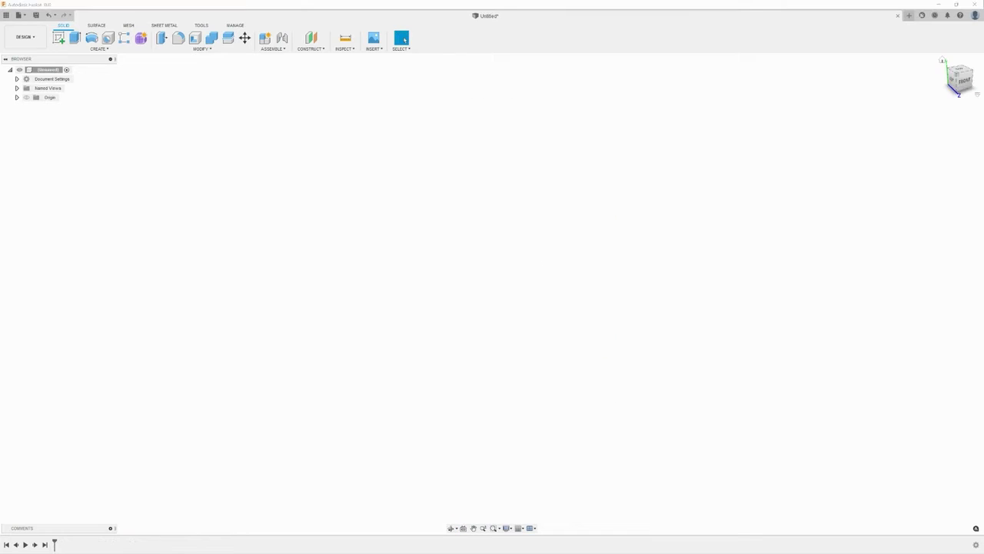
# Start a new sketch on the front (XY) plane, viewed from the front
pyautogui.click(965, 80)
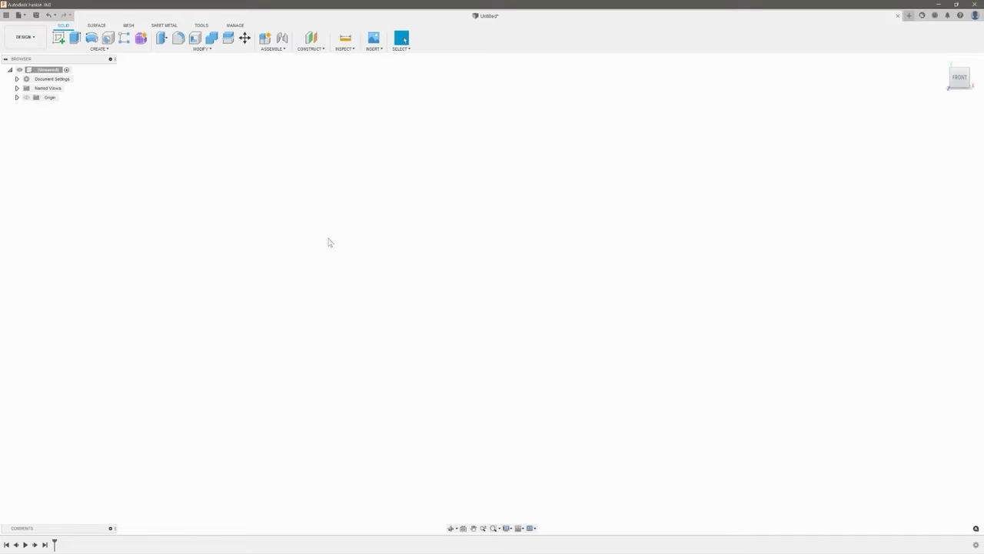
pyautogui.click(58, 37)
pyautogui.click(422, 373)
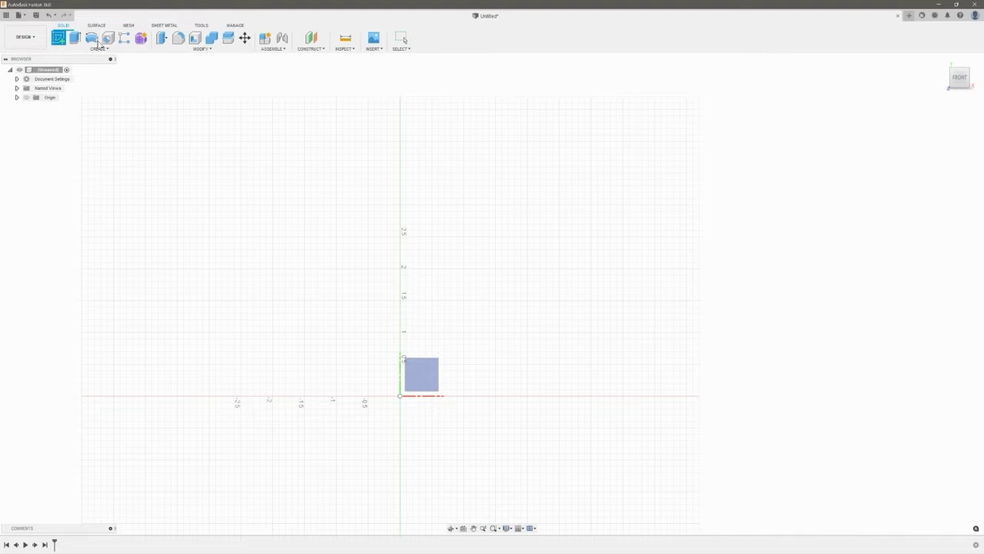
pyautogui.click(437, 373)
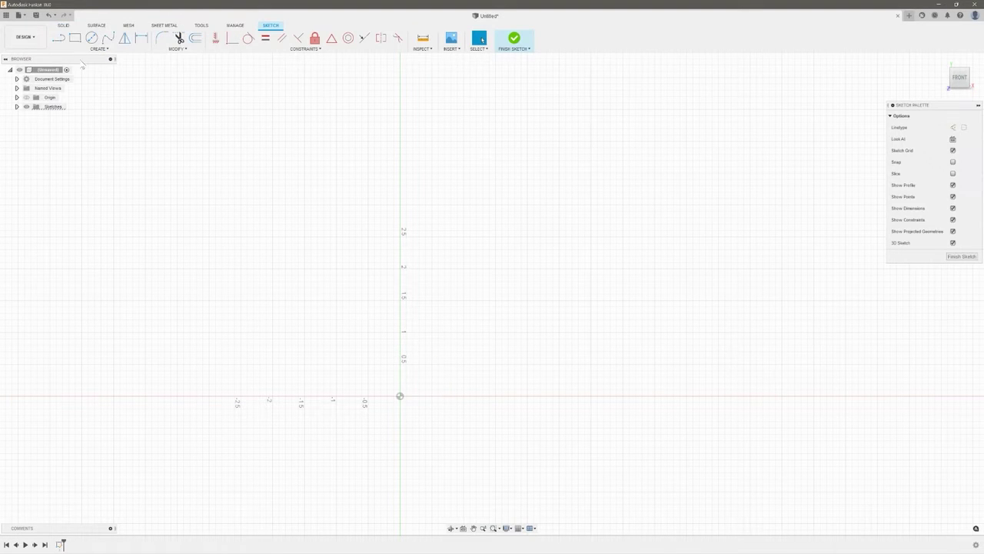
# Draw a vertical line straight up from the origin as the profile's centre axis
pyautogui.click(58, 37)
pyautogui.click(400, 396)
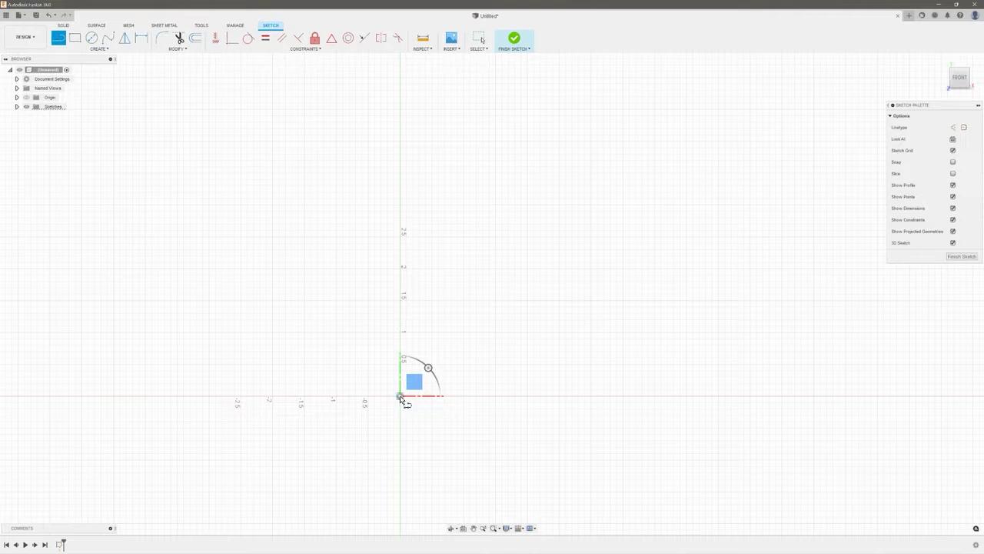
pyautogui.click(400, 101)
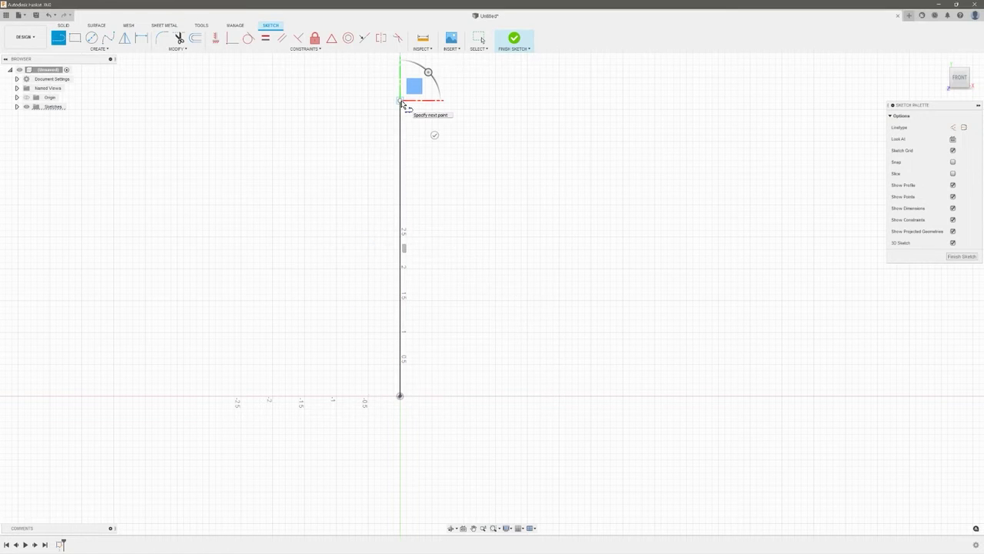
pyautogui.press('Escape')
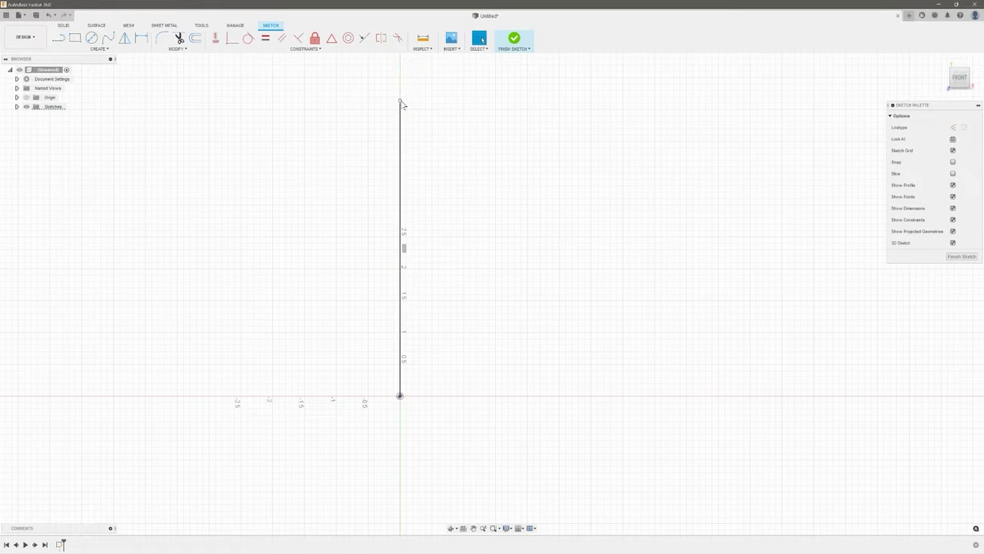
# Dimension the vertical line's length to 6 in
pyautogui.click(142, 39)
pyautogui.click(399, 123)
pyautogui.click(468, 156)
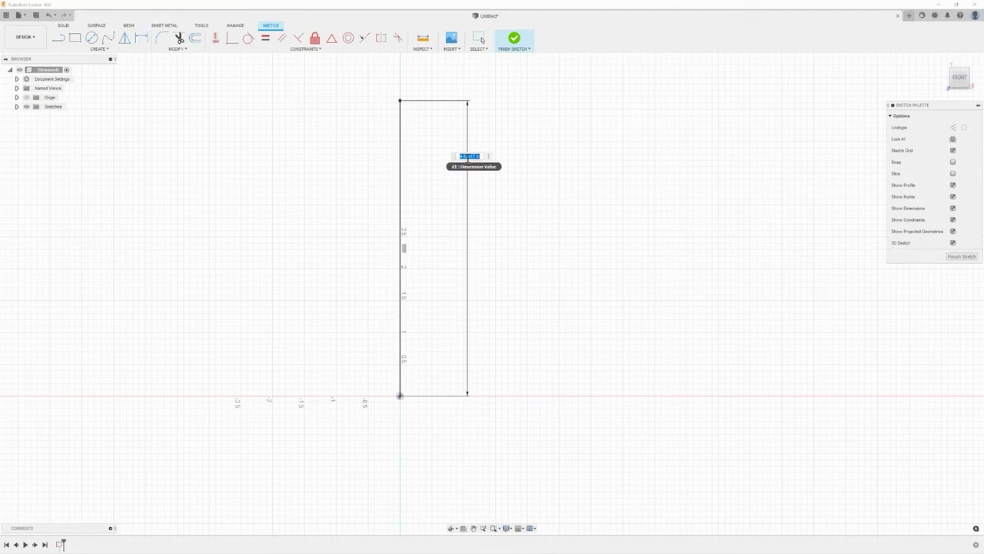
pyautogui.write('4')
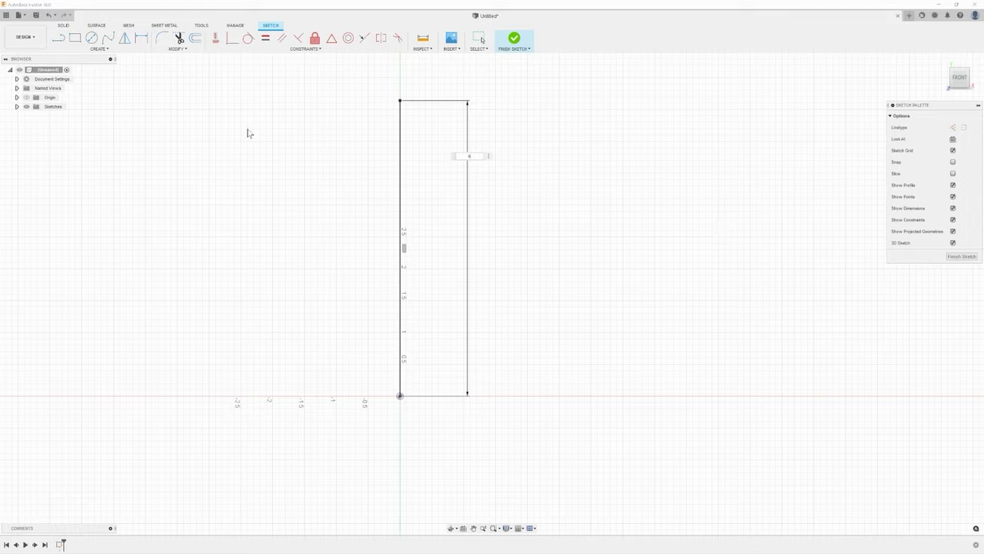
pyautogui.press('Return')
# Draw a horizontal base line about 1.5 in long from the origin in the negative X direction
pyautogui.scroll(-2, 336, 255)
pyautogui.moveTo(271, 150)
pyautogui.mouseDown(button='middle')
pyautogui.moveTo(334, 230)
pyautogui.moveTo(302, 191)
pyautogui.mouseUp(button='middle')
pyautogui.scroll(1, 334, 238)
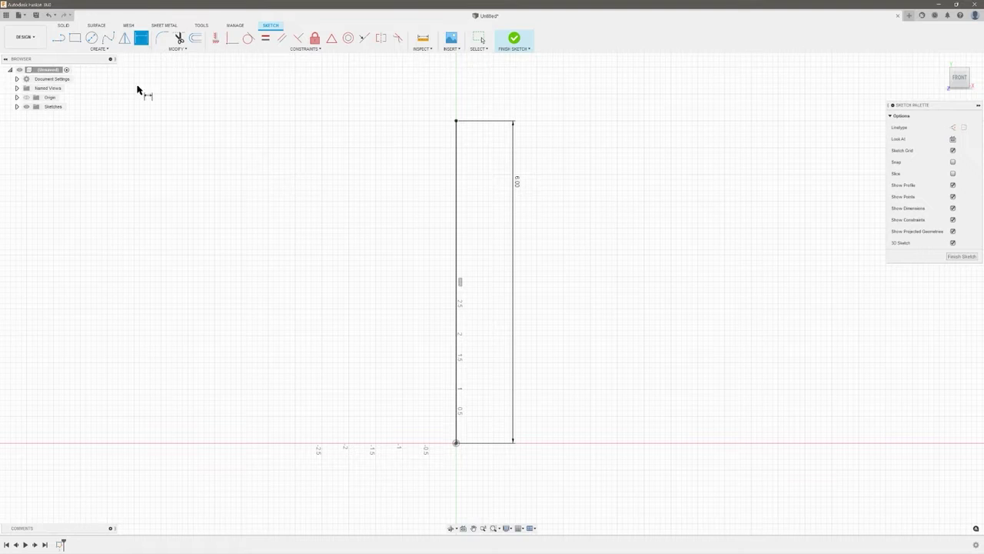
pyautogui.click(59, 38)
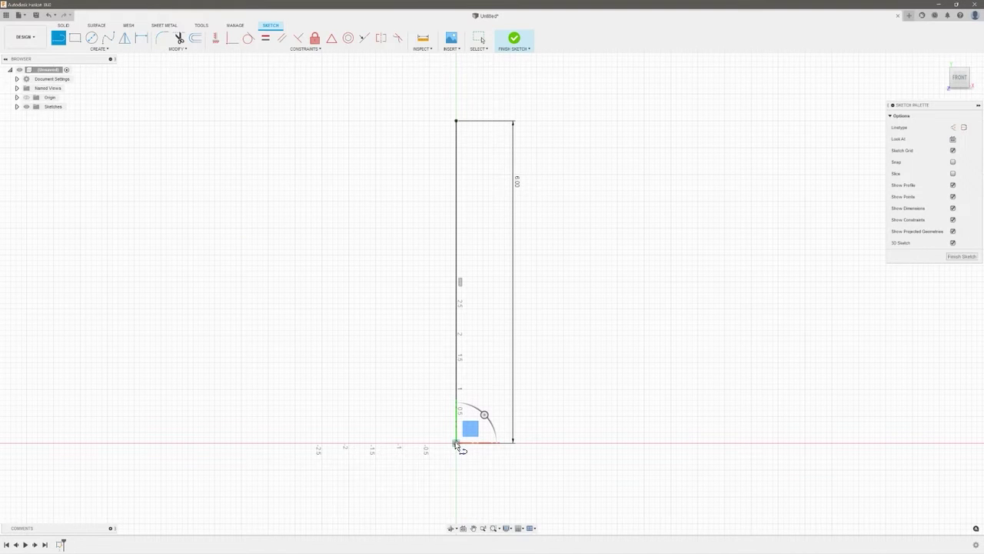
pyautogui.click(375, 444)
pyautogui.press('Escape')
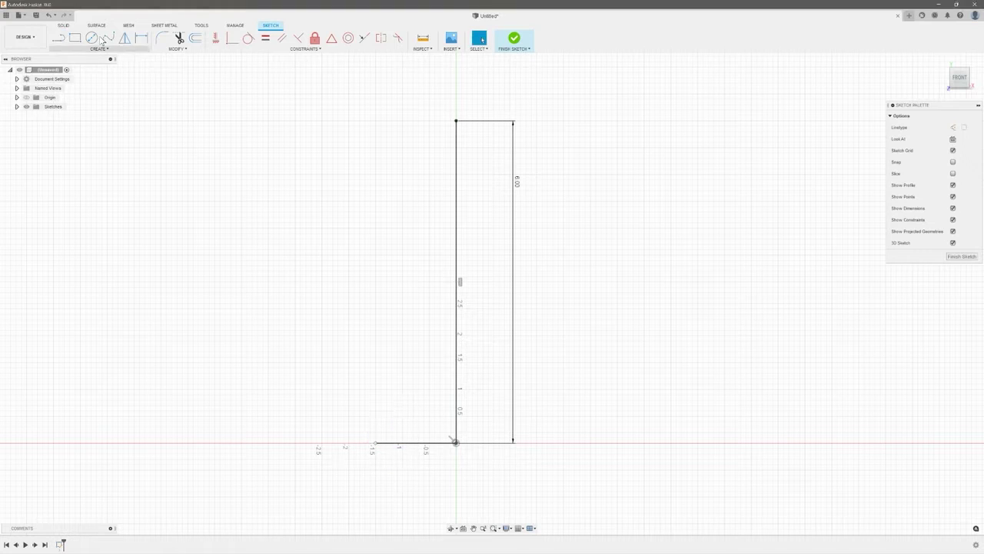
# Draw a five-point spline from the base line's outer end, bulging outward, narrowing at the neck and flaring out level with the vertical line's upper end
pyautogui.click(109, 38)
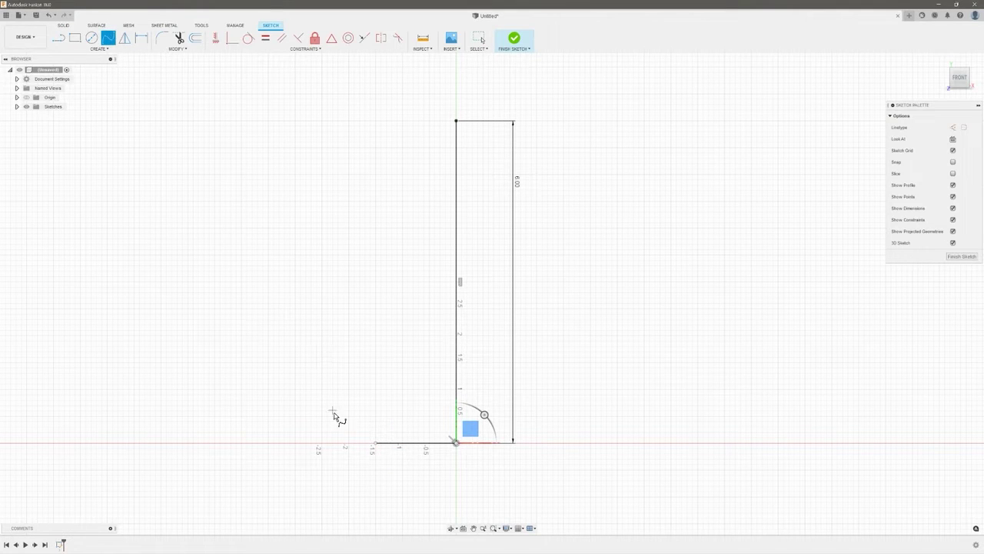
pyautogui.click(376, 445)
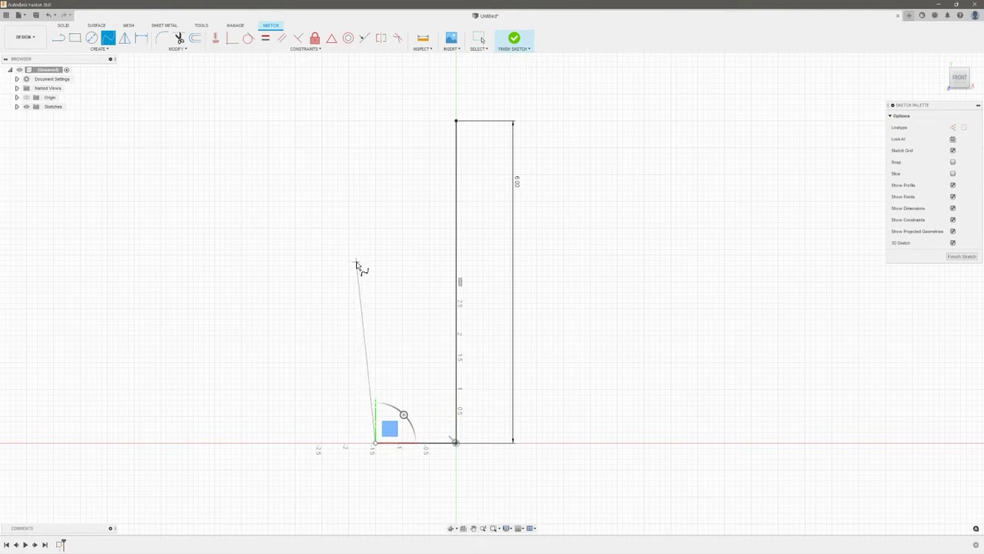
pyautogui.click(359, 275)
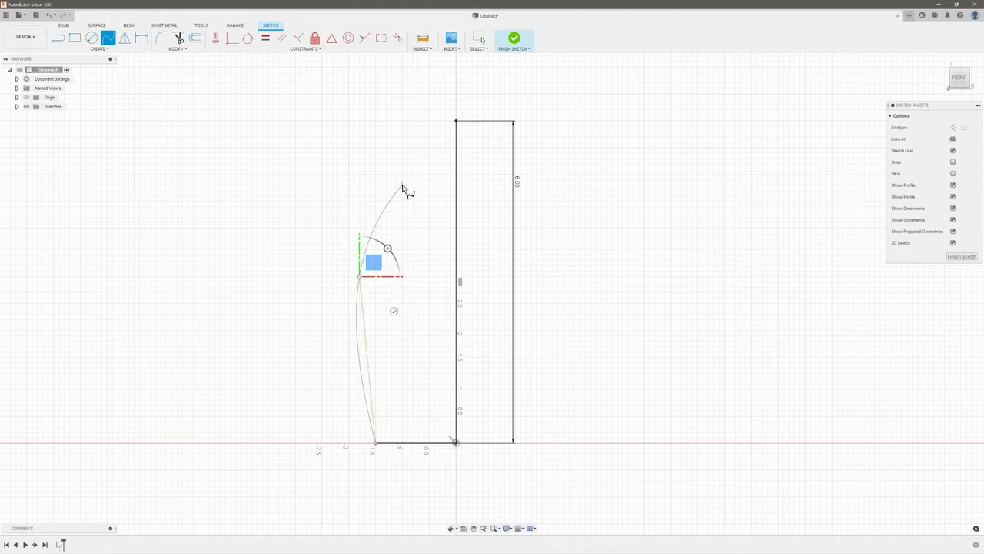
pyautogui.click(403, 182)
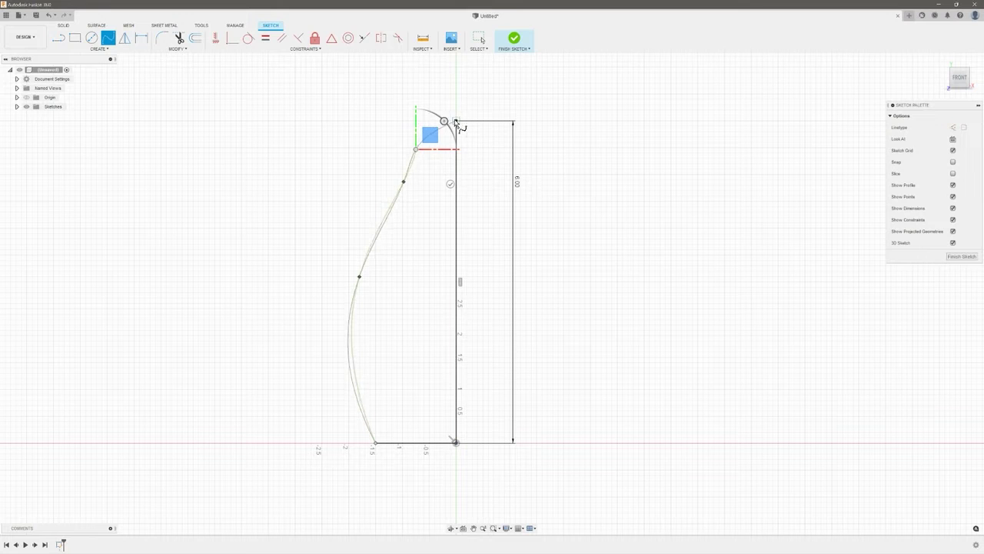
pyautogui.click(406, 121)
pyautogui.doubleClick(406, 123)
# Close the profile with a horizontal line from the spline's upper end to the vertical line's upper end
pyautogui.scroll(5, 452, 112)
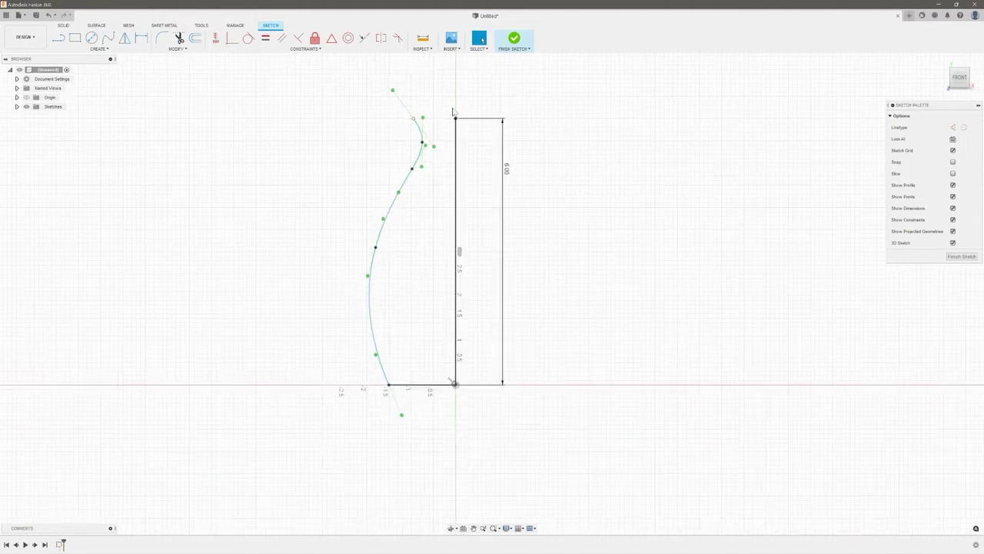
pyautogui.click(61, 41)
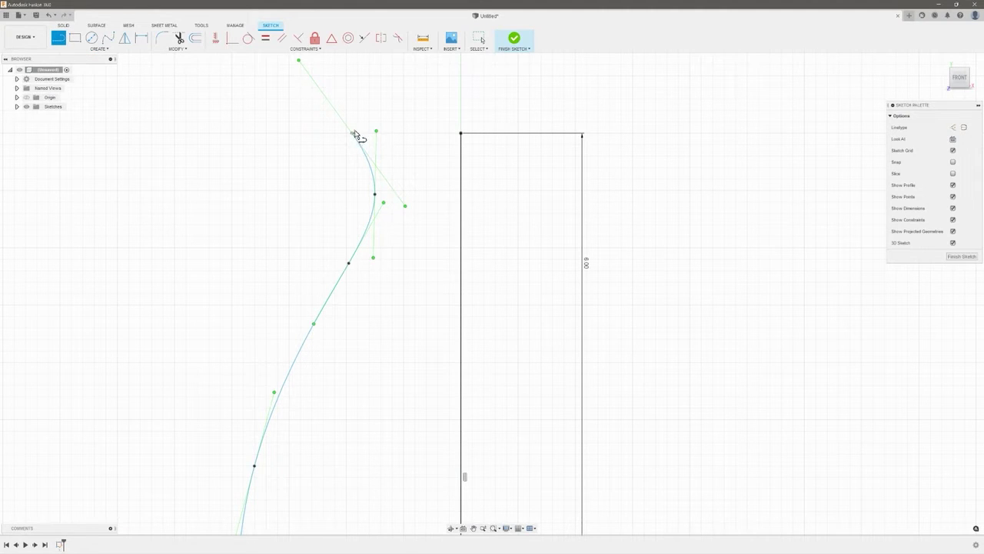
pyautogui.click(352, 133)
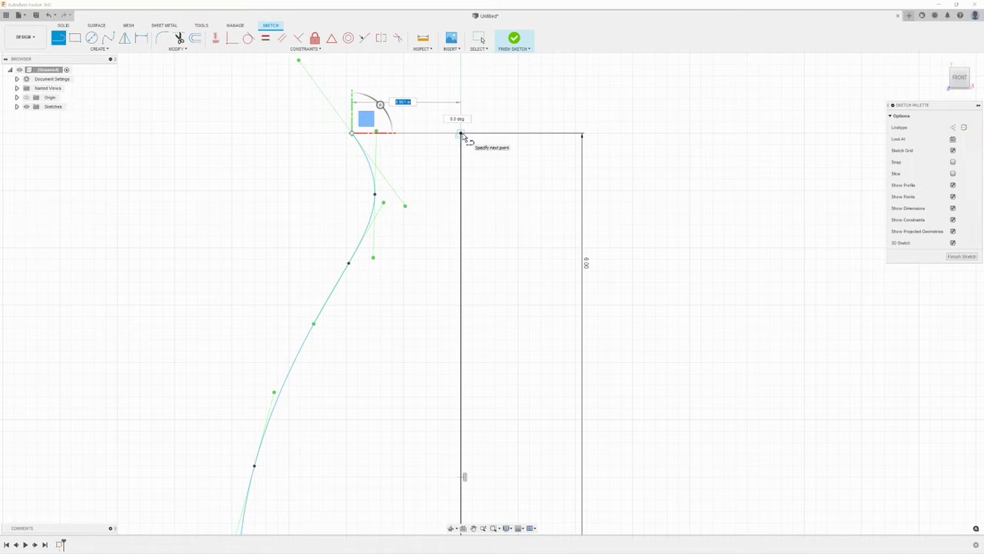
pyautogui.click(461, 134)
pyautogui.press('Escape')
# Raise the spline's shoulder point to about X -1.56, Y 4.23 in and narrow the base by moving its outer endpoint inward
pyautogui.scroll(-5, 377, 316)
pyautogui.scroll(2, 381, 323)
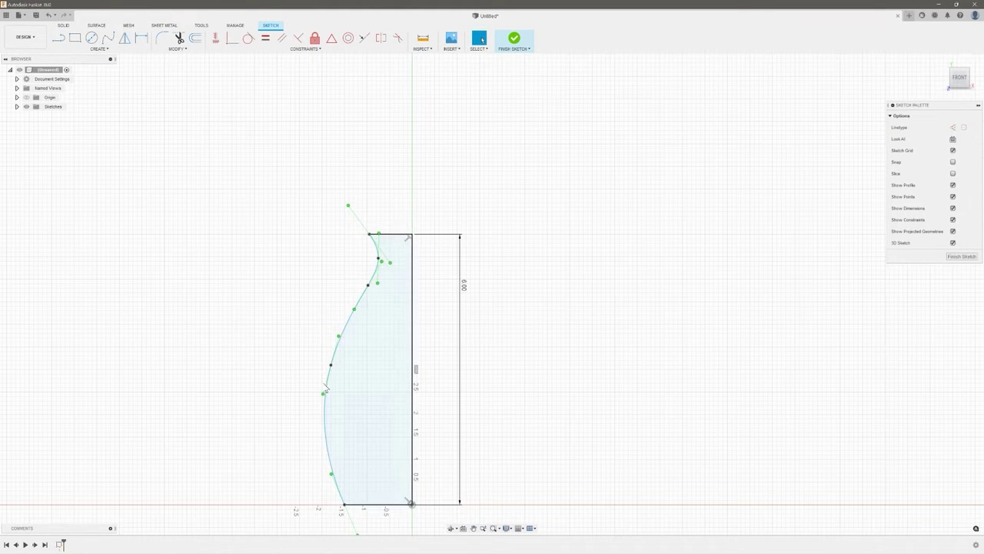
pyautogui.moveTo(333, 368); pyautogui.dragTo(342, 315)
pyautogui.click(324, 484)
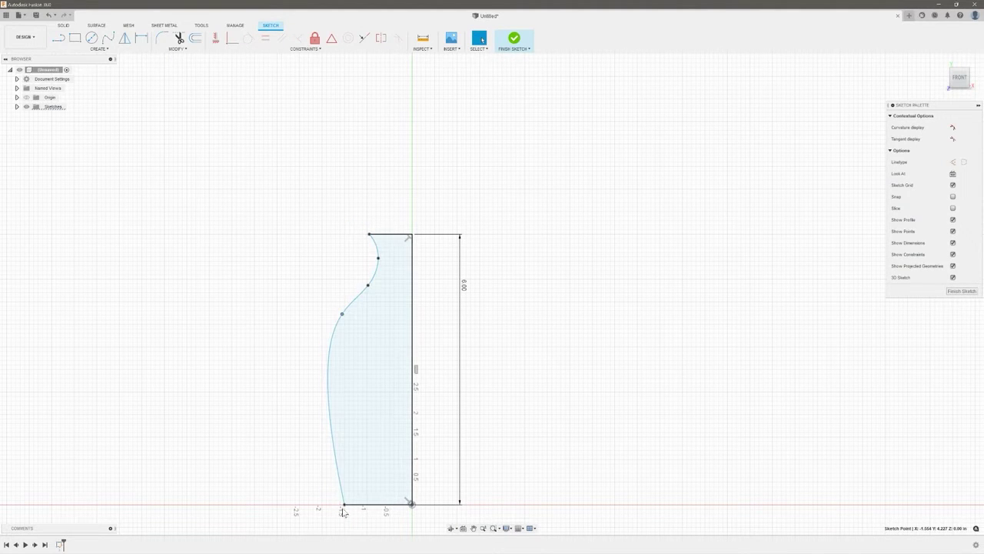
pyautogui.moveTo(344, 504); pyautogui.dragTo(354, 504)
# Refine the spline's neck and shoulder points into a smooth vase contour, with the shoulder near X -1.75, Y 3.84 in, and finish the sketch
pyautogui.scroll(2, 382, 273)
pyautogui.moveTo(366, 297); pyautogui.dragTo(368, 213)
pyautogui.scroll(-1, 392, 314)
pyautogui.scroll(-1, 393, 311)
pyautogui.scroll(1, 353, 327)
pyautogui.moveTo(340, 329); pyautogui.dragTo(339, 332)
pyautogui.moveTo(387, 299); pyautogui.dragTo(361, 254, button='middle')
pyautogui.moveTo(344, 244); pyautogui.dragTo(342, 250)
pyautogui.moveTo(343, 251); pyautogui.dragTo(356, 214, button='middle')
pyautogui.moveTo(325, 256); pyautogui.dragTo(316, 270)
pyautogui.moveTo(372, 170); pyautogui.dragTo(371, 169)
pyautogui.moveTo(364, 213); pyautogui.dragTo(366, 215)
pyautogui.scroll(-2, 369, 273)
pyautogui.scroll(3, 362, 275)
pyautogui.click(961, 291)
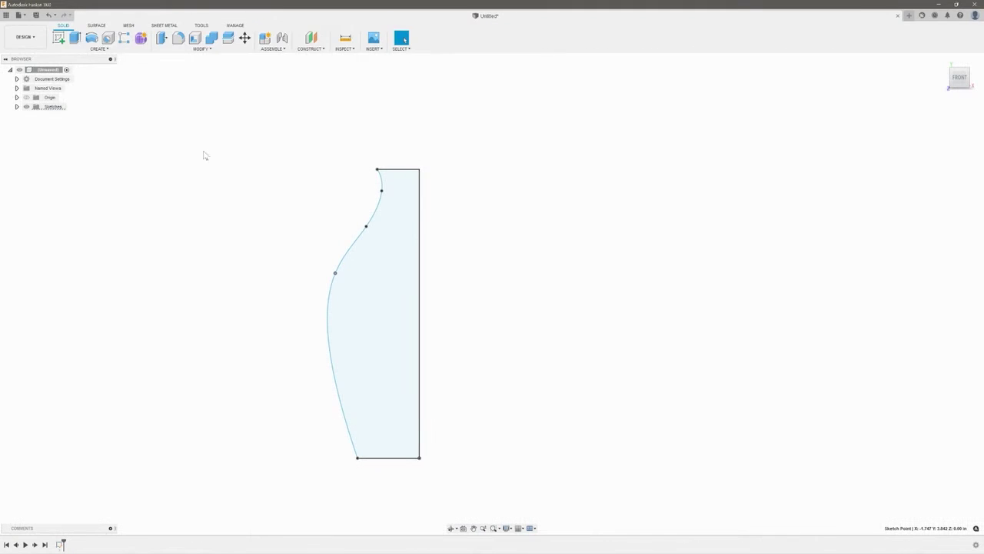
# Revolve the closed profile 360 degrees about its vertical line as a new body
pyautogui.click(106, 49)
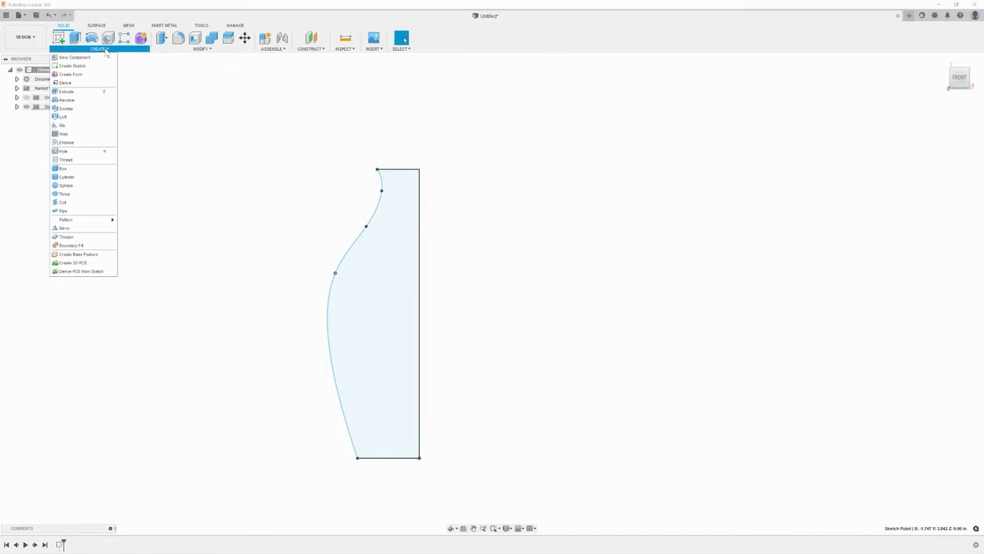
pyautogui.click(66, 100)
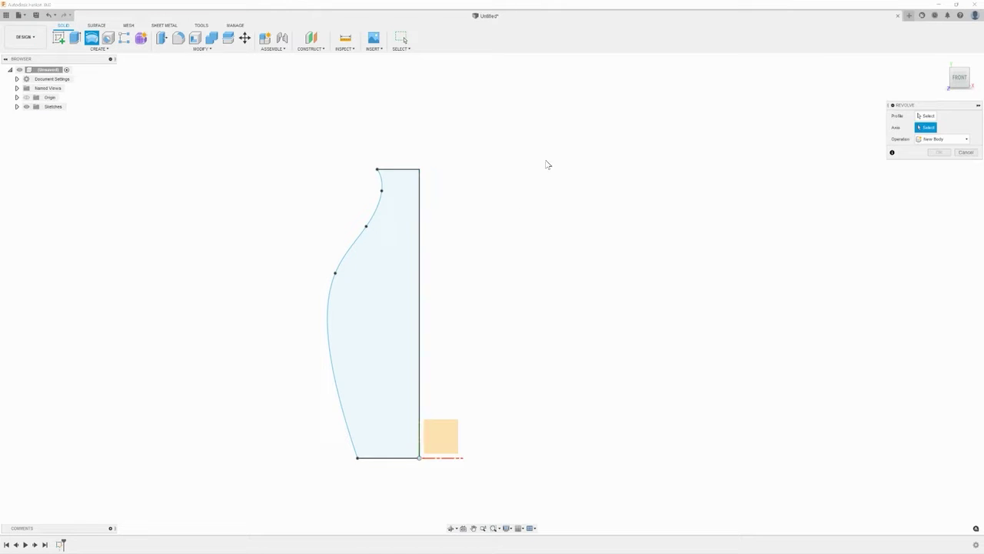
pyautogui.click(928, 116)
pyautogui.click(388, 207)
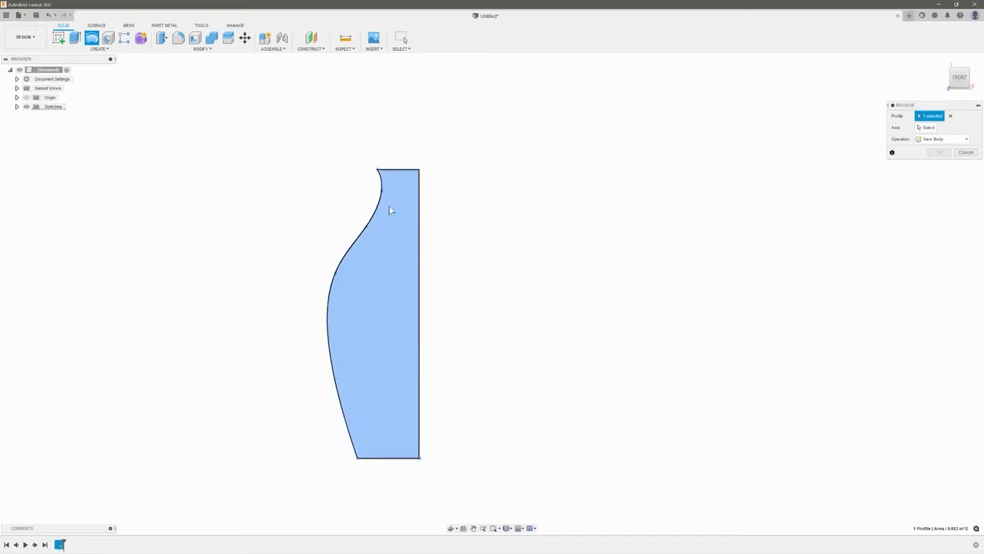
pyautogui.keyDown('shift'); pyautogui.moveTo(629, 284); pyautogui.dragTo(651, 297, button='middle'); pyautogui.keyUp('shift')
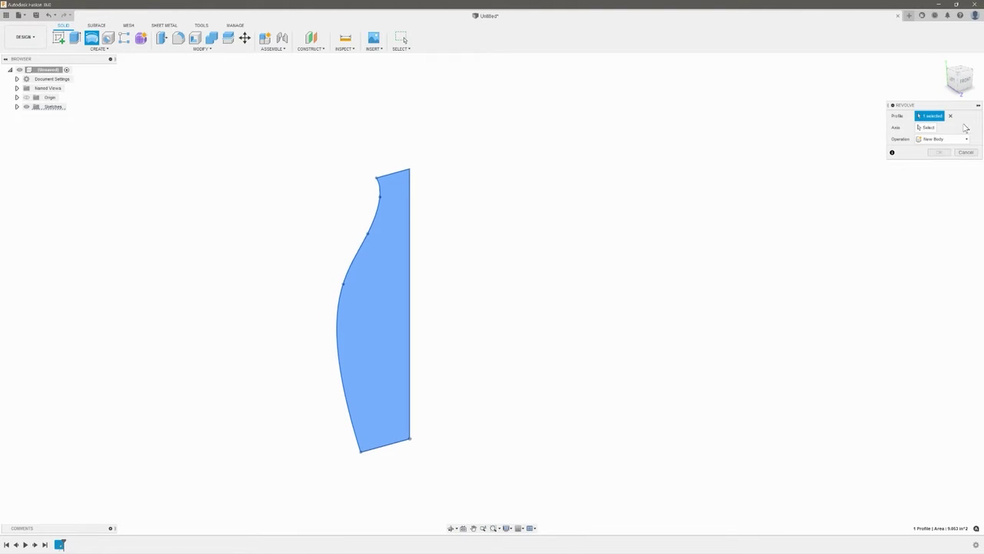
pyautogui.click(933, 129)
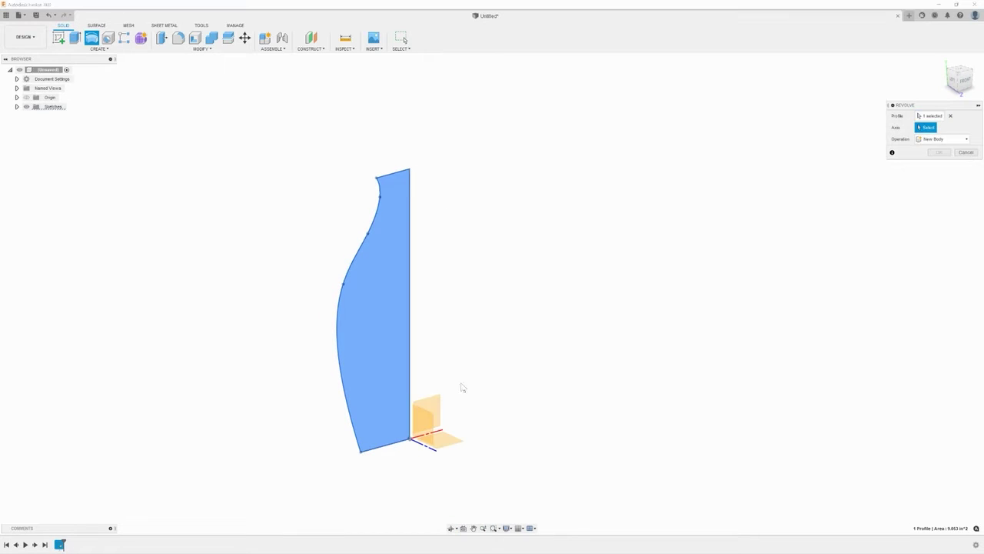
pyautogui.click(411, 412)
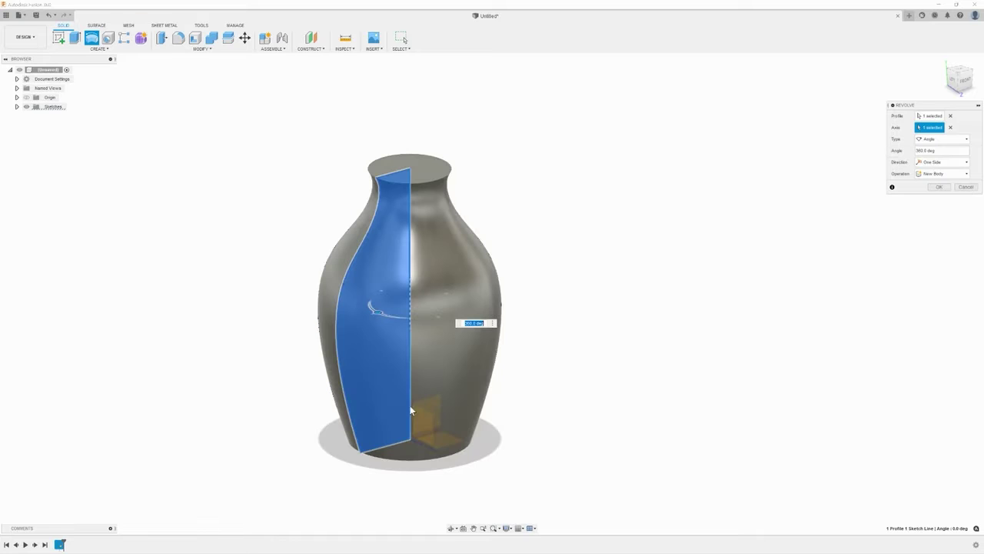
pyautogui.keyDown('shift'); pyautogui.moveTo(593, 330); pyautogui.dragTo(564, 307, button='middle'); pyautogui.keyUp('shift')
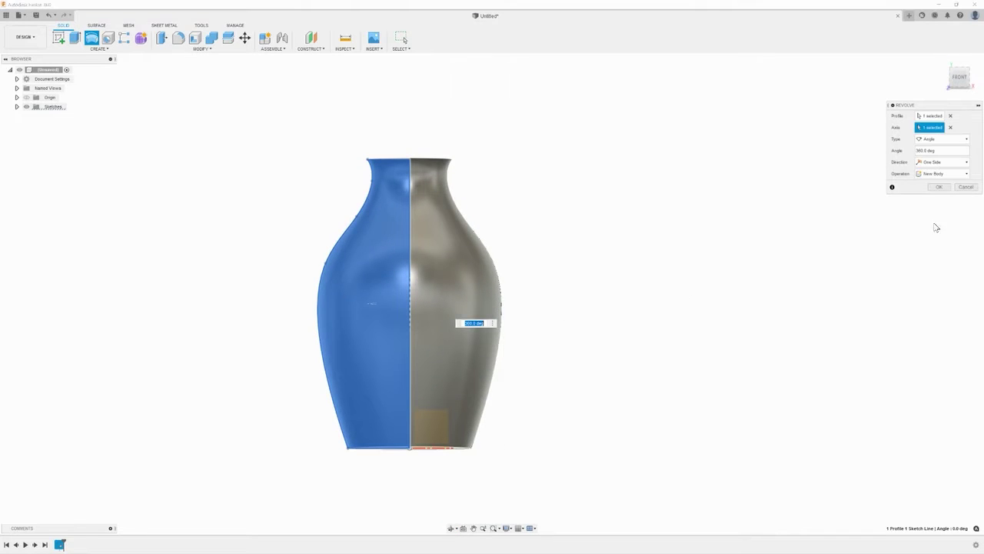
pyautogui.click(939, 187)
# Edit the vase's profile sketch, moving the shoulder point inward and upward and the lower neck point to about X -1.04, Y 4.95 in
pyautogui.scroll(-3, 605, 301)
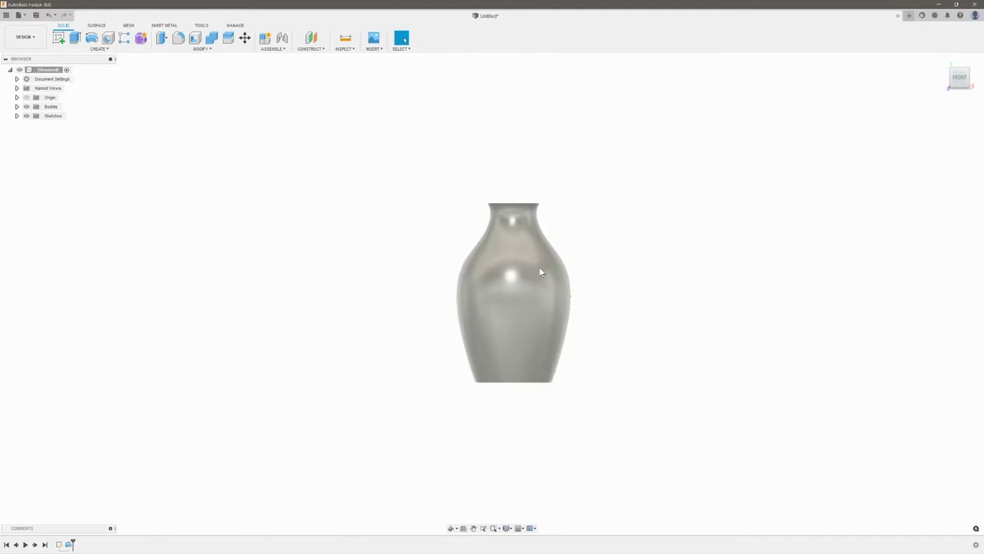
pyautogui.scroll(2, 539, 270)
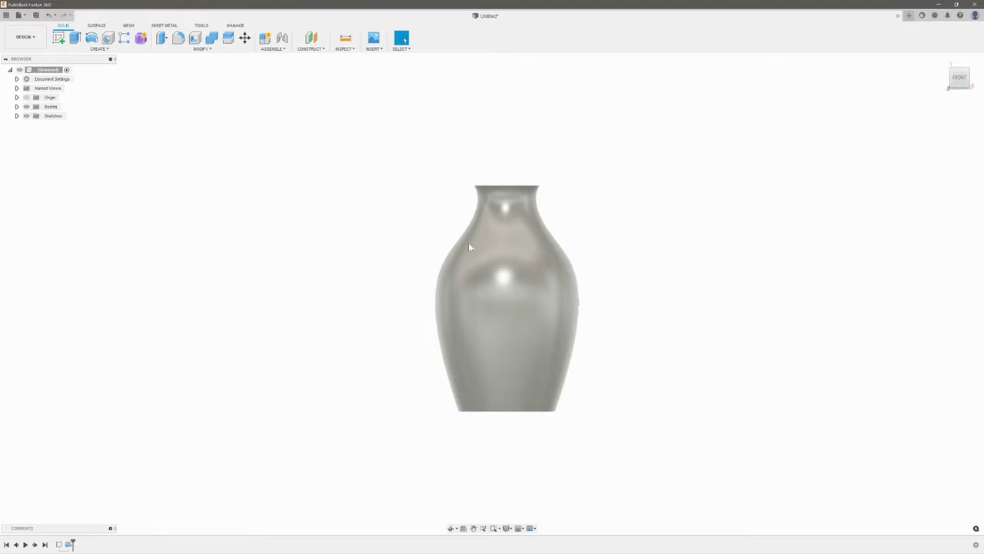
pyautogui.scroll(2, 463, 235)
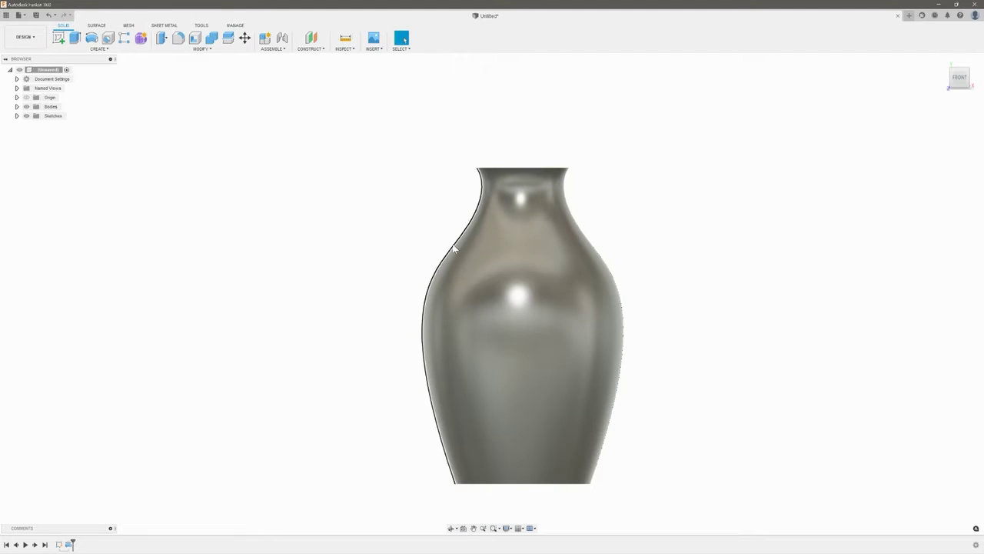
pyautogui.scroll(-1, 413, 284)
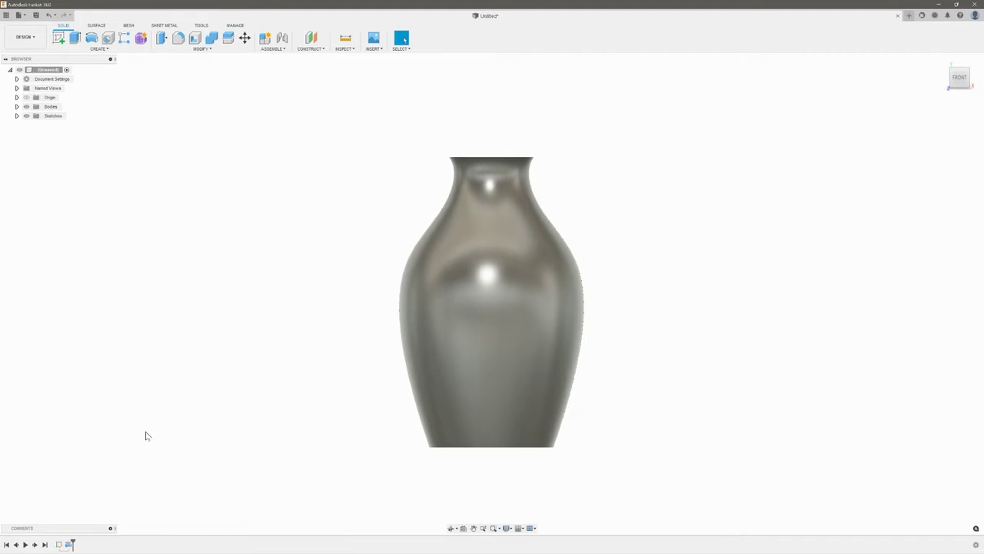
pyautogui.rightClick(62, 545)
pyautogui.click(89, 474)
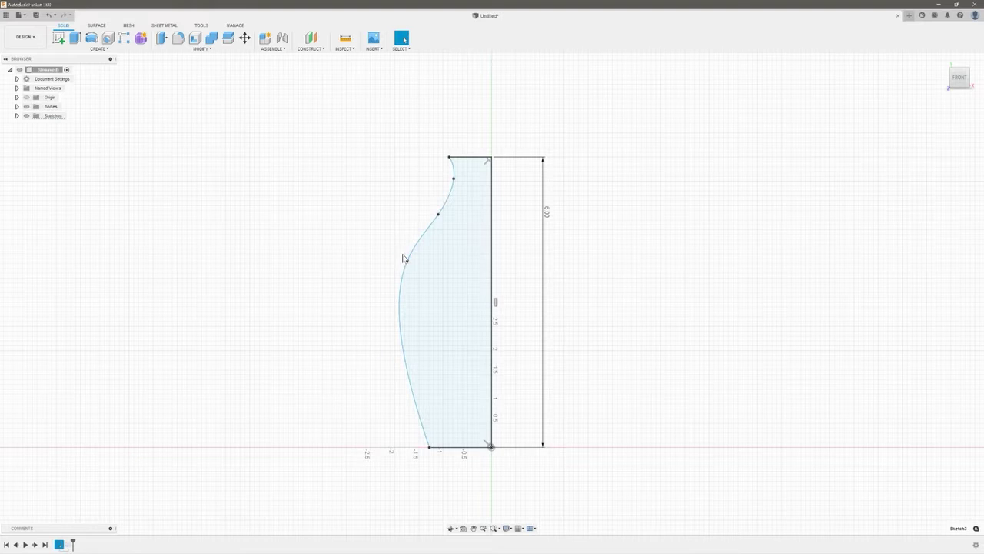
pyautogui.moveTo(407, 260); pyautogui.dragTo(412, 253)
pyautogui.moveTo(440, 216); pyautogui.dragTo(443, 213)
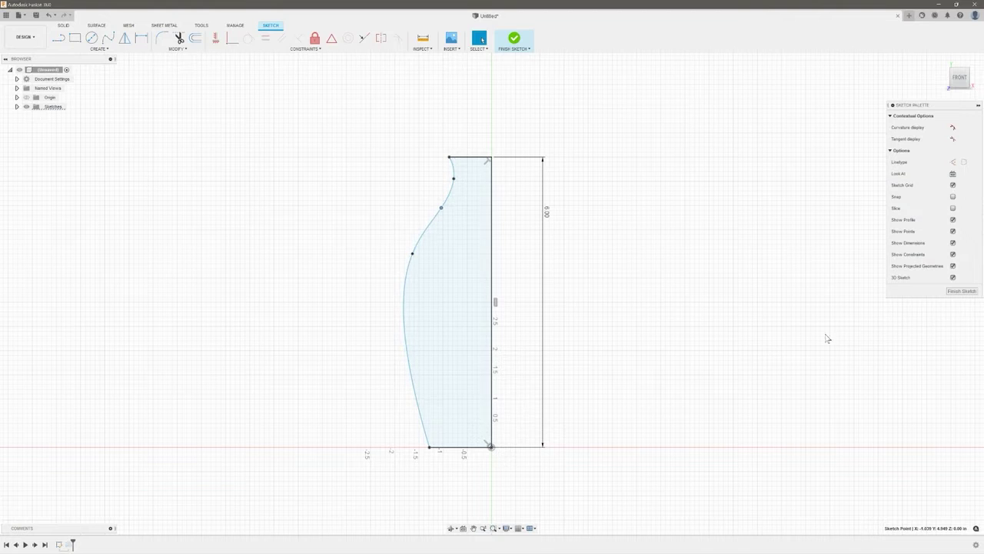
pyautogui.click(960, 290)
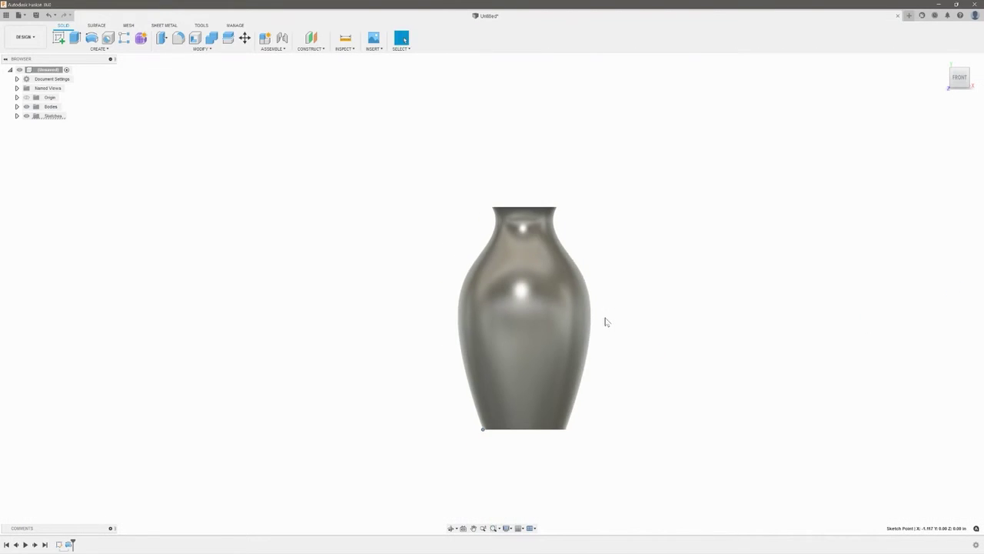
# Start a new sketch on the front plane with the vase body hidden and the original profile sketch shown
pyautogui.keyDown('shift'); pyautogui.moveTo(623, 333); pyautogui.dragTo(615, 321, button='middle'); pyautogui.keyUp('shift')
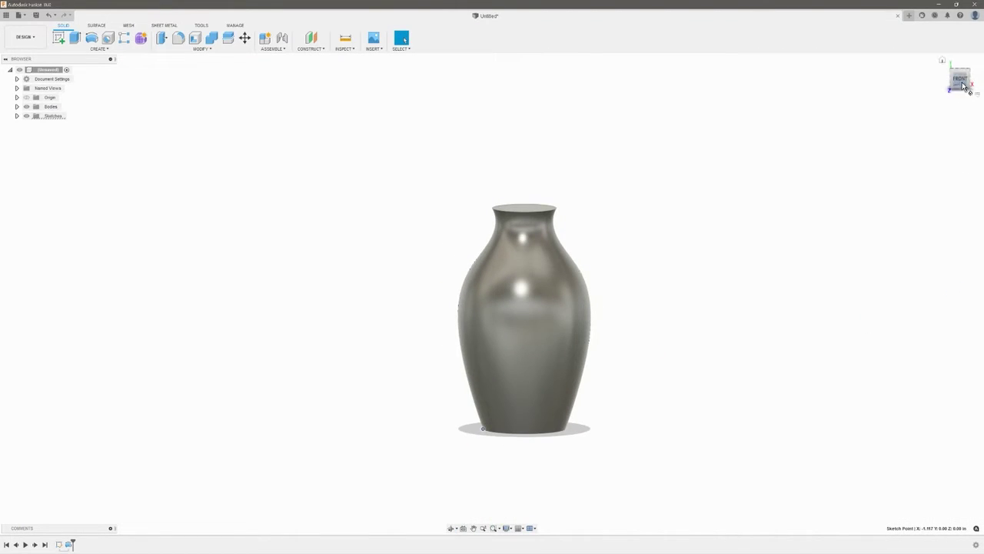
pyautogui.scroll(2, 579, 277)
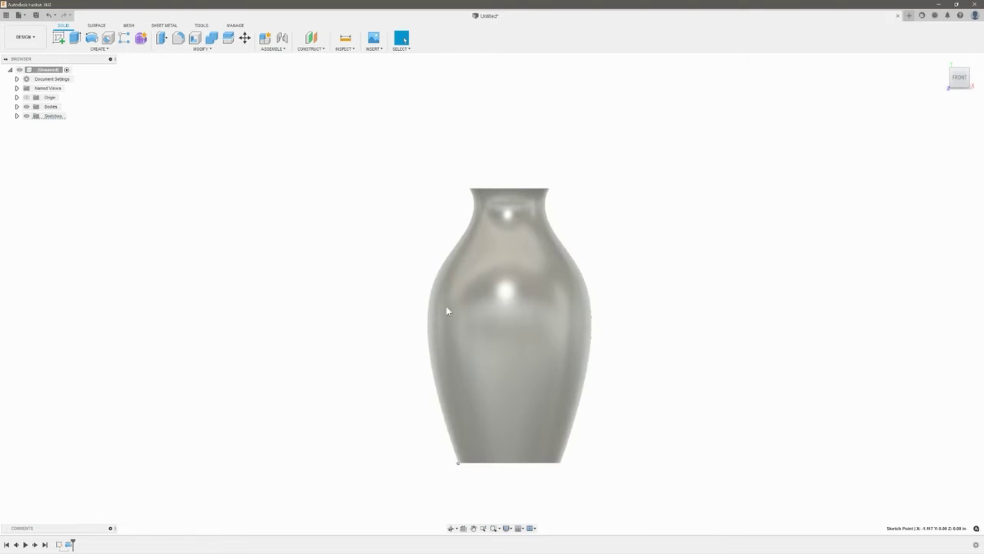
pyautogui.click(62, 40)
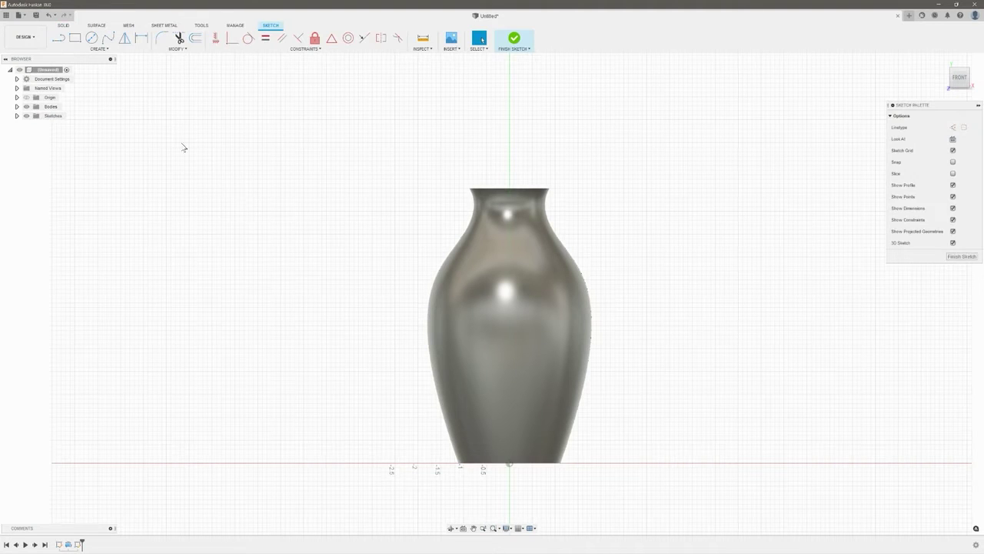
pyautogui.click(17, 106)
pyautogui.click(33, 116)
pyautogui.click(17, 124)
pyautogui.click(33, 134)
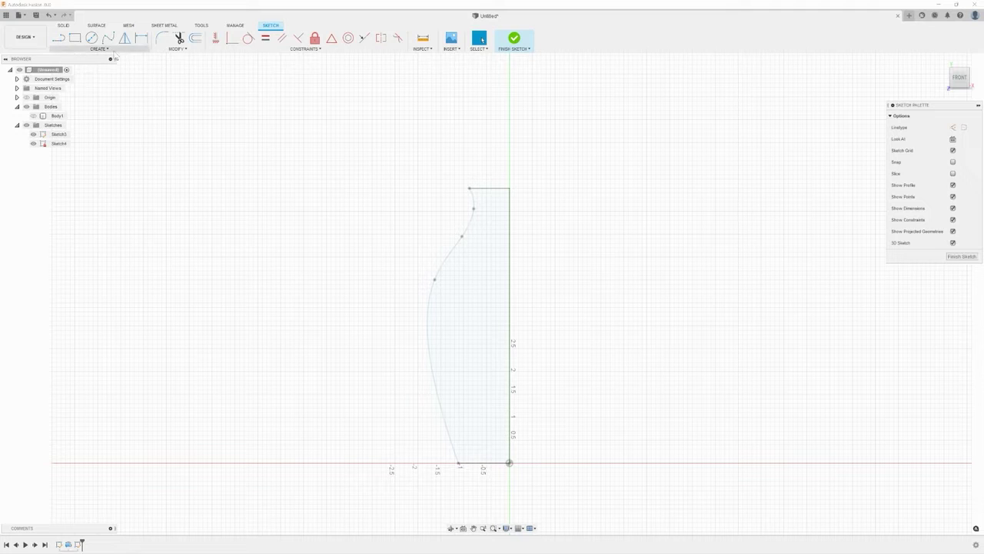
# Project the vase's contour spline into the new sketch with a projection link and hide the original profile sketch
pyautogui.click(98, 48)
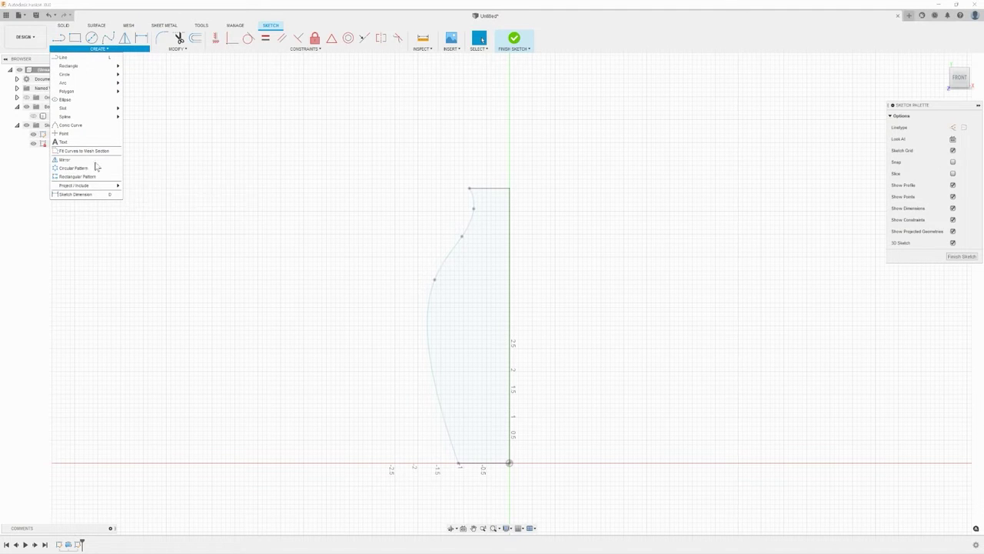
pyautogui.moveTo(108, 185)
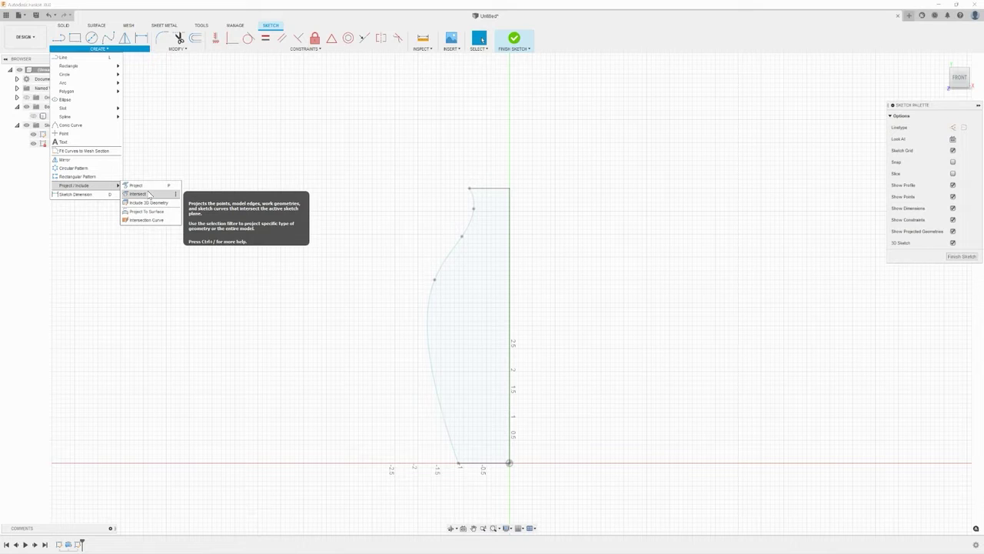
pyautogui.click(147, 186)
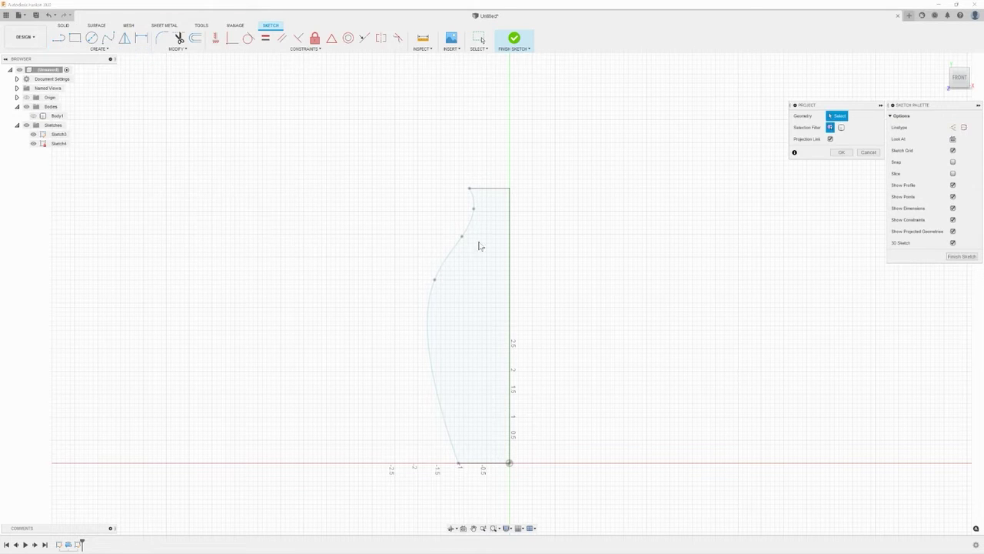
pyautogui.click(469, 227)
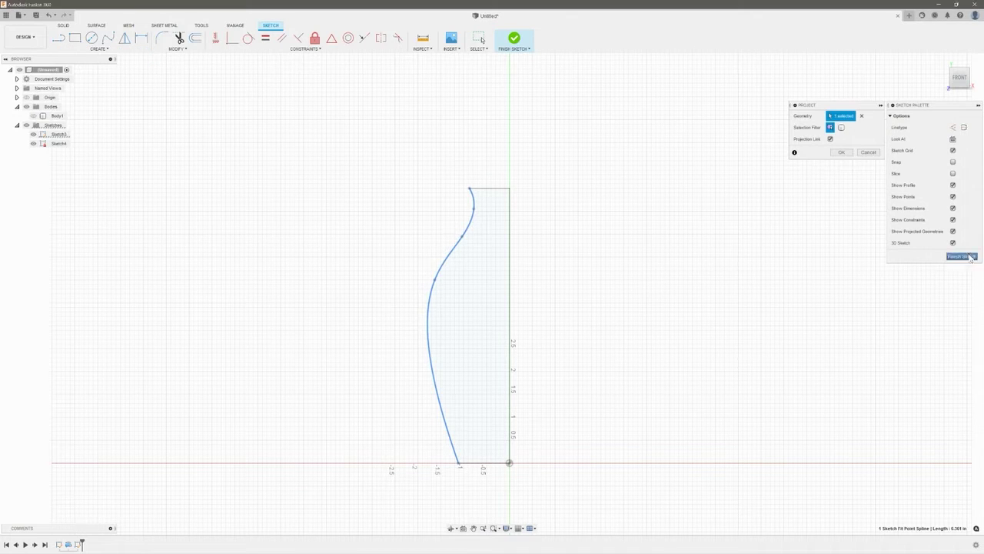
pyautogui.click(842, 153)
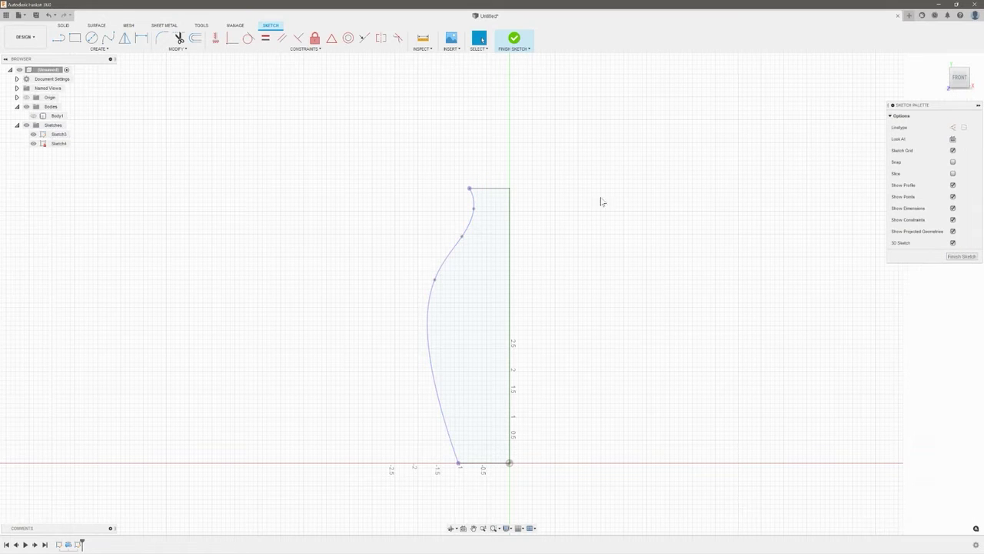
pyautogui.click(33, 135)
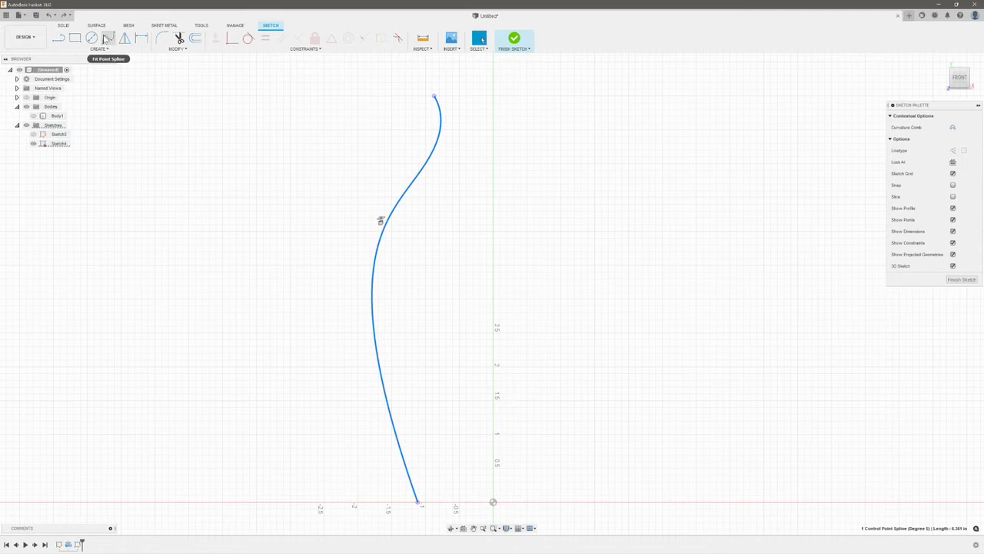
# Offset the projected contour spline outward by 0.1 in, using an offset position of -0.1 in
pyautogui.click(177, 47)
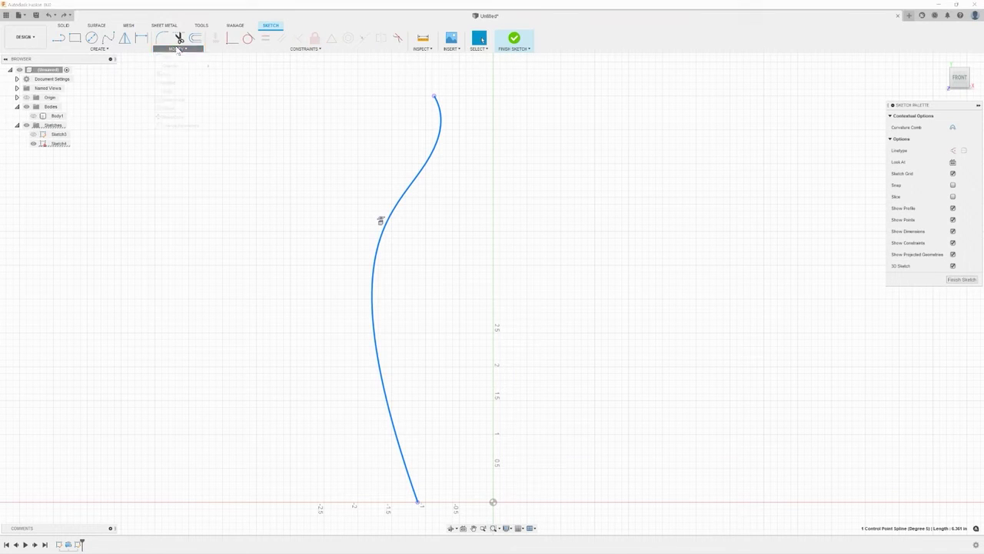
pyautogui.click(184, 109)
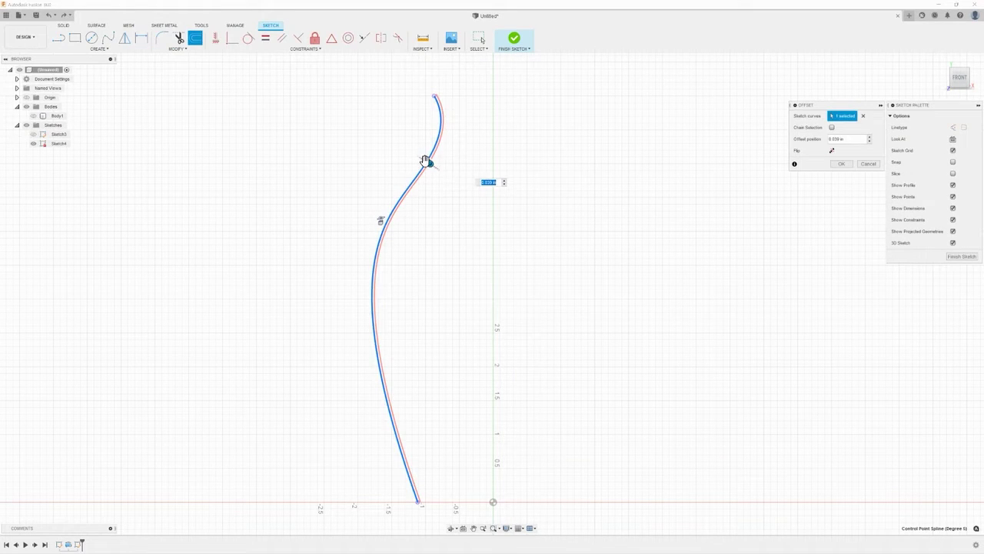
pyautogui.moveTo(425, 161); pyautogui.dragTo(418, 157)
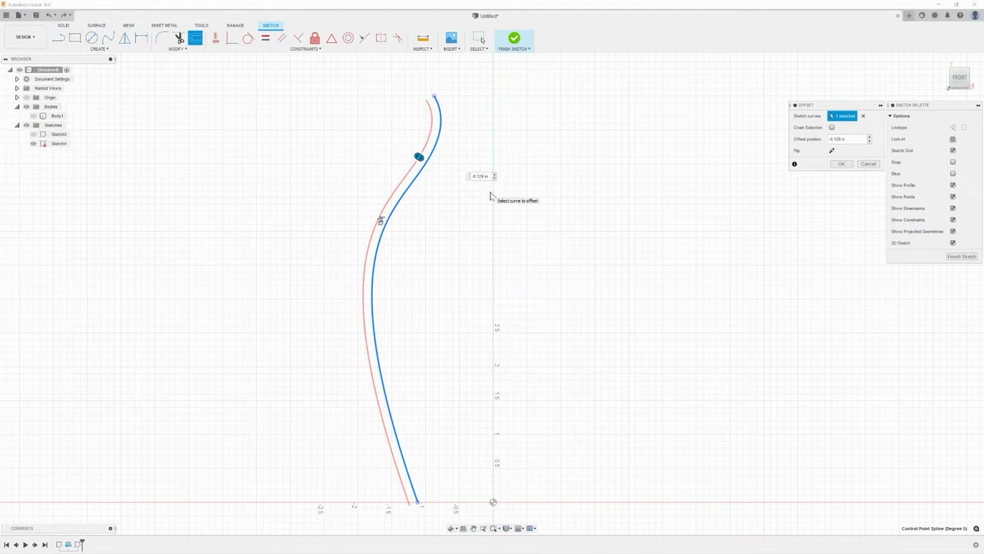
pyautogui.press('BackSpace')
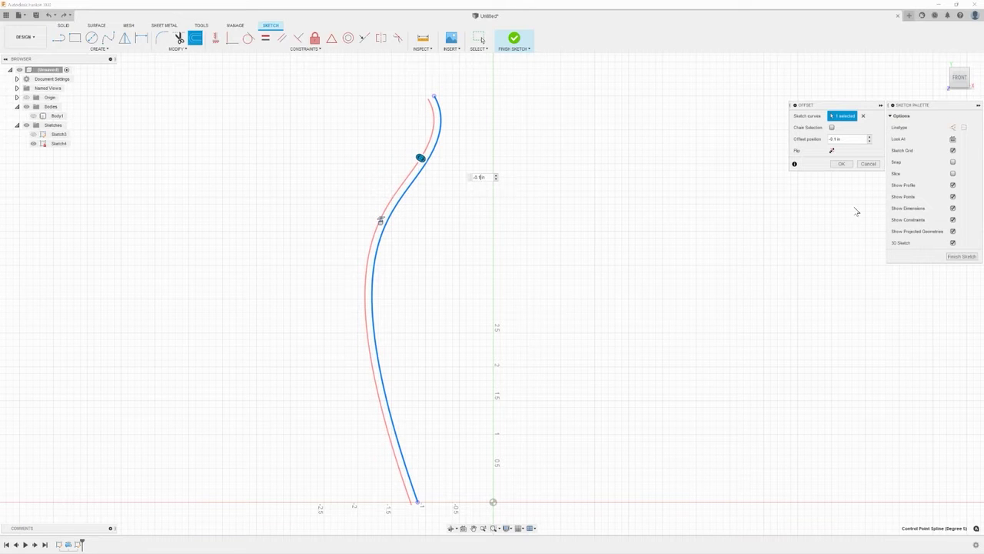
pyautogui.click(842, 163)
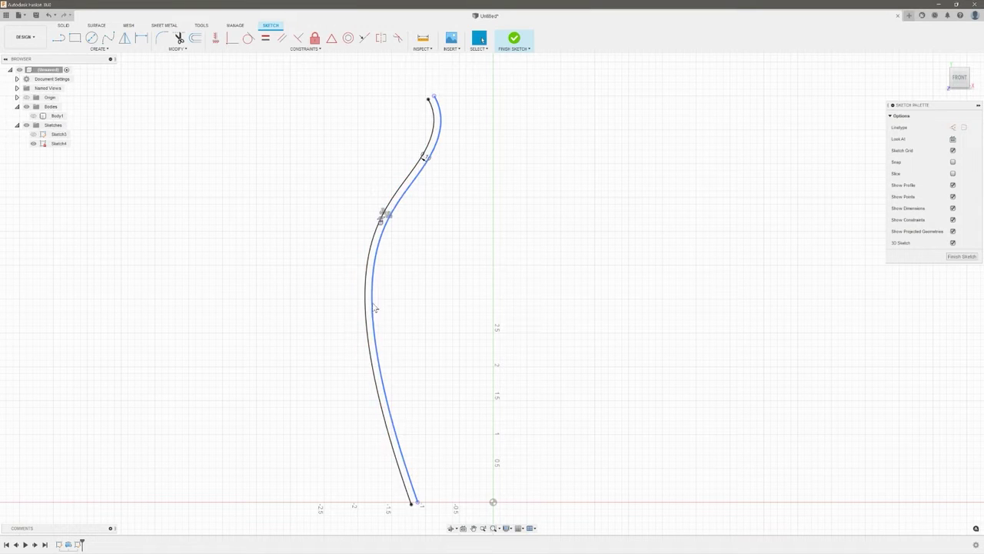
# Place a sketch point on the offset curve's widest part and another slightly lower on the projected curve, and finish the sketch
pyautogui.click(99, 48)
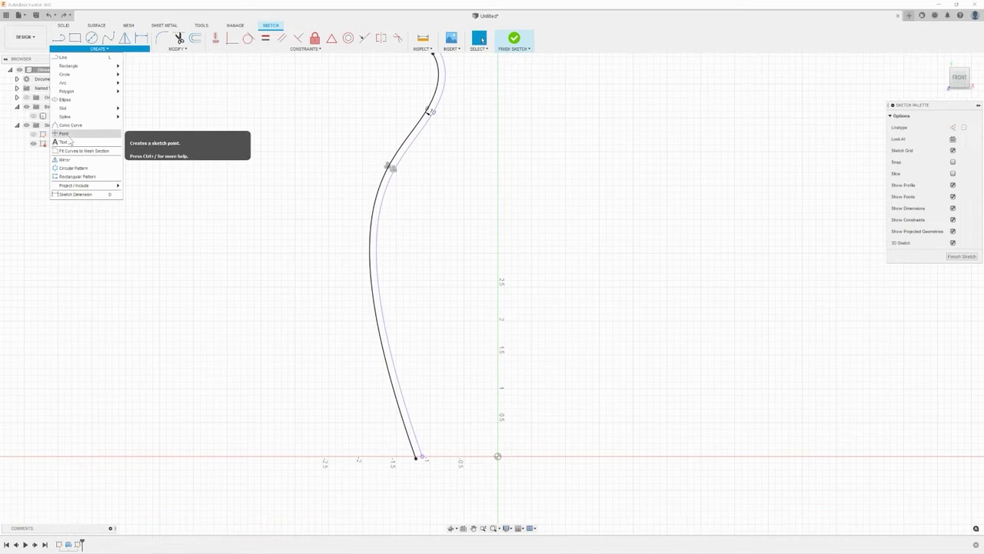
pyautogui.click(72, 135)
pyautogui.click(70, 134)
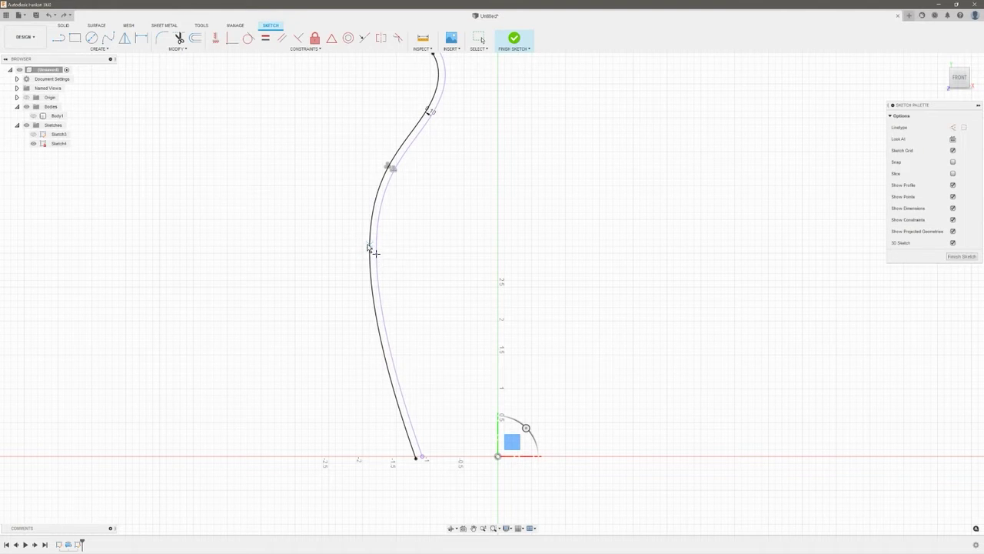
pyautogui.click(369, 245)
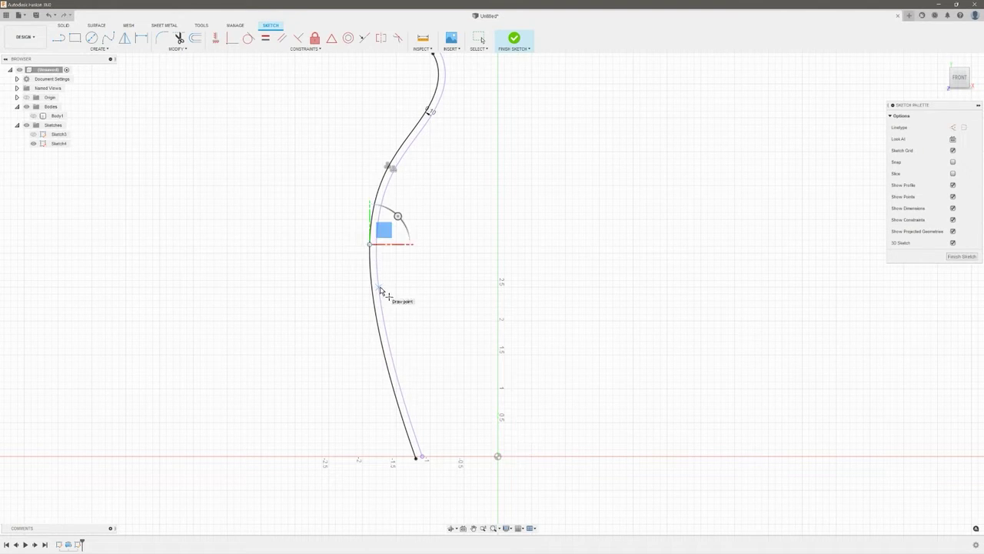
pyautogui.click(379, 287)
pyautogui.press('Escape')
pyautogui.scroll(-1, 763, 271)
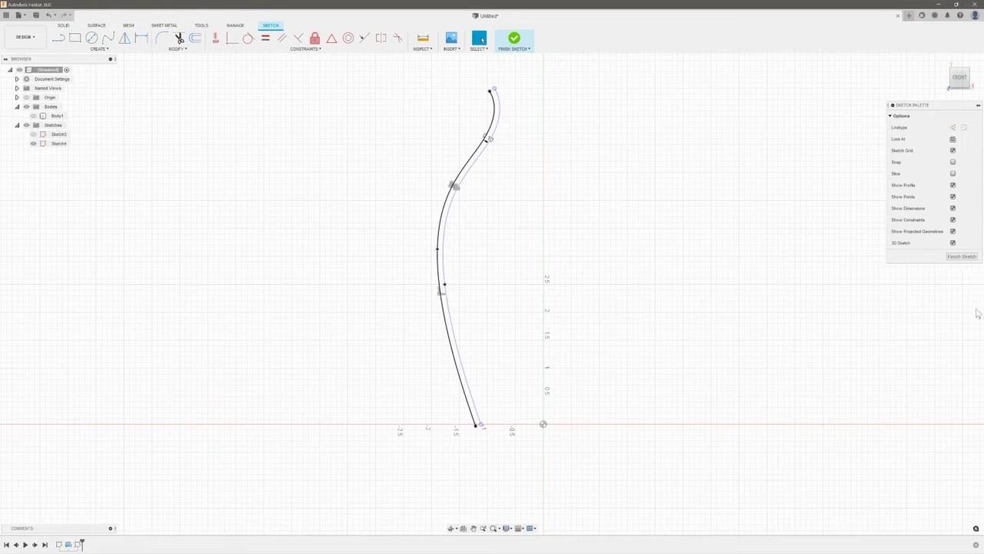
pyautogui.click(959, 258)
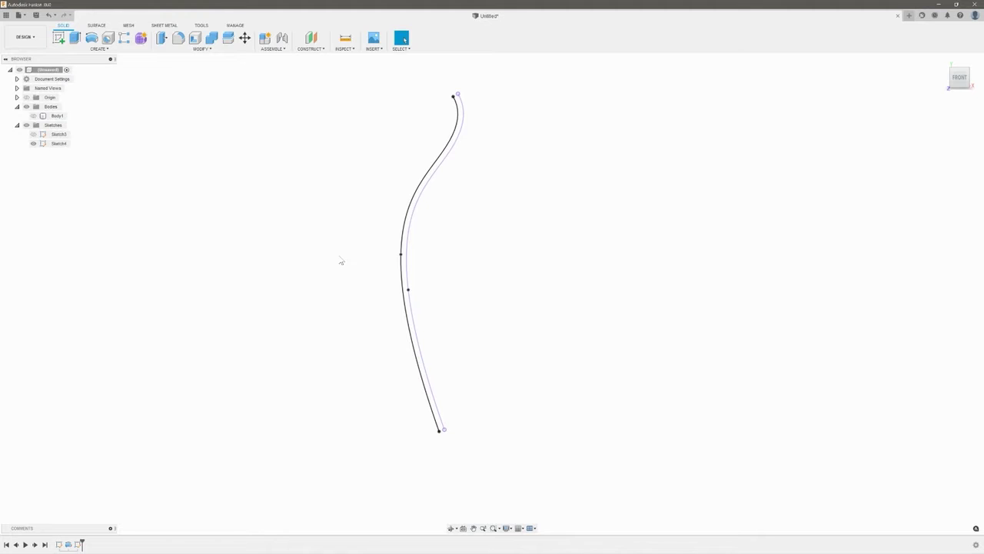
# In a new sketch on the horizontal plane, draw horizontal circles centred on the offset curve's top endpoint, bulge point and bottom endpoint
pyautogui.click(58, 37)
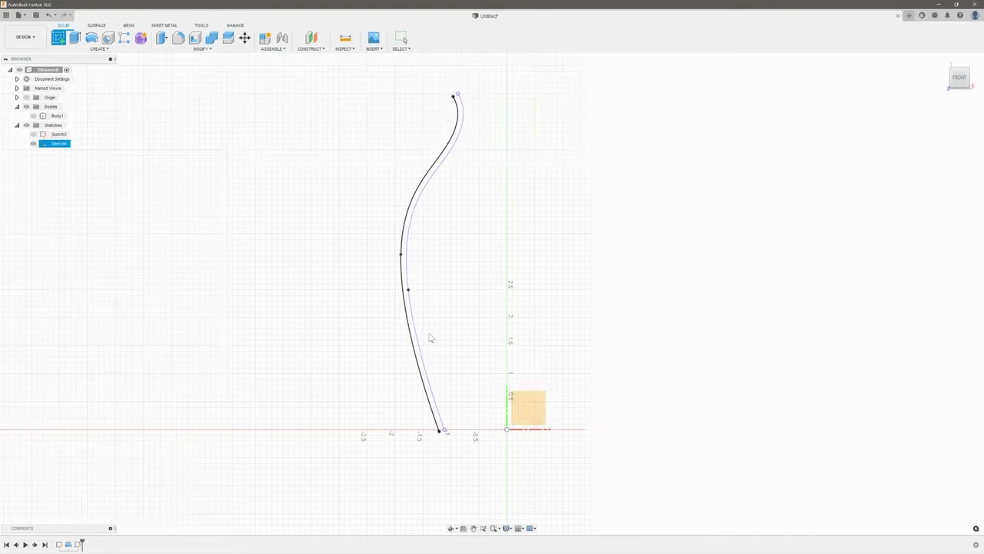
pyautogui.click(532, 410)
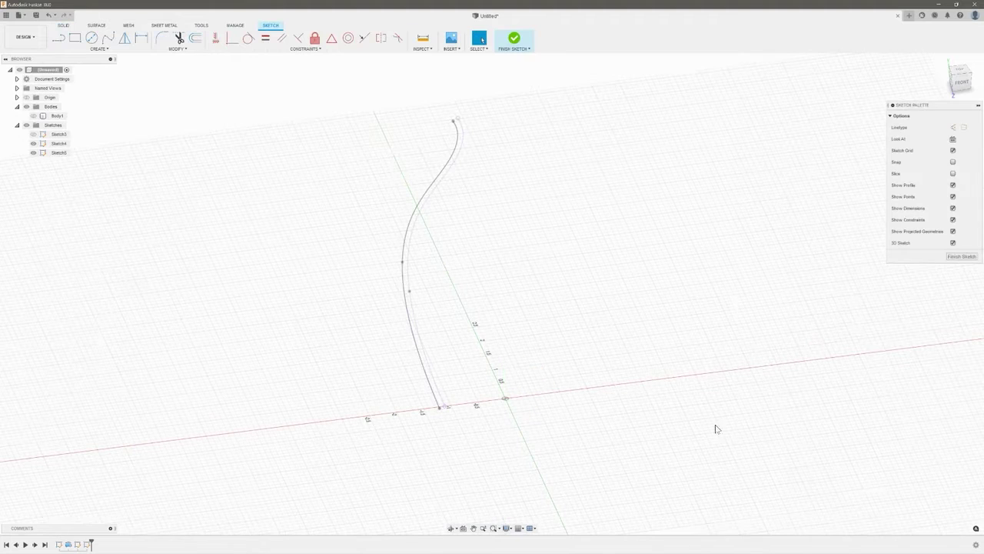
pyautogui.click(92, 38)
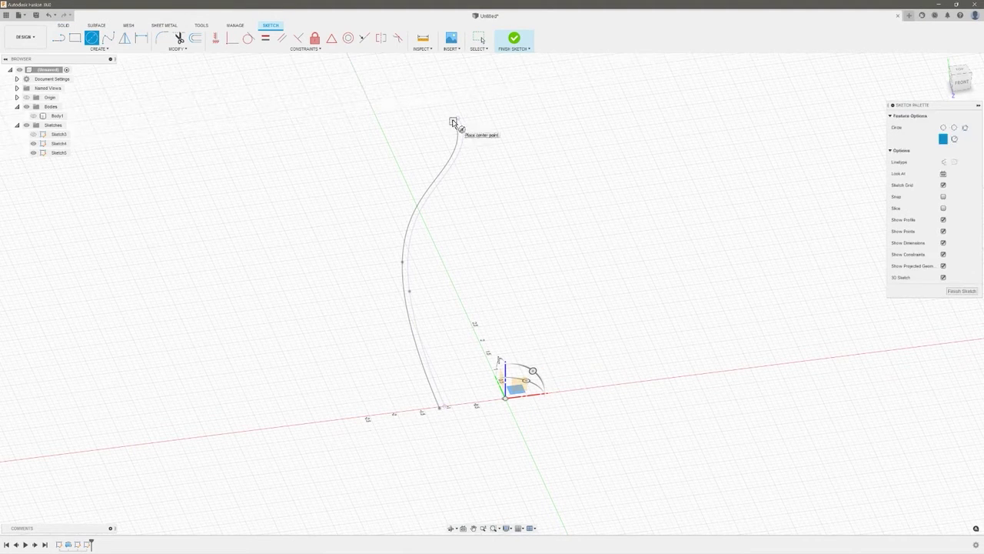
pyautogui.click(454, 123)
pyautogui.click(447, 123)
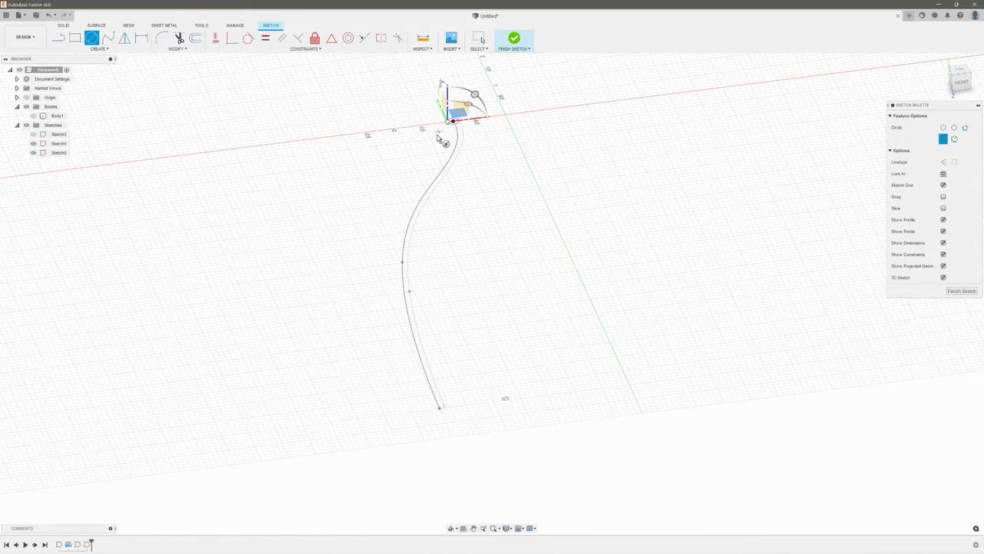
pyautogui.click(402, 263)
pyautogui.click(416, 272)
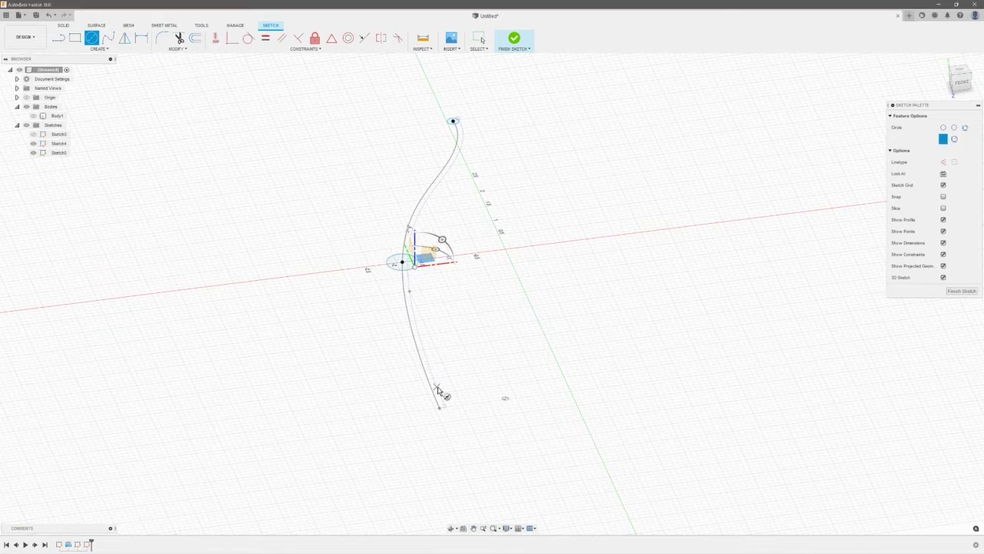
pyautogui.click(438, 407)
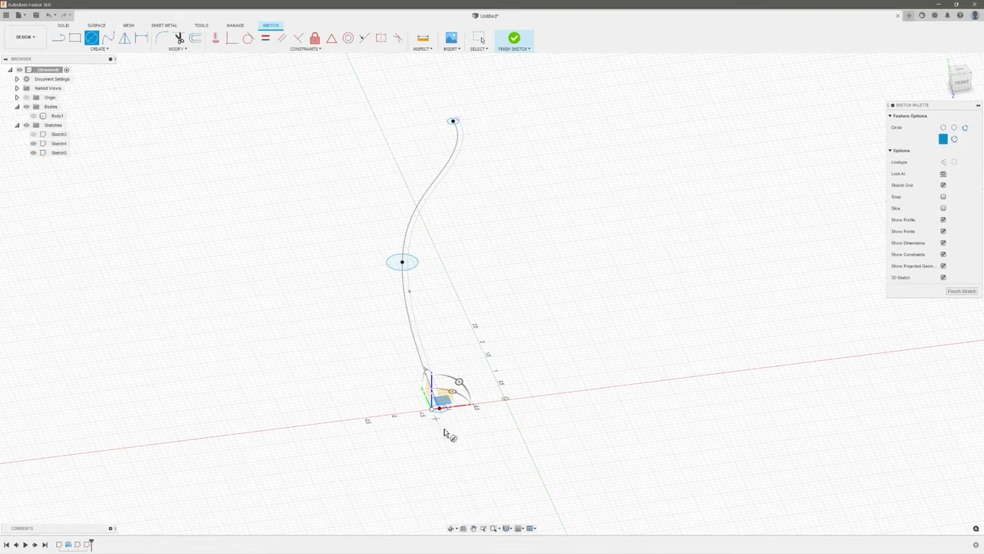
pyautogui.scroll(5, 457, 446)
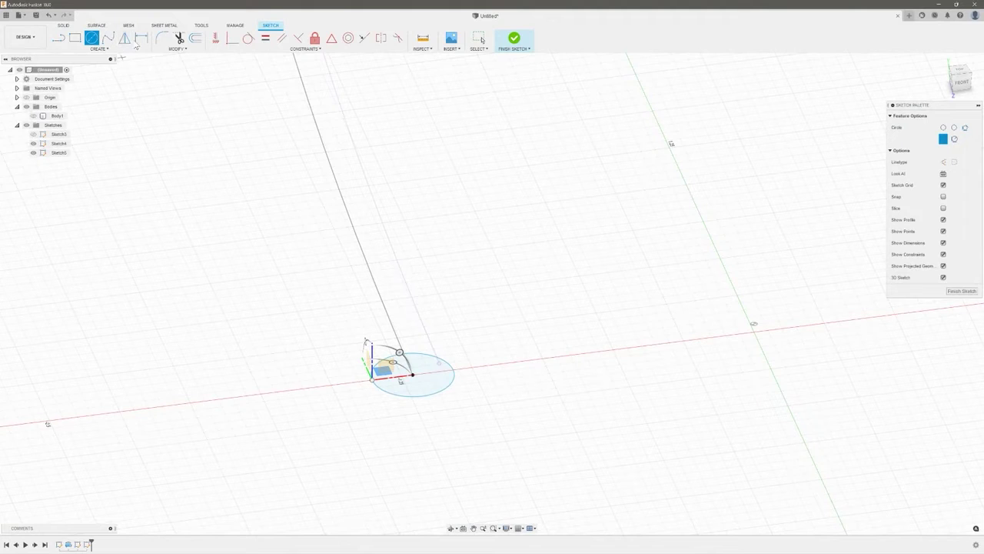
# Dimension the bottom circle with a diameter of 0.20 in
pyautogui.click(142, 39)
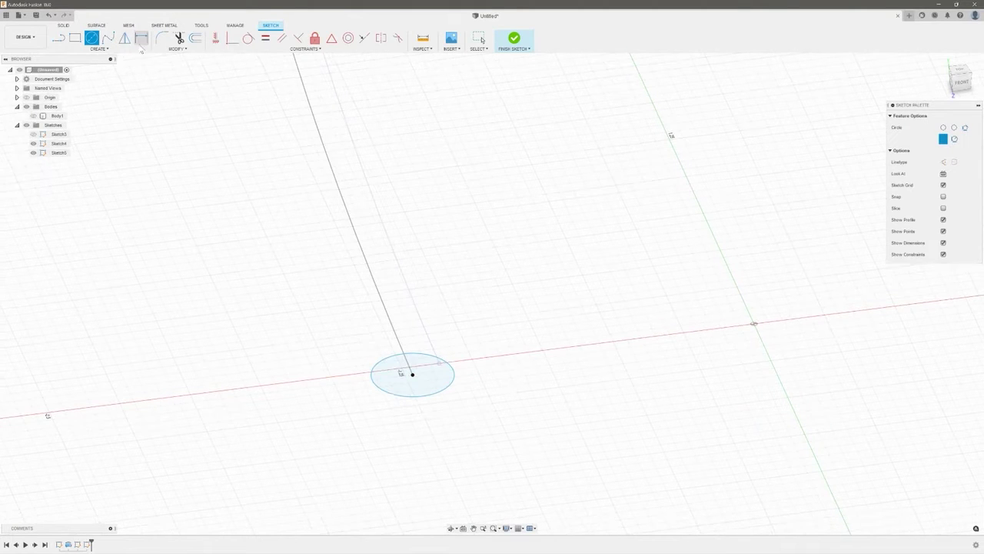
pyautogui.click(427, 398)
pyautogui.click(456, 421)
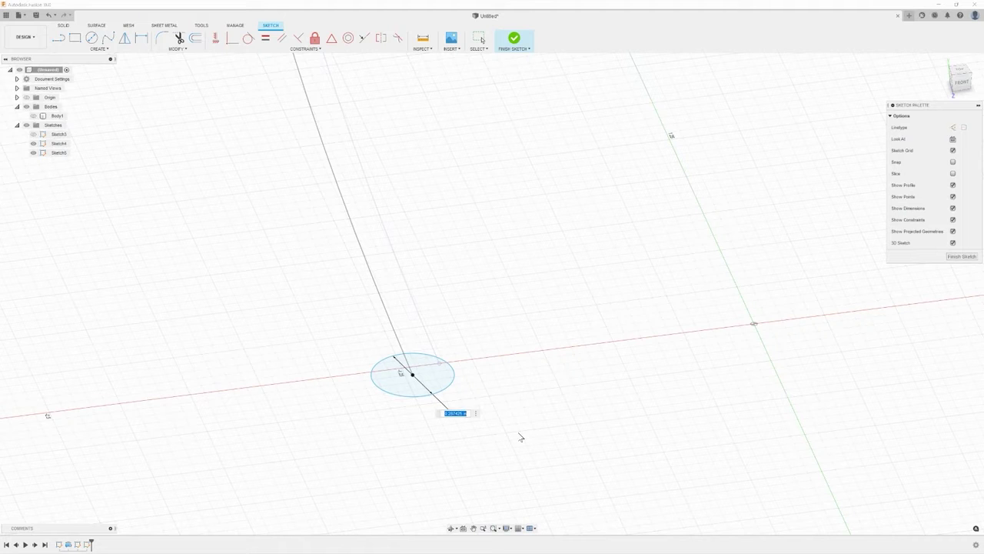
pyautogui.press('Return')
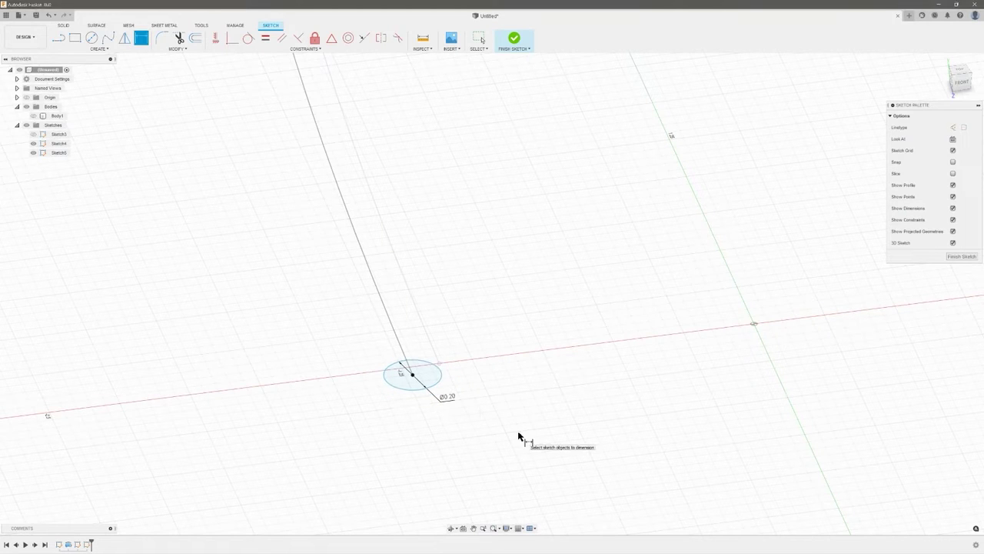
# Dimension the diameter of the small circle at the offset curve's top endpoint
pyautogui.moveTo(479, 269)
pyautogui.keyDown('shift'); pyautogui.mouseDown(button='middle')
pyautogui.moveTo(474, 277)
pyautogui.moveTo(483, 209)
pyautogui.mouseUp(button='middle'); pyautogui.keyUp('shift')
pyautogui.scroll(-1, 483, 210)
pyautogui.moveTo(477, 141); pyautogui.dragTo(483, 339, button='middle')
pyautogui.scroll(-3, 485, 125)
pyautogui.scroll(8, 488, 127)
pyautogui.click(490, 128)
pyautogui.click(474, 149)
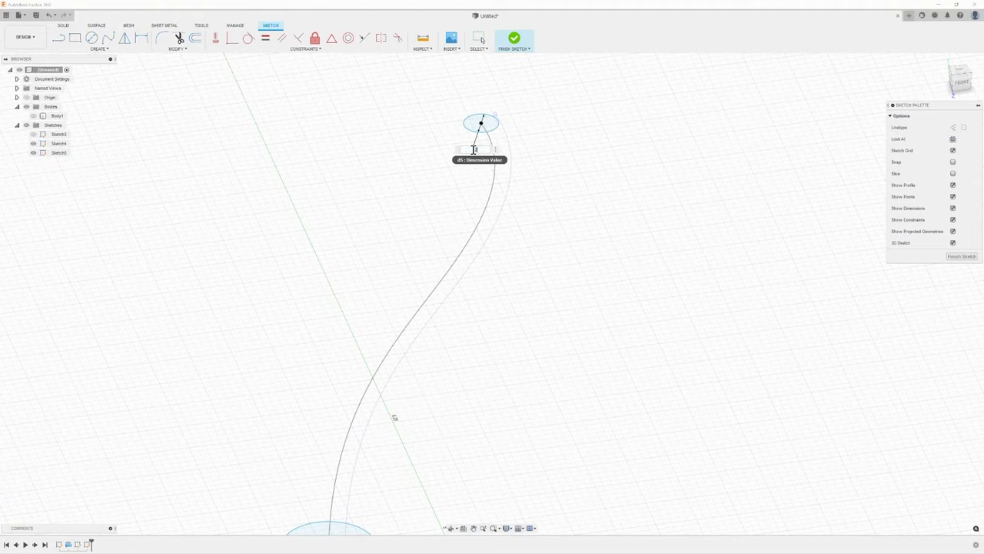
pyautogui.press('Return')
# Dimension the middle circle with a diameter of 0.5 in and finish the sketch
pyautogui.scroll(-2, 443, 204)
pyautogui.moveTo(404, 371); pyautogui.dragTo(402, 255, button='middle')
pyautogui.click(386, 335)
pyautogui.click(416, 344)
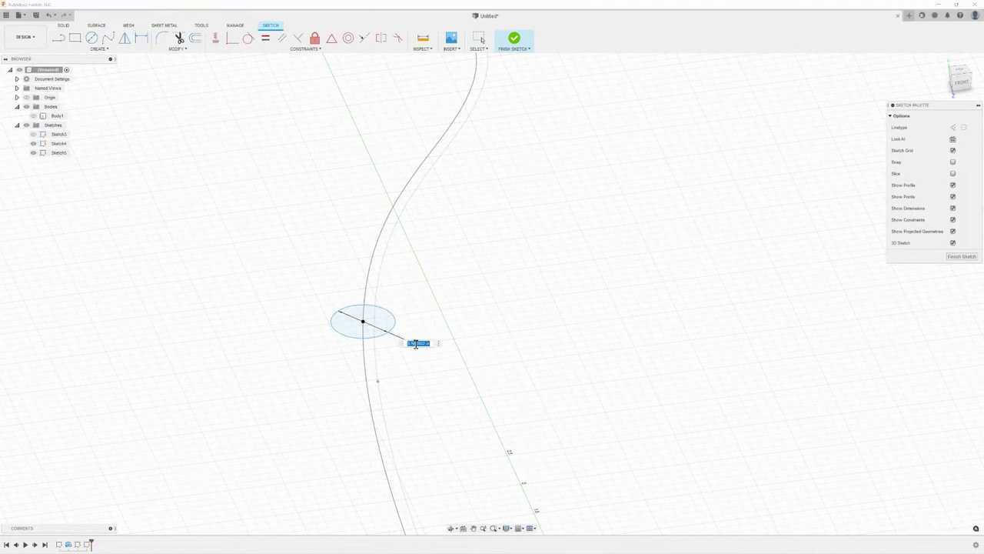
pyautogui.write('0.5')
pyautogui.press('Return')
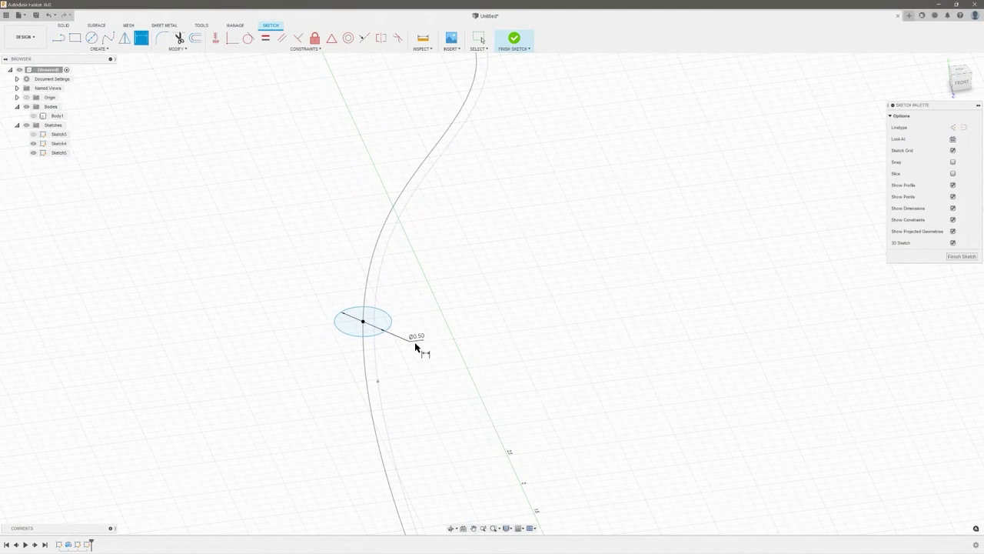
pyautogui.click(963, 84)
pyautogui.click(953, 256)
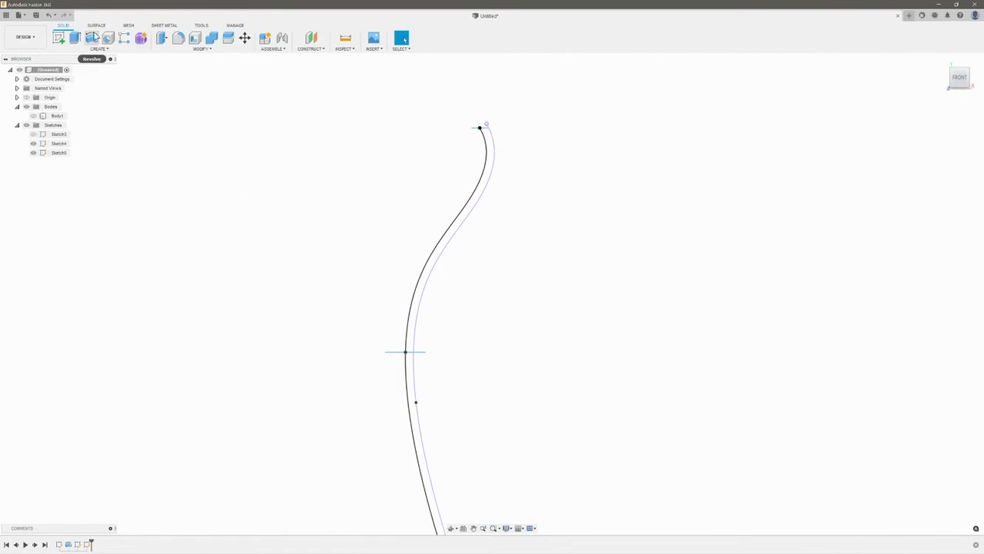
# Show the vase body and start a Loft using the top, middle and bottom circles as its three profiles
pyautogui.click(33, 115)
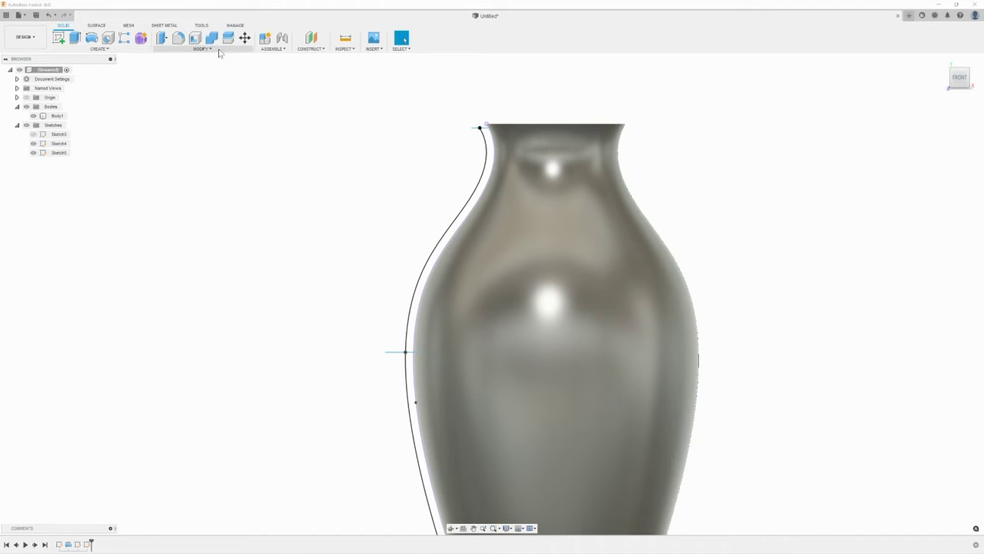
pyautogui.click(98, 48)
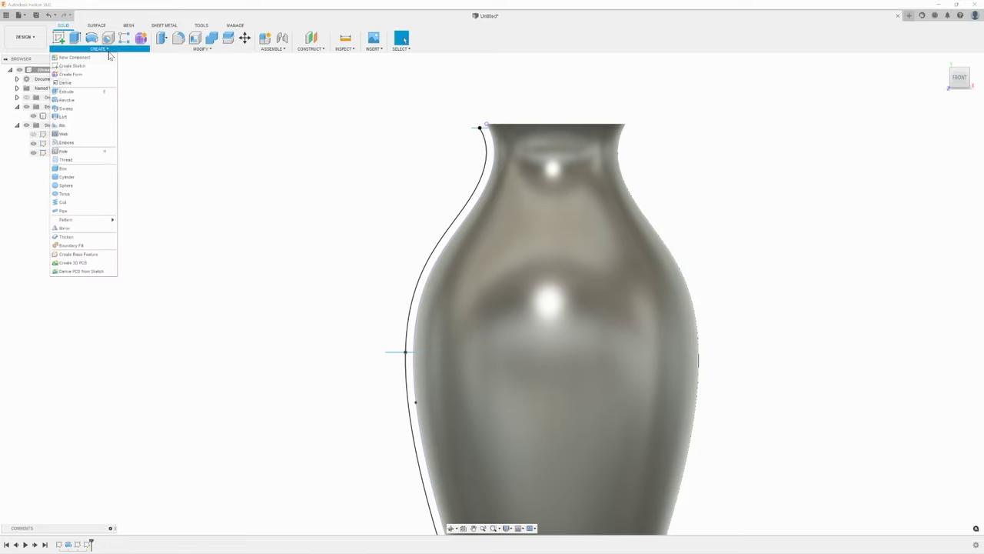
pyautogui.click(77, 117)
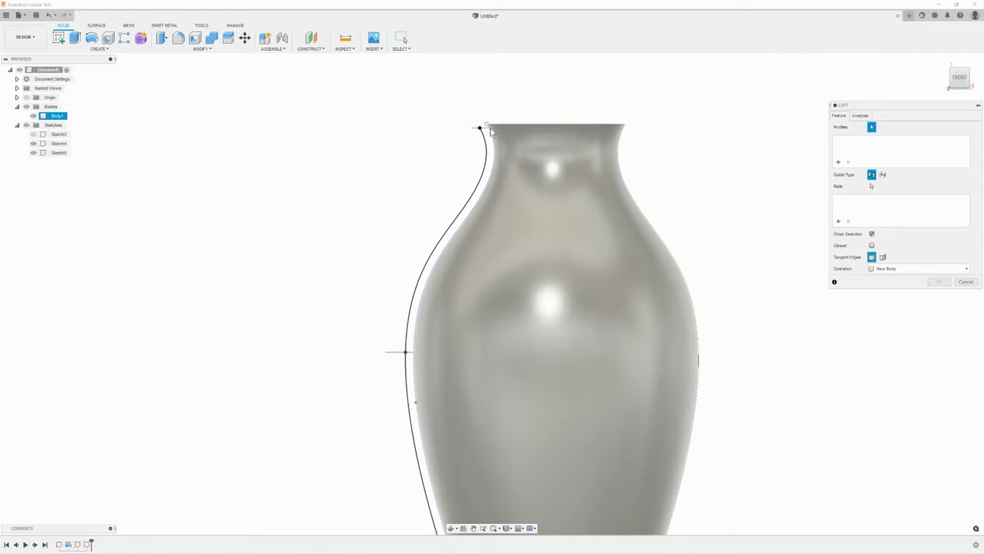
pyautogui.keyDown('shift'); pyautogui.moveTo(424, 180); pyautogui.dragTo(430, 189, button='middle'); pyautogui.keyUp('shift')
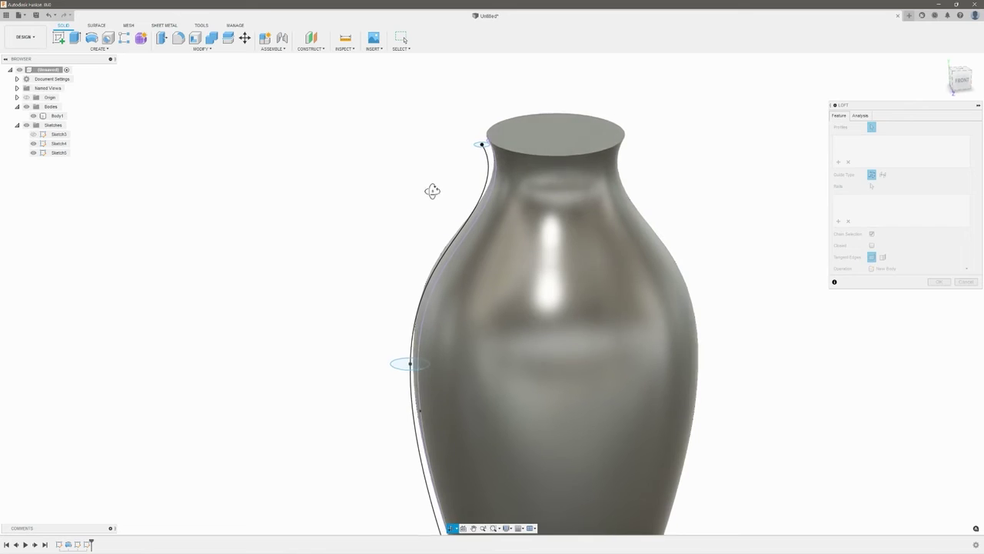
pyautogui.click(483, 143)
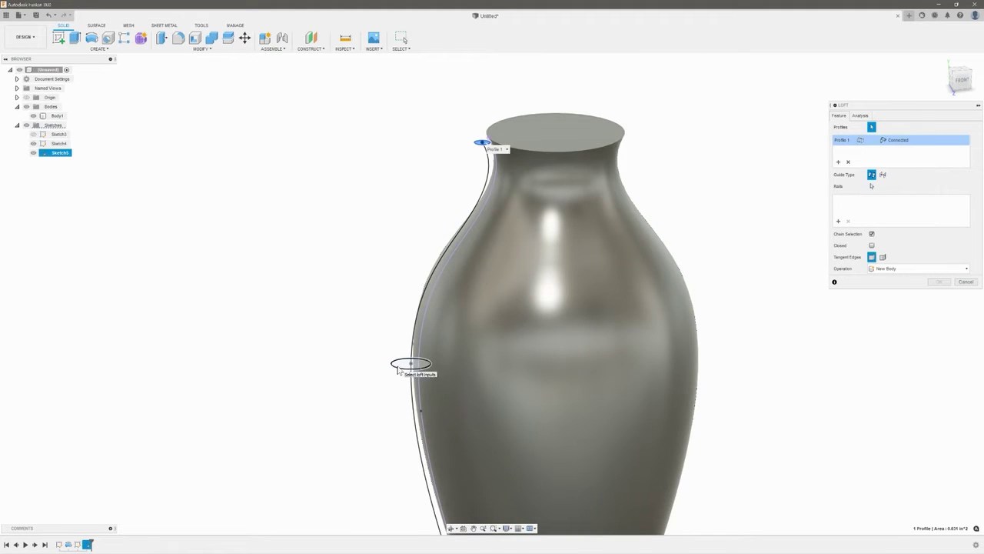
pyautogui.click(410, 365)
pyautogui.moveTo(410, 364); pyautogui.dragTo(316, 202, button='middle')
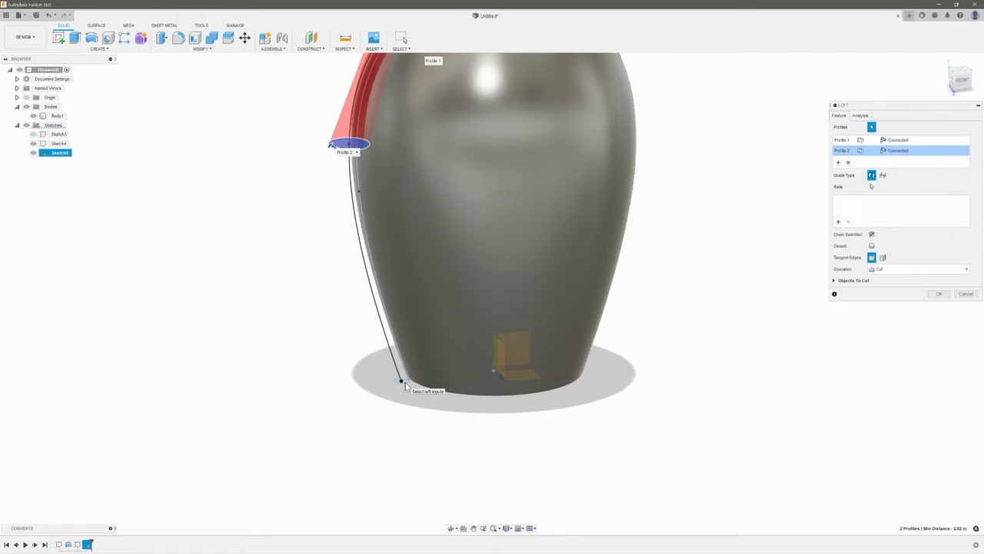
pyautogui.click(398, 379)
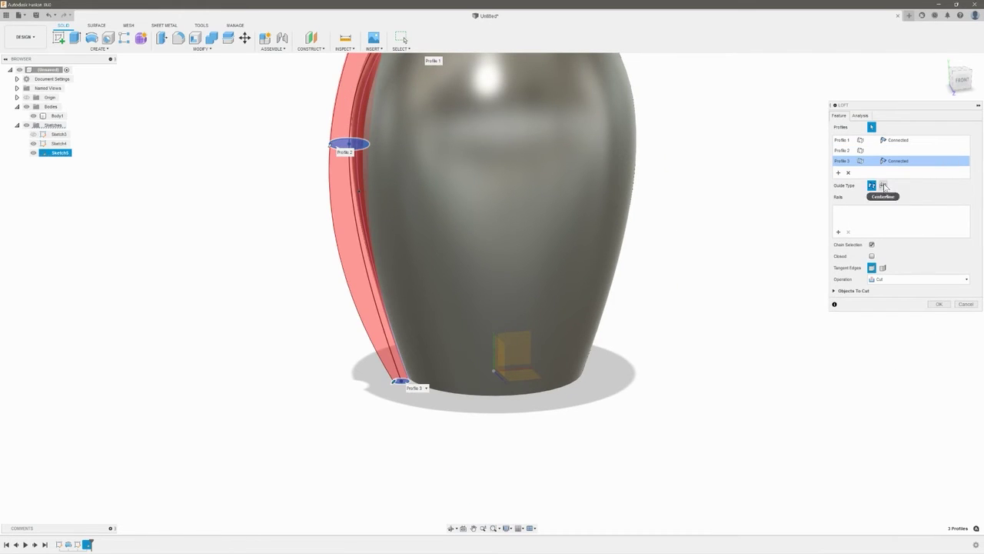
# Guide the loft along the offset contour curve as its centerline and cut it from the vase body
pyautogui.click(882, 185)
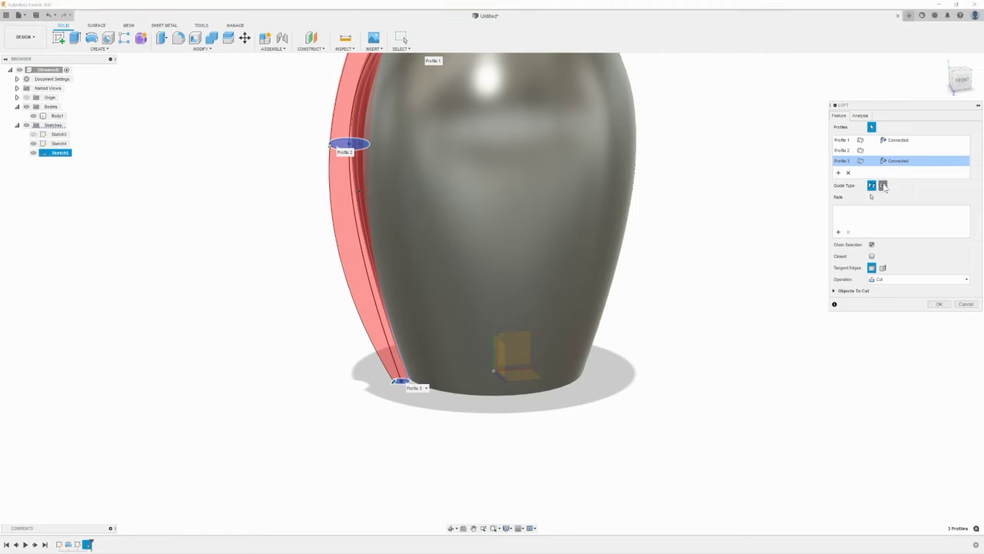
pyautogui.click(838, 233)
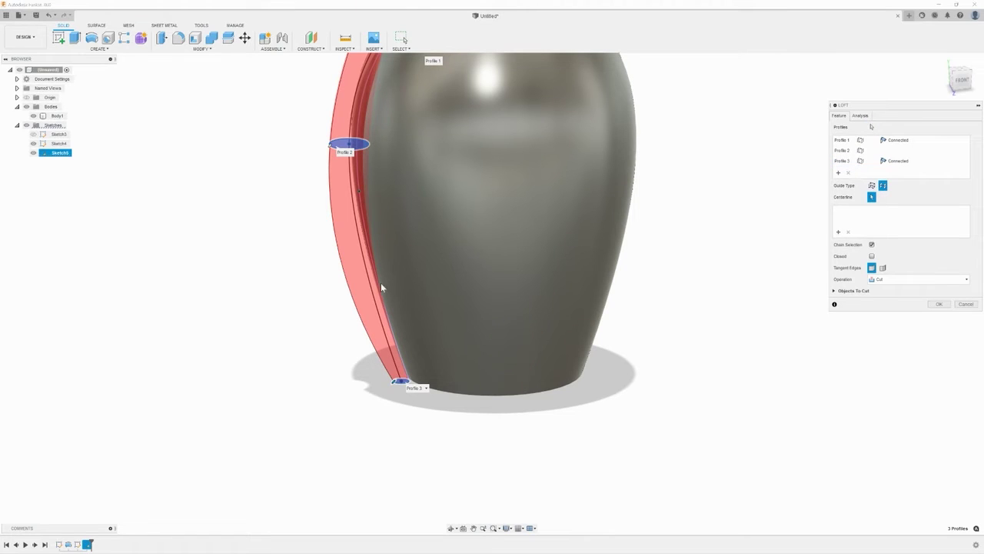
pyautogui.click(355, 230)
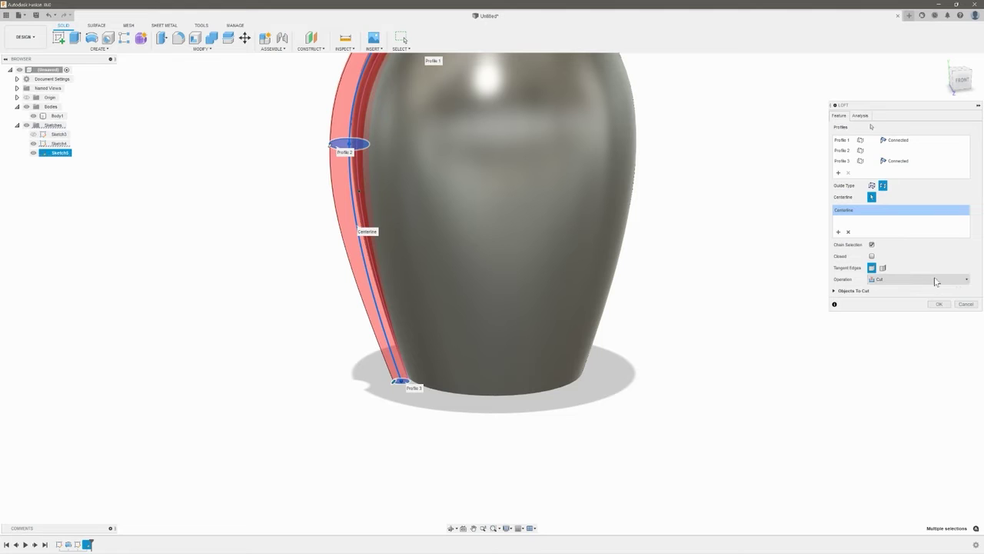
pyautogui.click(939, 304)
pyautogui.scroll(-1, 749, 368)
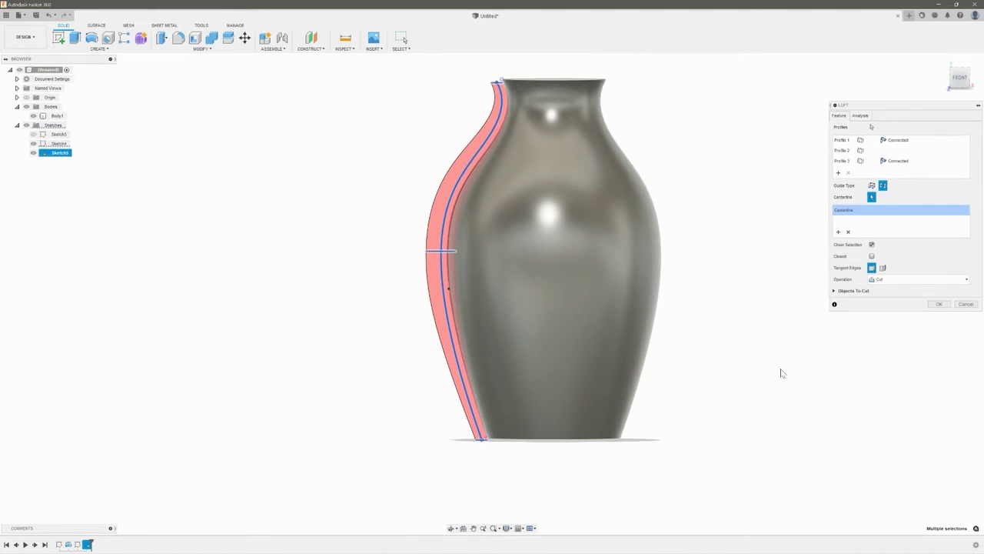
pyautogui.click(939, 303)
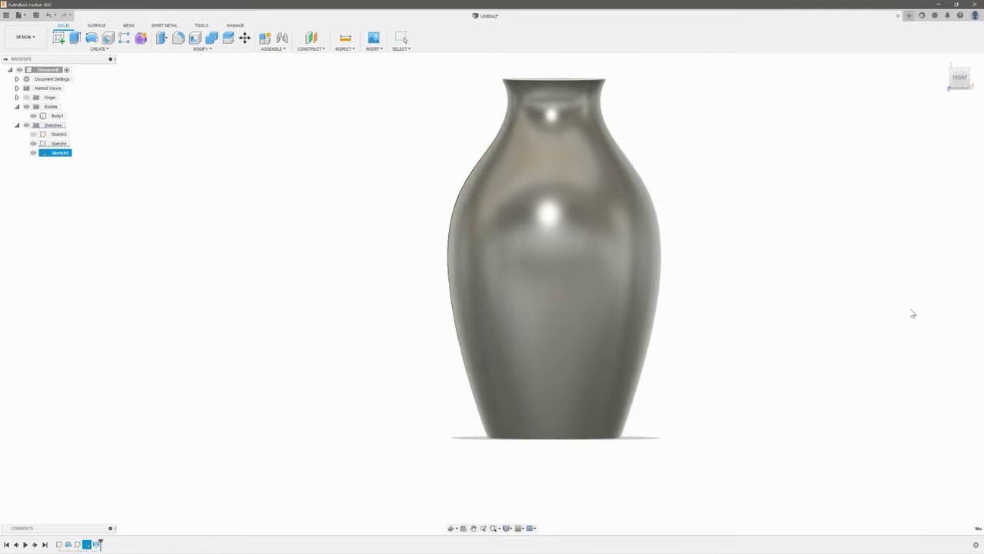
pyautogui.keyDown('shift'); pyautogui.moveTo(636, 298); pyautogui.dragTo(685, 305, button='middle'); pyautogui.keyUp('shift')
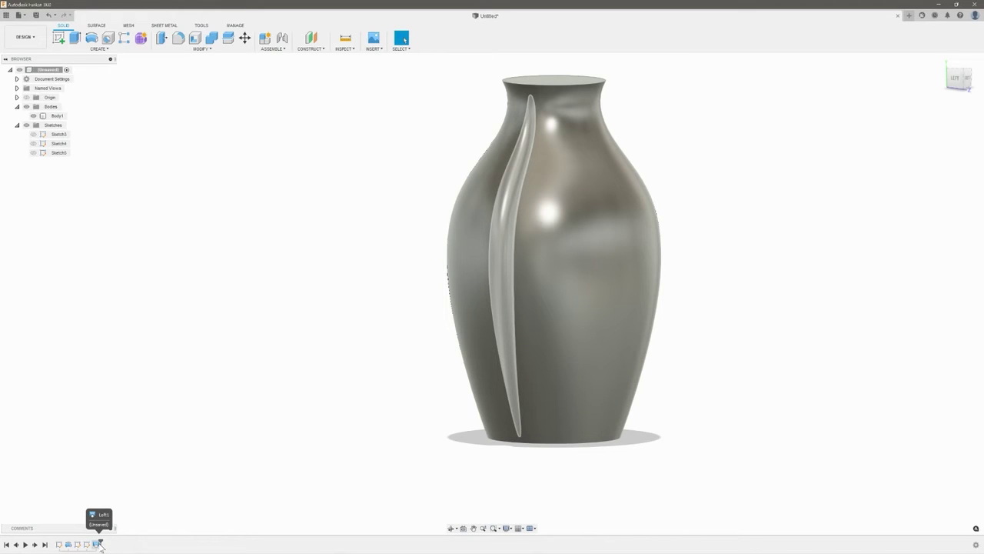
# Reopen the circle sketch, set the middle circle's diameter to 0.40 in and finish the sketch
pyautogui.rightClick(87, 544)
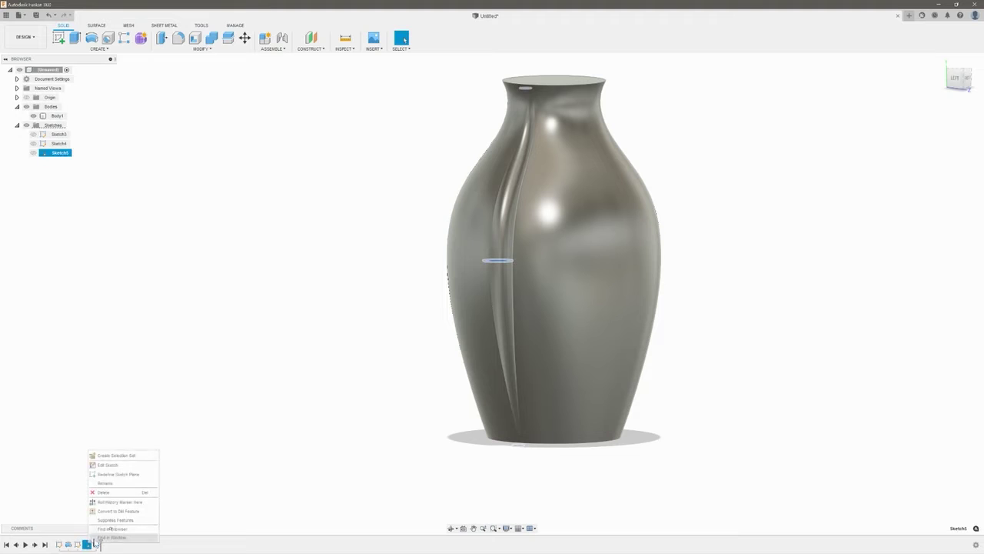
pyautogui.click(108, 464)
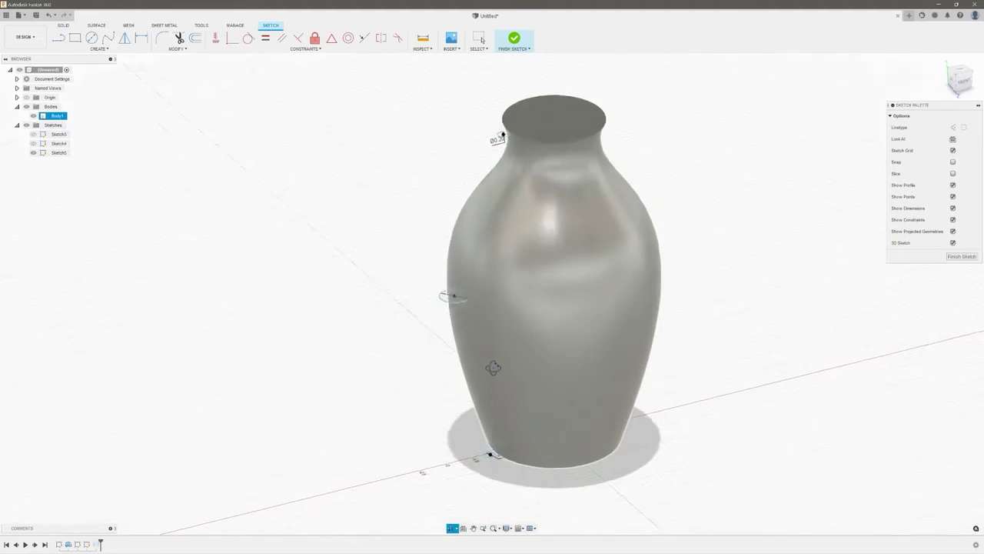
pyautogui.doubleClick(485, 300)
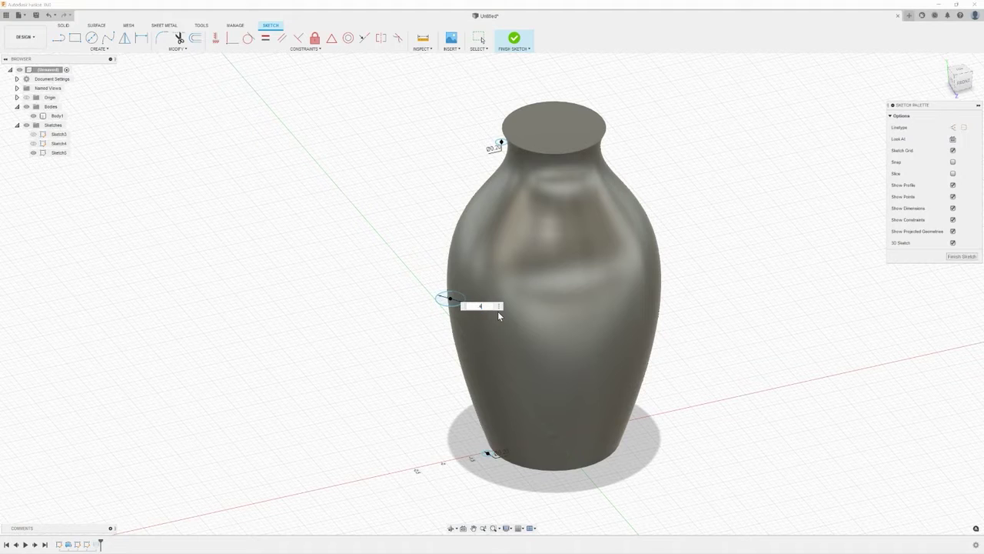
pyautogui.write('4')
pyautogui.press('Return')
pyautogui.press('Escape')
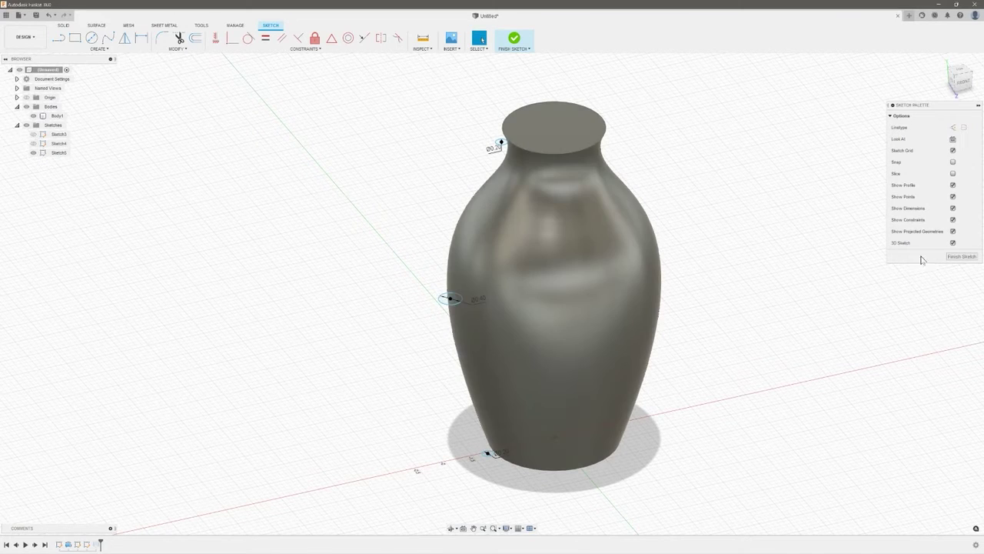
pyautogui.click(961, 256)
# Inspect the loft cut's profiles and centerline in its feature settings
pyautogui.moveTo(659, 367)
pyautogui.keyDown('shift'); pyautogui.mouseDown(button='middle')
pyautogui.moveTo(674, 336)
pyautogui.moveTo(718, 325)
pyautogui.moveTo(666, 341)
pyautogui.moveTo(696, 336)
pyautogui.mouseUp(button='middle'); pyautogui.keyUp('shift')
pyautogui.rightClick(95, 545)
pyautogui.click(111, 486)
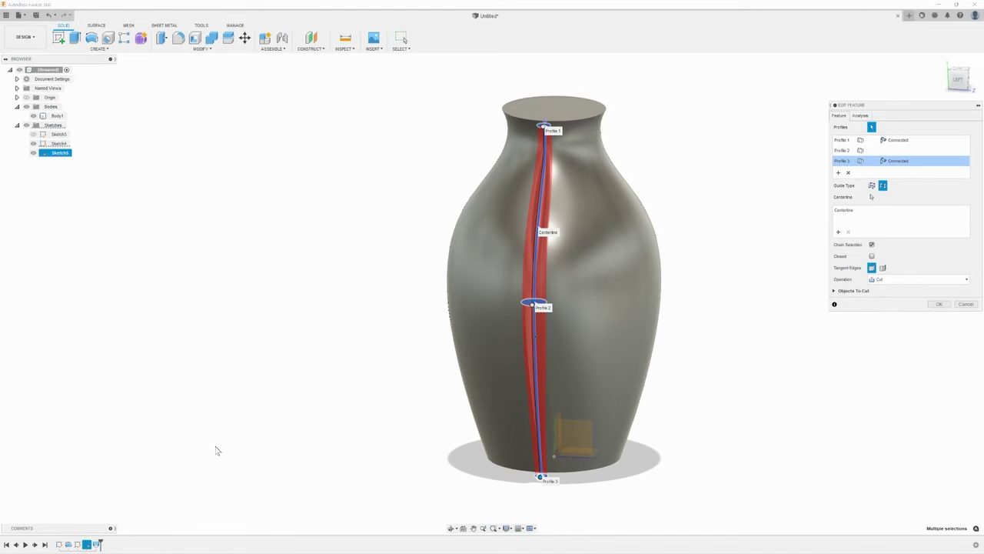
pyautogui.click(939, 304)
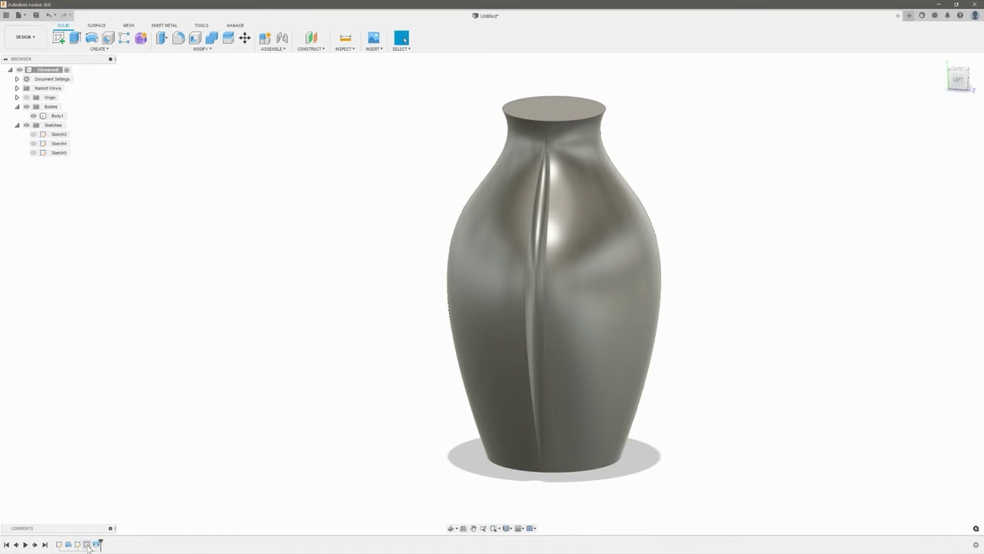
# Reopen the circle sketch, reduce the middle circle's diameter again to make the groove narrower, and finish the sketch
pyautogui.rightClick(89, 544)
pyautogui.click(108, 464)
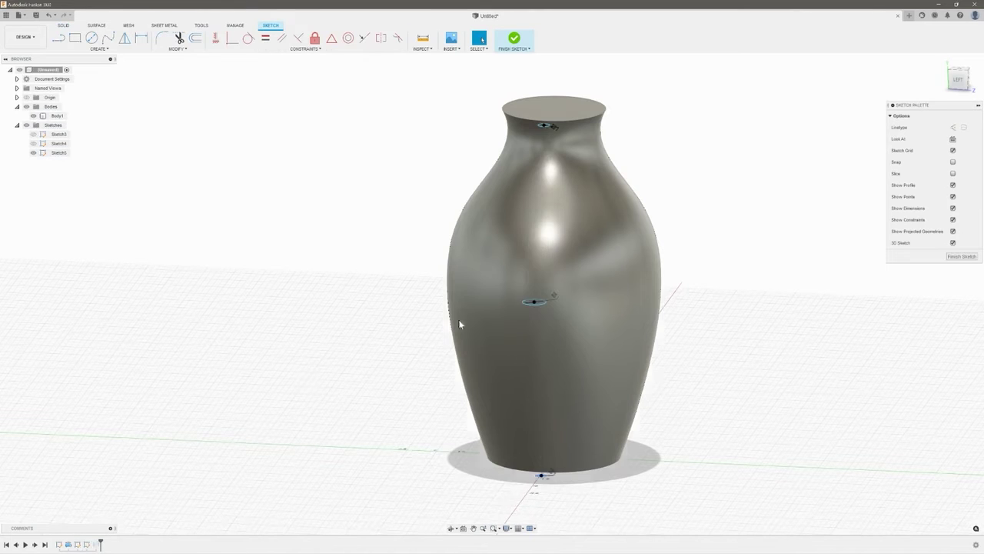
pyautogui.keyDown('shift'); pyautogui.moveTo(617, 386); pyautogui.dragTo(573, 367, button='middle'); pyautogui.keyUp('shift')
pyautogui.doubleClick(475, 310)
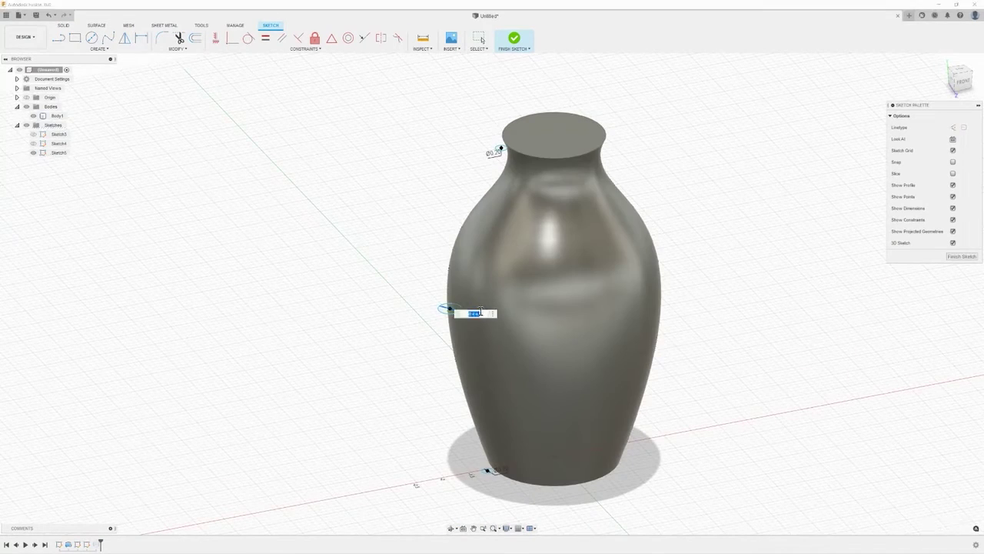
pyautogui.press('Return')
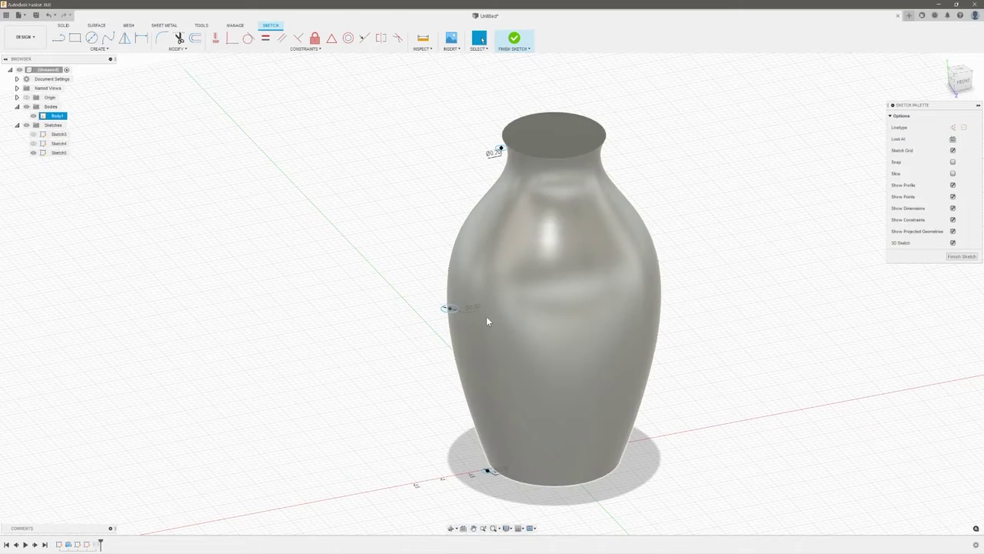
pyautogui.moveTo(722, 408)
pyautogui.keyDown('shift'); pyautogui.mouseDown(button='middle')
pyautogui.moveTo(682, 405)
pyautogui.moveTo(720, 389)
pyautogui.moveTo(725, 406)
pyautogui.moveTo(675, 402)
pyautogui.moveTo(674, 410)
pyautogui.mouseUp(button='middle'); pyautogui.keyUp('shift')
pyautogui.click(568, 435)
pyautogui.moveTo(567, 435)
pyautogui.keyDown('shift'); pyautogui.mouseDown(button='middle')
pyautogui.moveTo(571, 418)
pyautogui.moveTo(589, 413)
pyautogui.moveTo(587, 428)
pyautogui.moveTo(574, 430)
pyautogui.moveTo(569, 419)
pyautogui.mouseUp(button='middle'); pyautogui.keyUp('shift')
pyautogui.press('Escape')
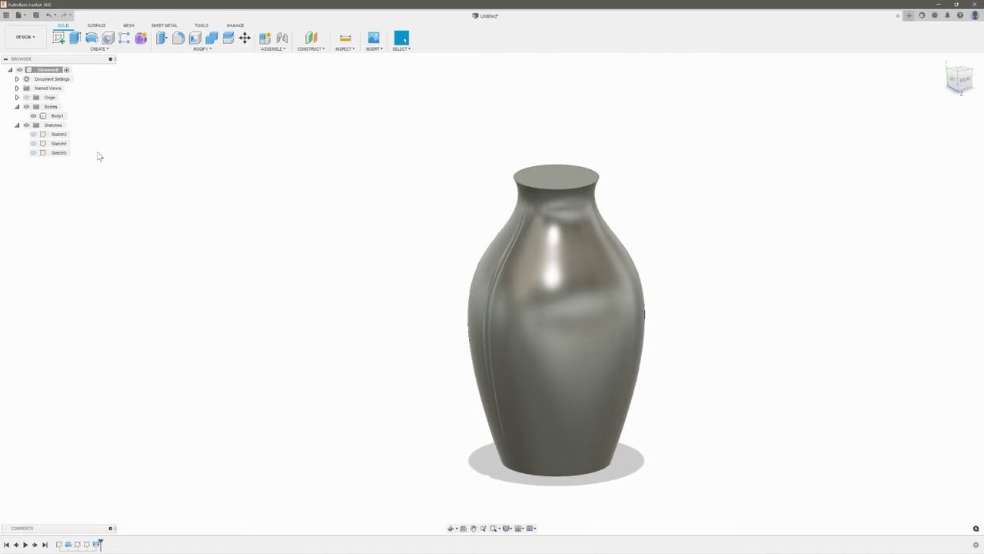
# Set up a circular pattern of the loft cut feature around the vase's vertical centre axis
pyautogui.keyDown('shift'); pyautogui.moveTo(356, 322); pyautogui.dragTo(376, 314, button='middle'); pyautogui.keyUp('shift')
pyautogui.click(100, 49)
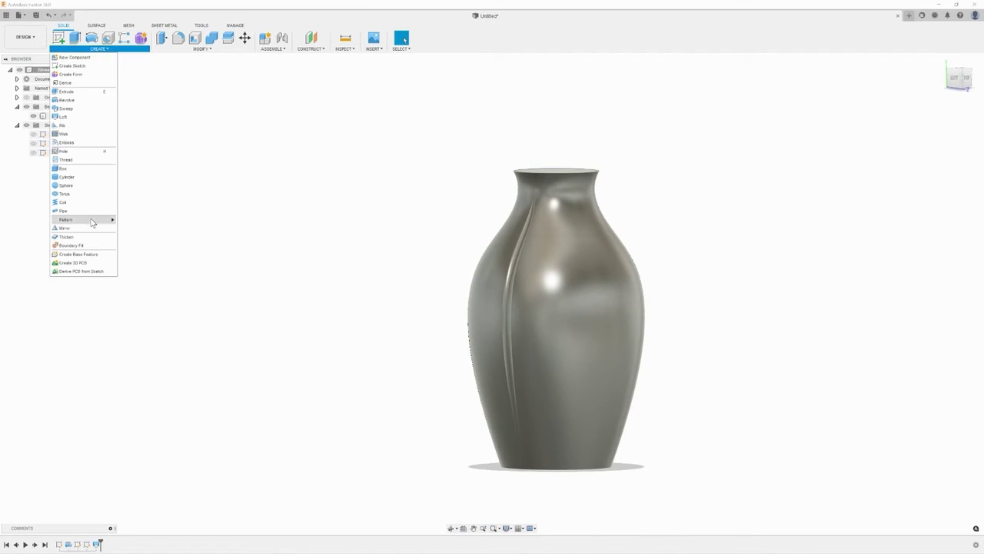
pyautogui.moveTo(107, 220)
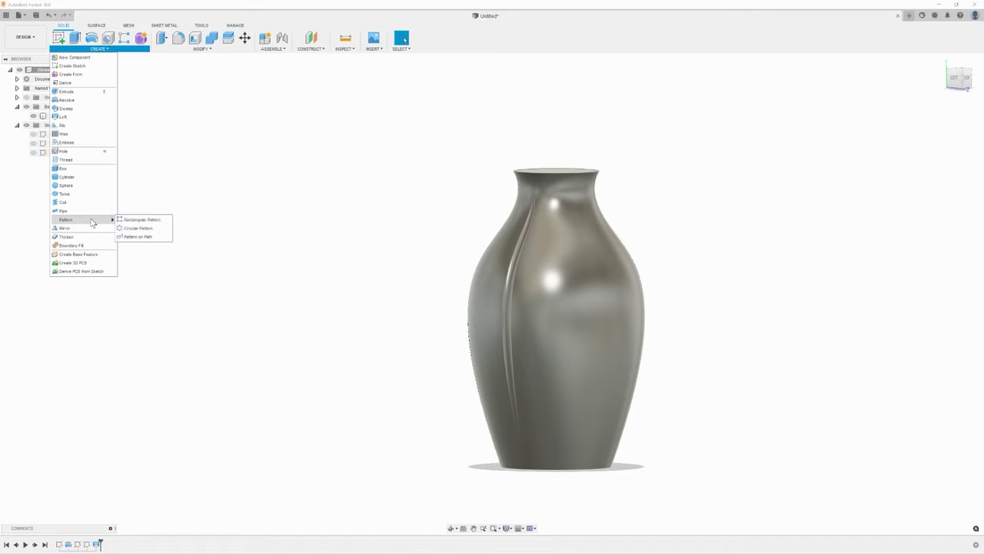
pyautogui.click(136, 229)
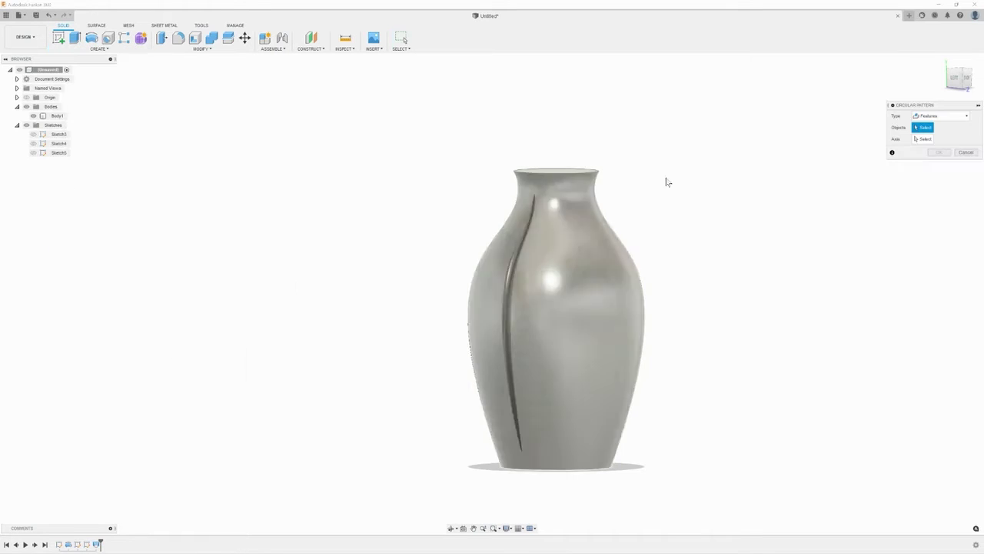
pyautogui.click(96, 544)
pyautogui.keyDown('shift'); pyautogui.moveTo(397, 334); pyautogui.dragTo(415, 369, button='middle'); pyautogui.keyUp('shift')
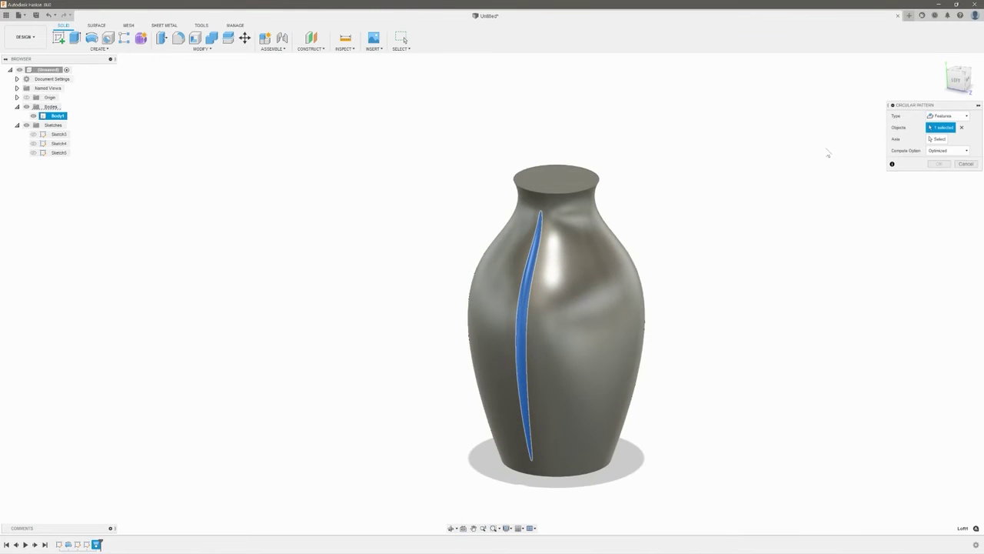
pyautogui.click(939, 139)
pyautogui.click(556, 424)
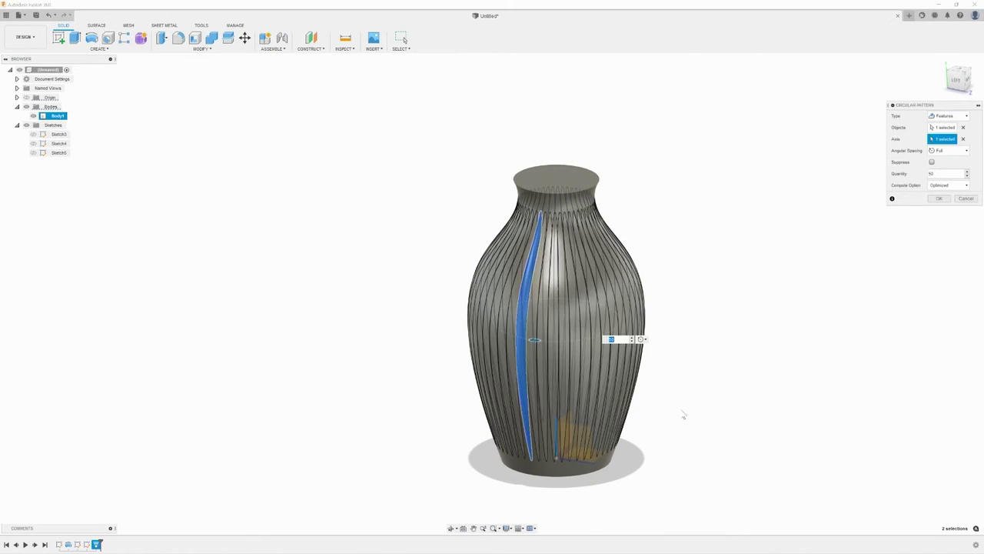
# Try a quantity of 40 for the circular pattern of grooves
pyautogui.keyDown('shift'); pyautogui.moveTo(679, 409); pyautogui.dragTo(670, 388, button='middle'); pyautogui.keyUp('shift')
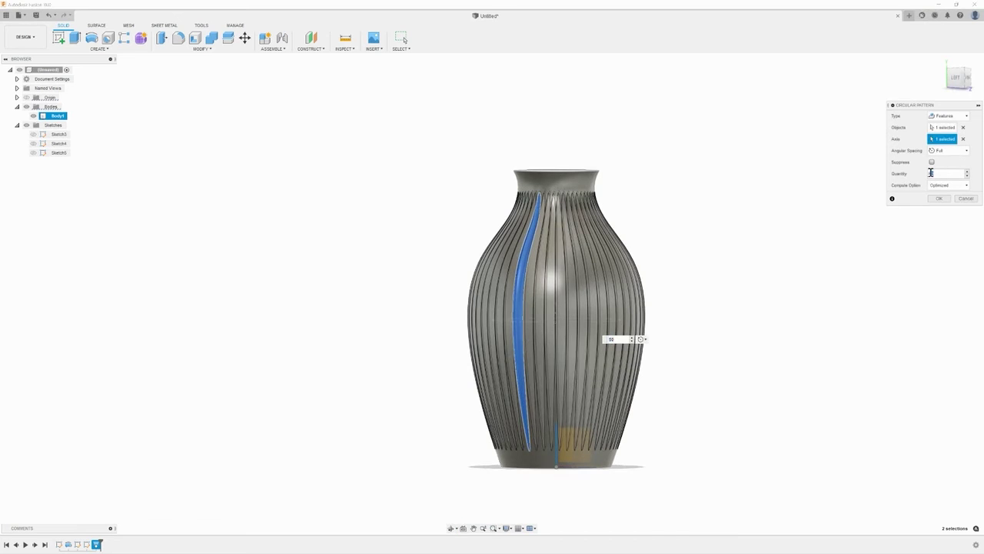
pyautogui.click(923, 178)
pyautogui.write('40')
pyautogui.keyDown('shift'); pyautogui.moveTo(683, 224); pyautogui.dragTo(703, 214, button='middle'); pyautogui.keyUp('shift')
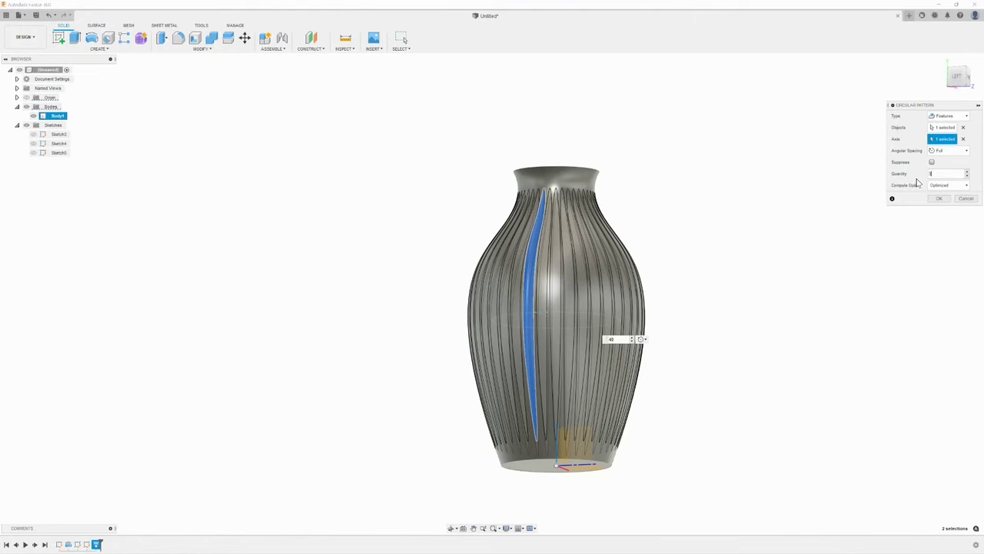
# Set the groove pattern's quantity to 35 with full angular spacing and create the circular pattern
pyautogui.write('35')
pyautogui.keyDown('shift'); pyautogui.moveTo(835, 211); pyautogui.dragTo(794, 215, button='middle'); pyautogui.keyUp('shift')
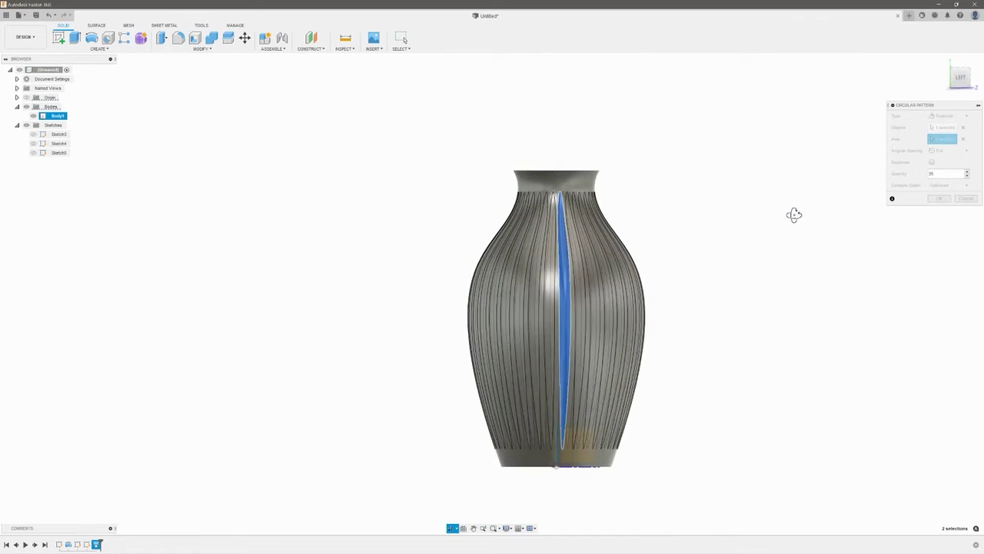
pyautogui.click(939, 199)
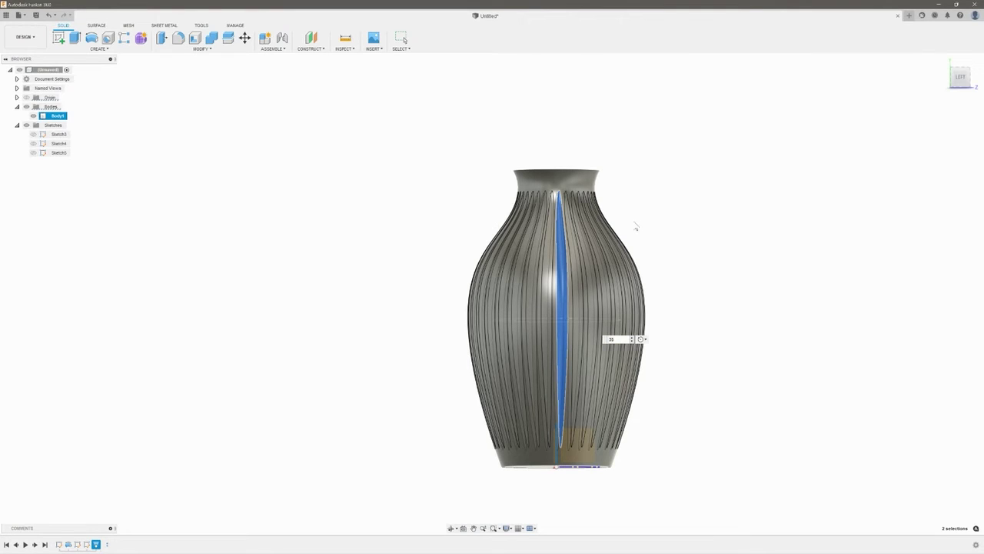
pyautogui.click(696, 300)
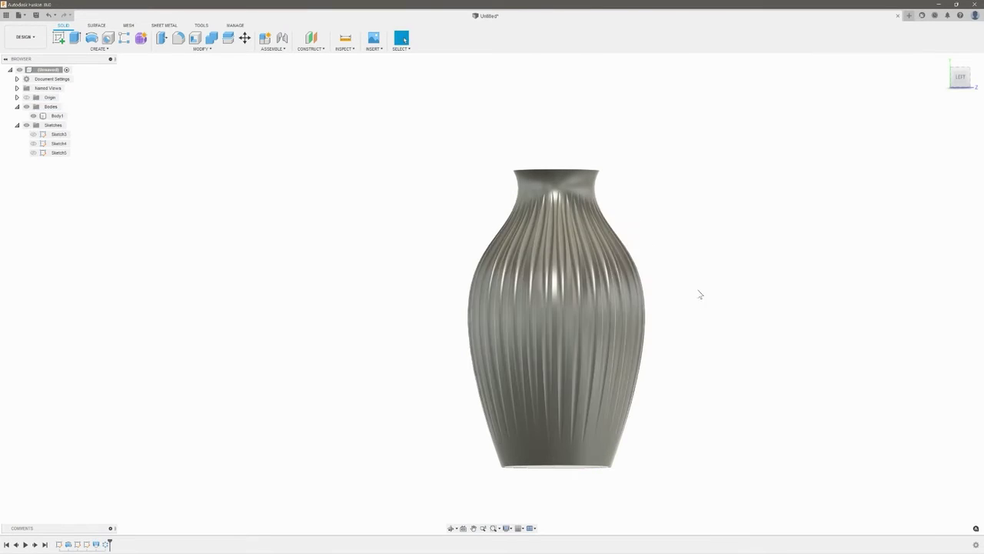
pyautogui.keyDown('shift'); pyautogui.moveTo(697, 290); pyautogui.dragTo(654, 295, button='middle'); pyautogui.keyUp('shift')
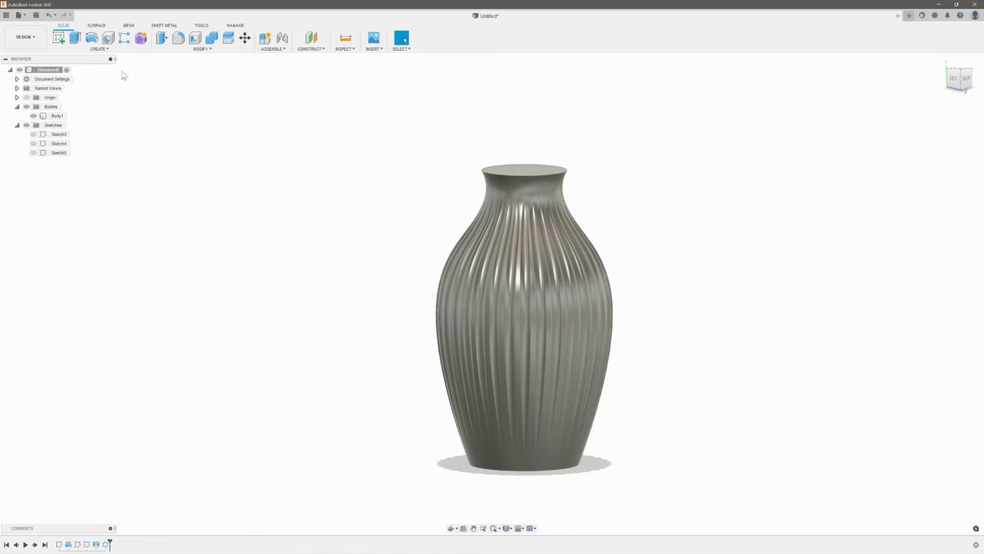
# Fillet the edges of one groove on the vase with a constant 0.050 in radius
pyautogui.press('f')
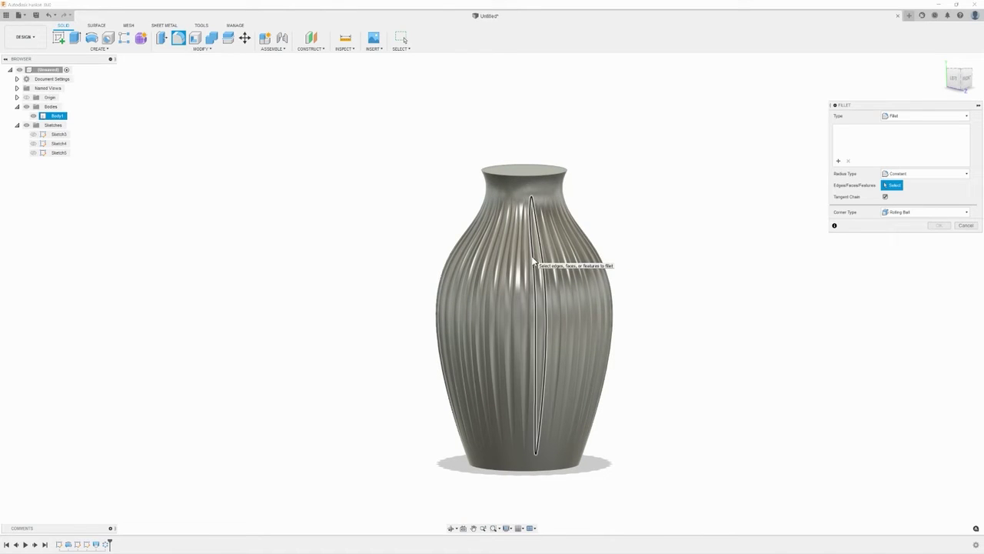
pyautogui.click(537, 267)
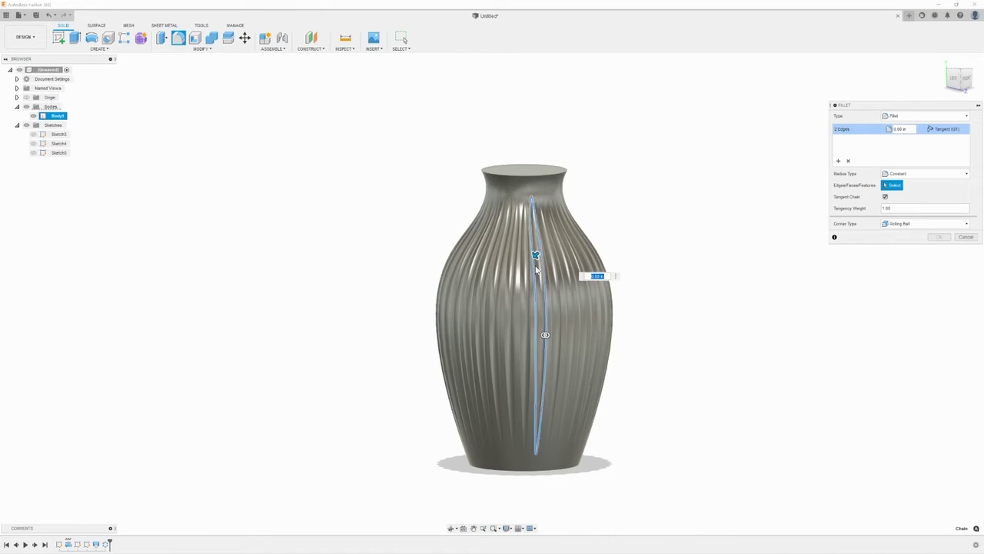
pyautogui.click(901, 130)
pyautogui.write('1')
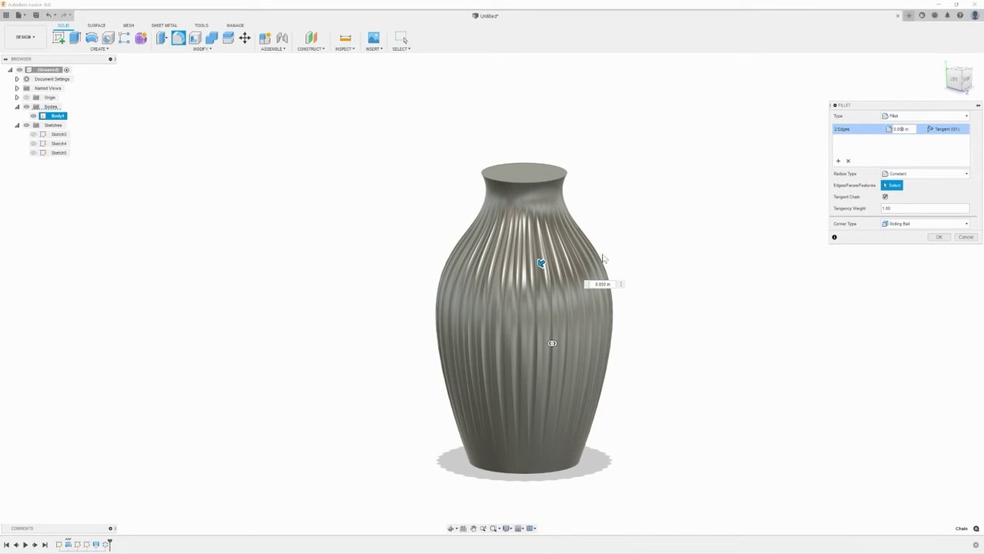
pyautogui.keyDown('shift'); pyautogui.moveTo(584, 228); pyautogui.dragTo(654, 221, button='middle'); pyautogui.keyUp('shift')
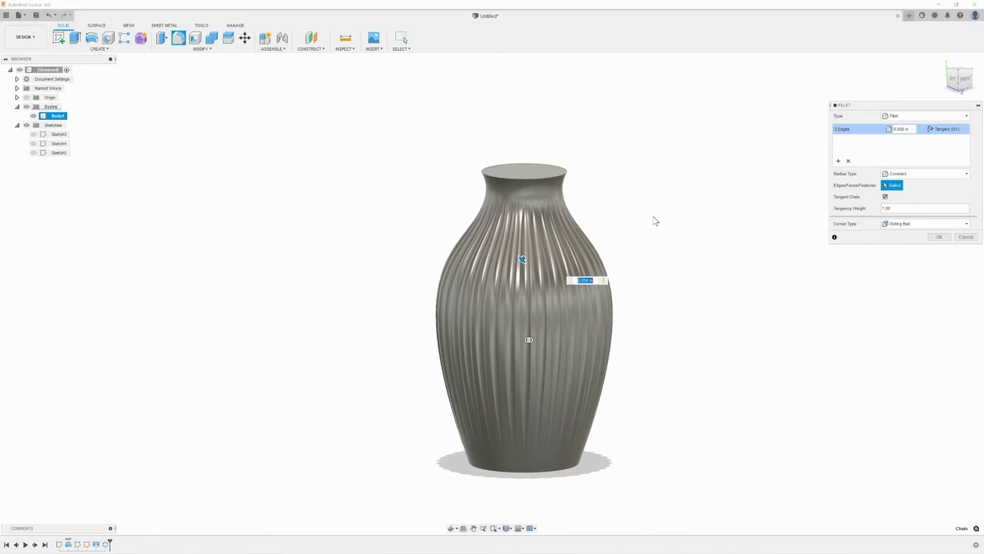
pyautogui.click(939, 236)
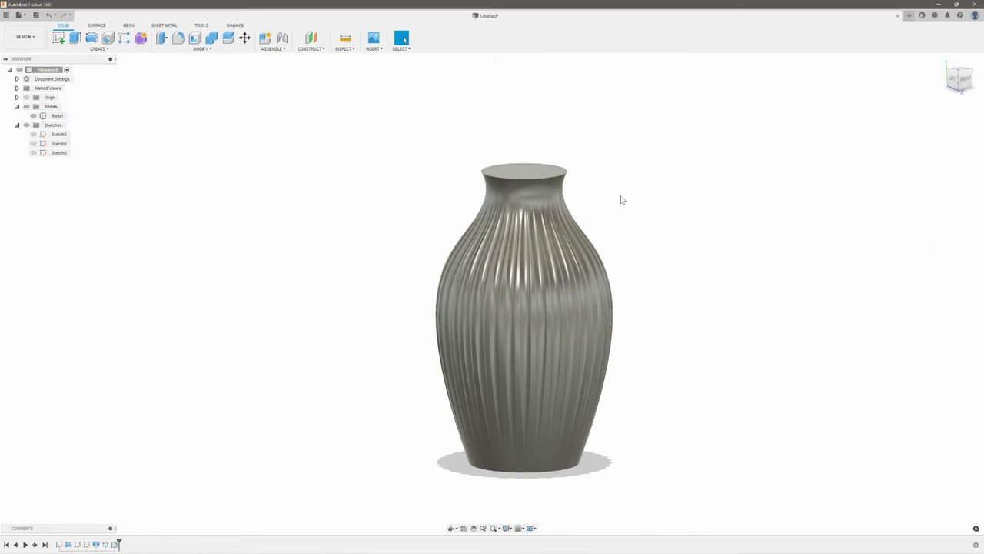
# Examine the new fillet and the surrounding grooves up close at the neck and from several angles
pyautogui.scroll(6, 553, 222)
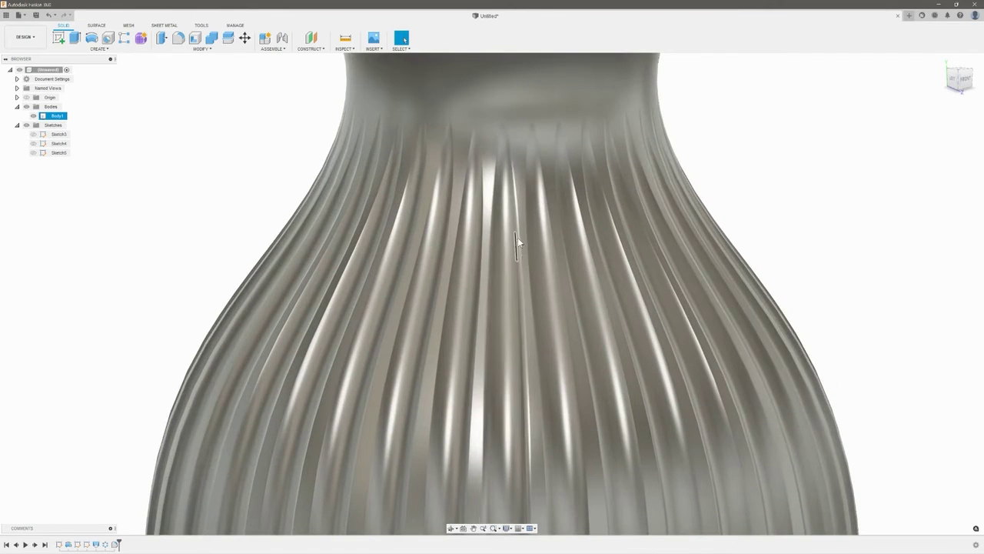
pyautogui.keyDown('shift'); pyautogui.moveTo(517, 236); pyautogui.dragTo(524, 235, button='middle'); pyautogui.keyUp('shift')
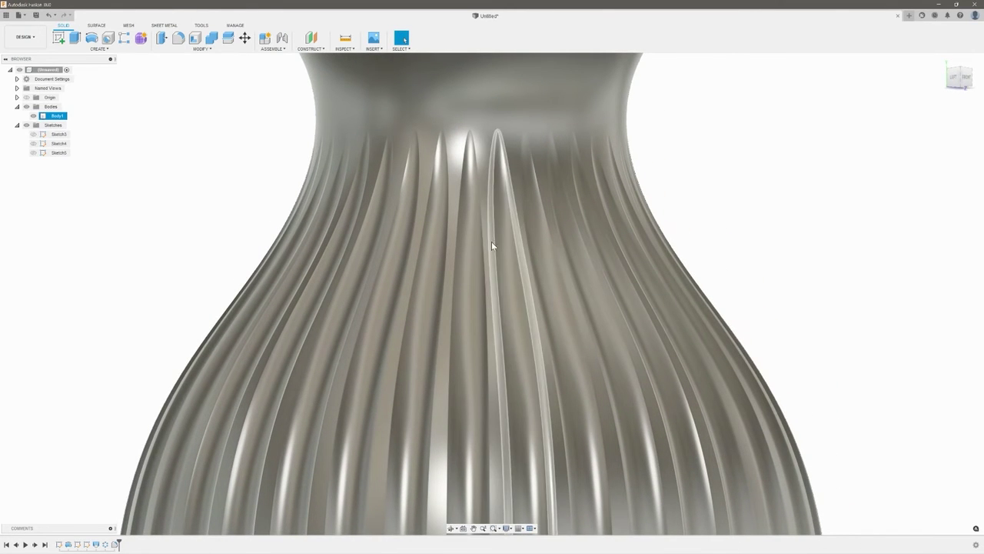
pyautogui.click(736, 206)
pyautogui.scroll(-3, 735, 211)
pyautogui.moveTo(772, 235); pyautogui.dragTo(699, 197, button='middle')
pyautogui.scroll(2, 695, 202)
pyautogui.scroll(-4, 685, 229)
pyautogui.moveTo(694, 246); pyautogui.dragTo(624, 215, button='middle')
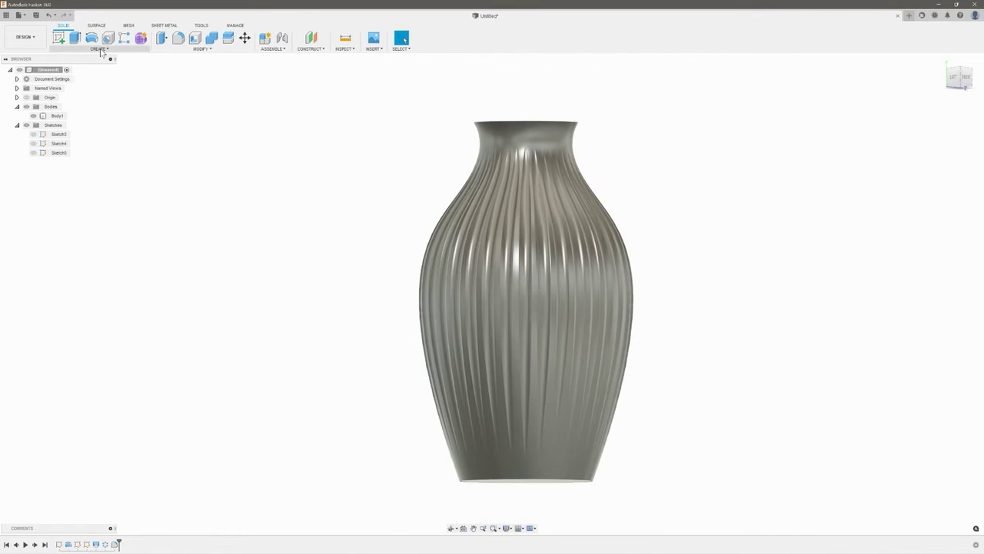
# Circularly pattern the groove fillet feature around the vase's vertical centre axis with full angular spacing and a quantity of 35
pyautogui.click(100, 50)
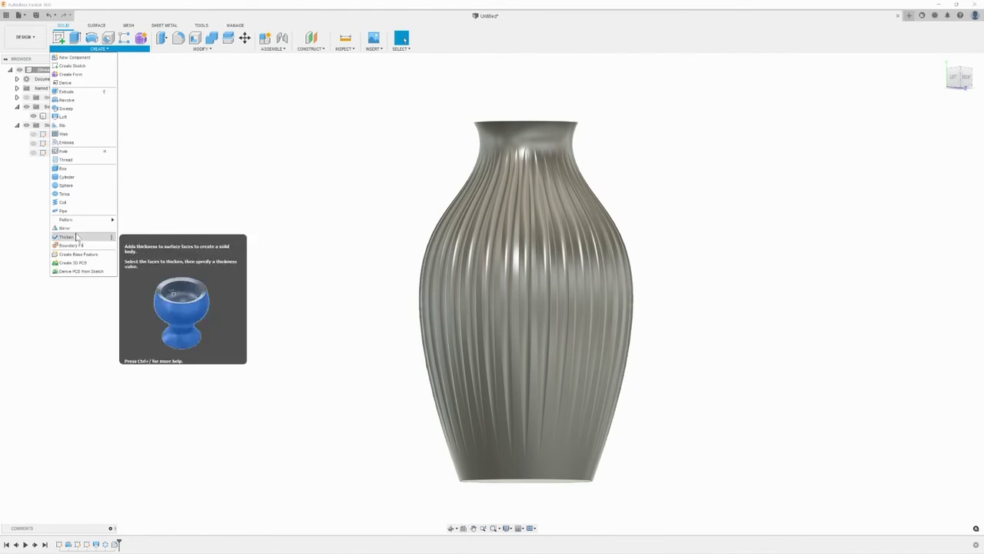
pyautogui.moveTo(83, 220)
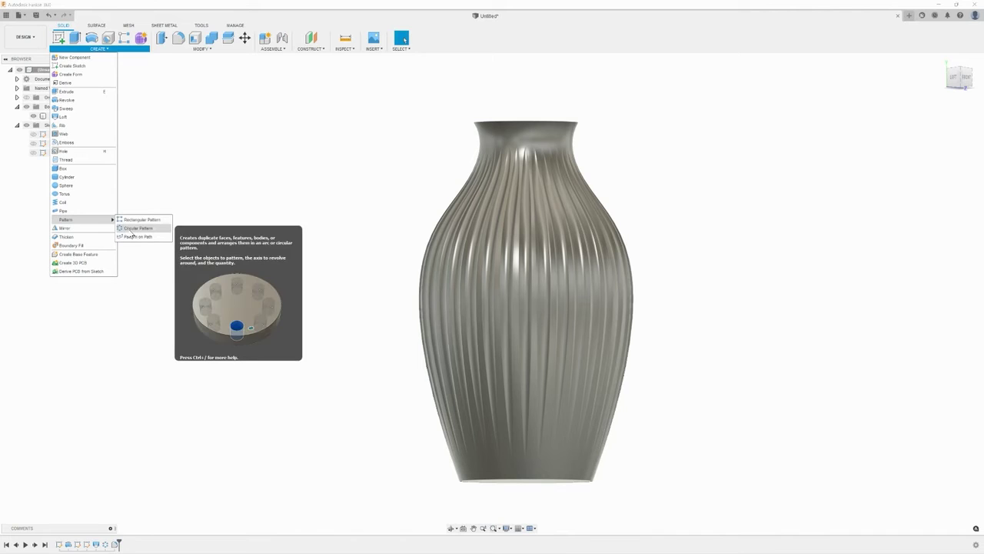
pyautogui.click(130, 229)
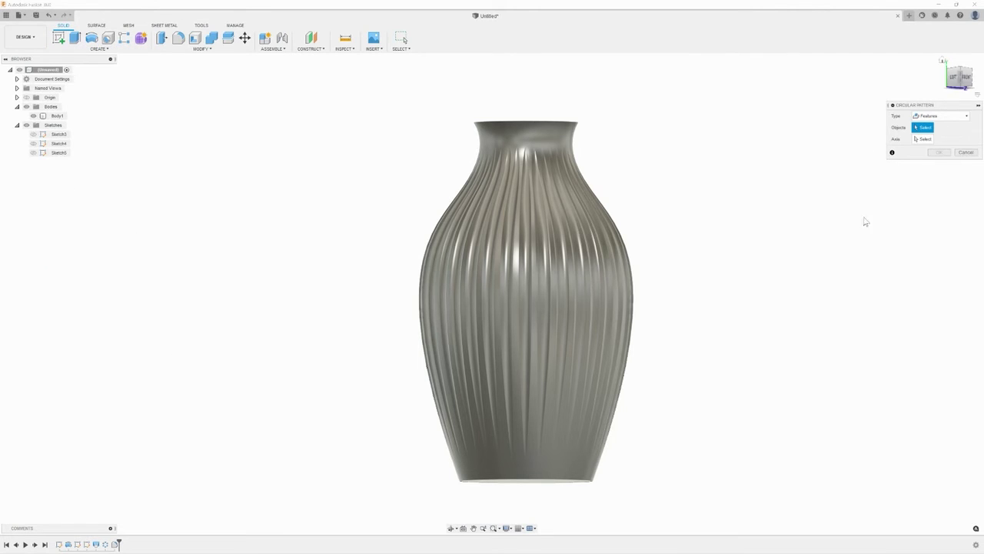
pyautogui.click(117, 543)
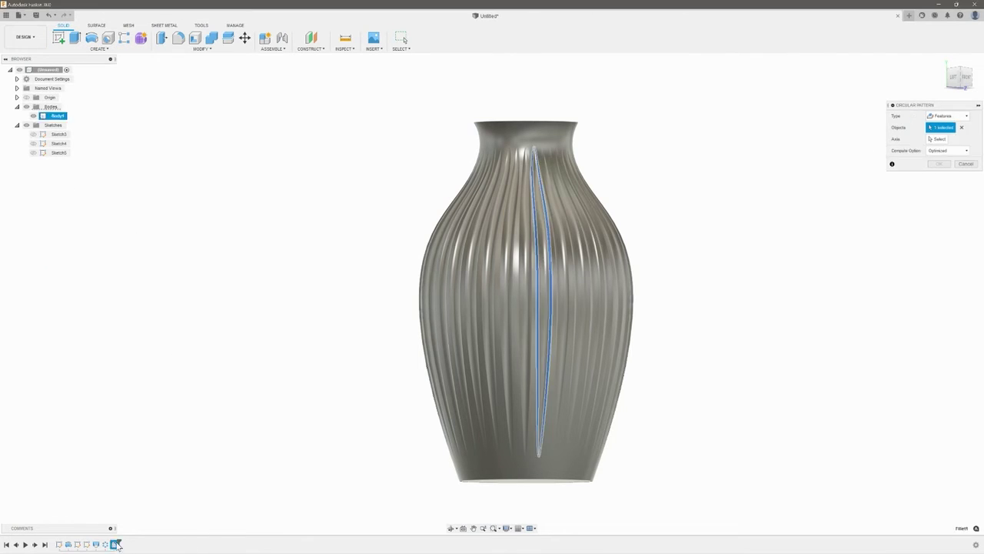
pyautogui.keyDown('shift'); pyautogui.moveTo(343, 455); pyautogui.dragTo(356, 464, button='middle'); pyautogui.keyUp('shift')
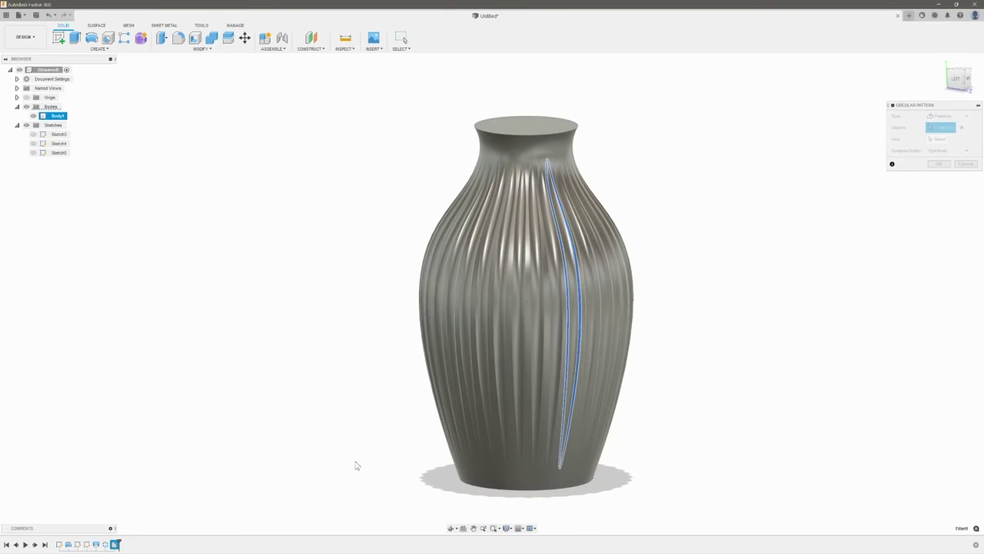
pyautogui.click(939, 139)
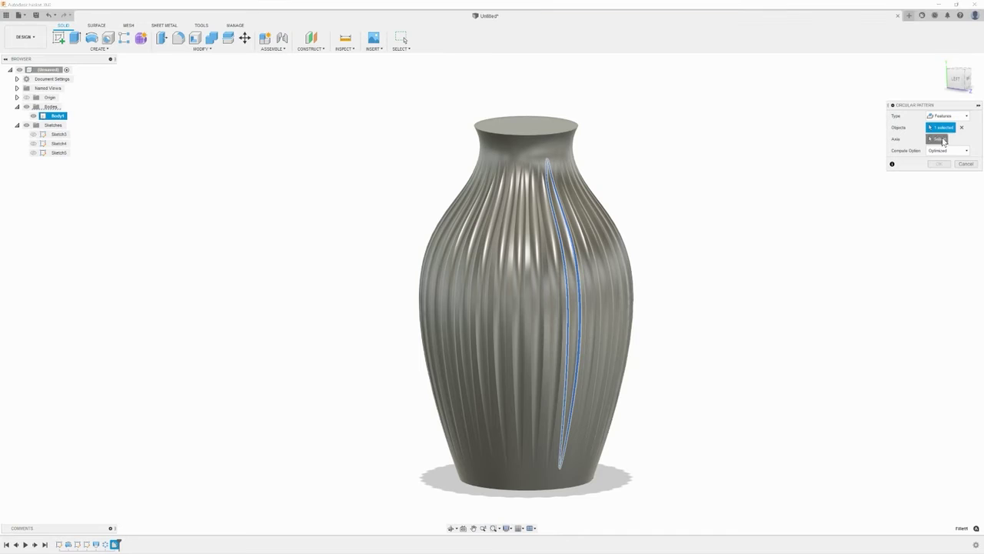
pyautogui.click(527, 445)
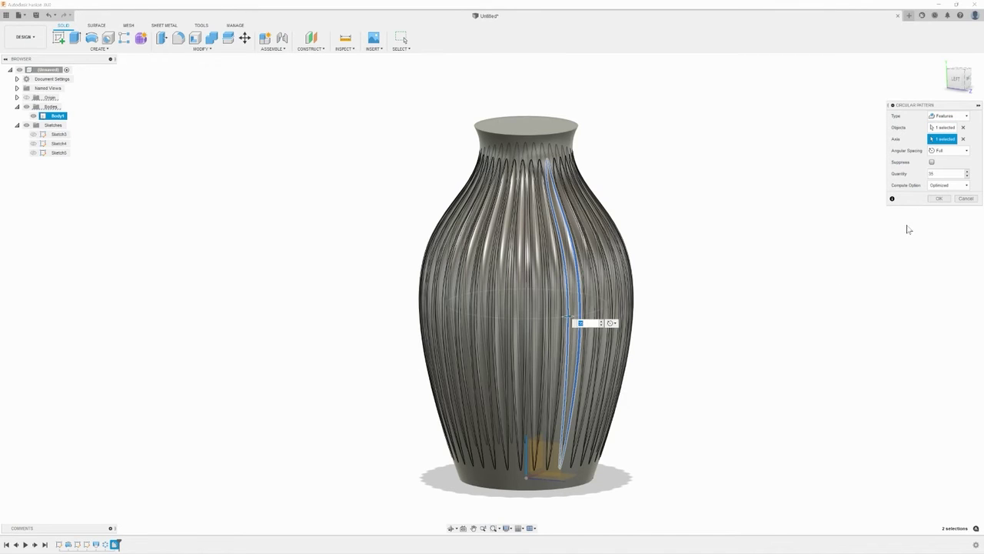
pyautogui.click(939, 199)
# Examine the patterned fillets at the upper groove ends and the overall look of the vase
pyautogui.scroll(-1, 685, 278)
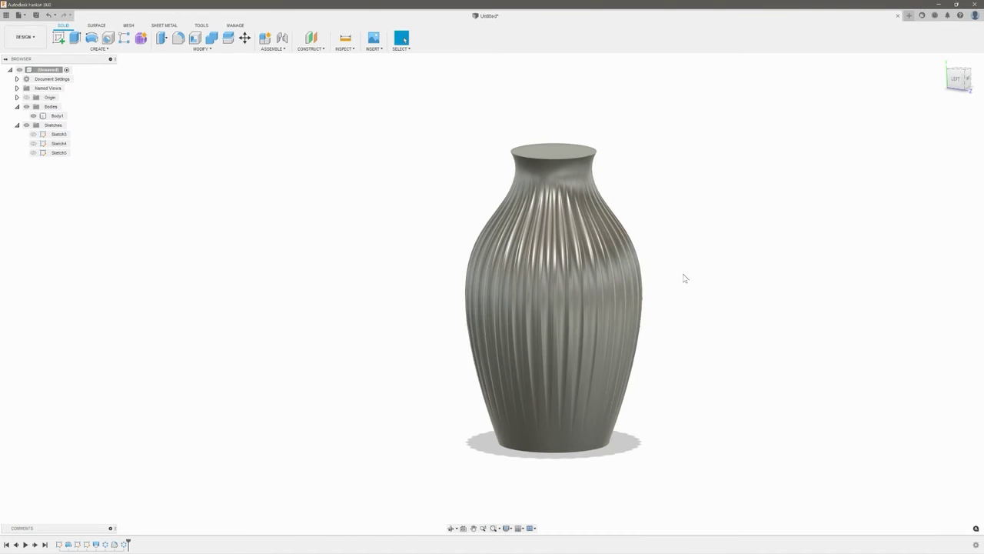
pyautogui.click(589, 208)
pyautogui.scroll(8, 576, 193)
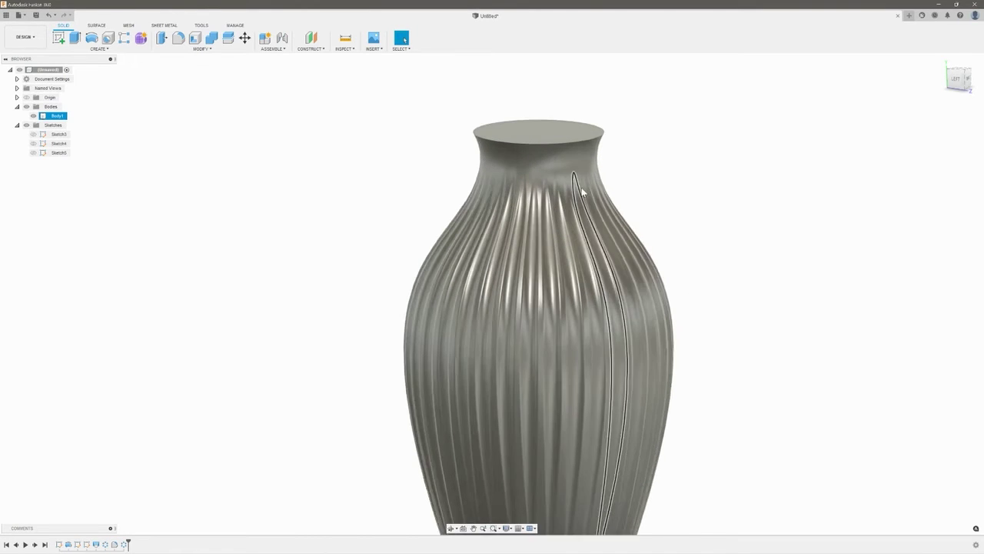
pyautogui.scroll(-7, 526, 203)
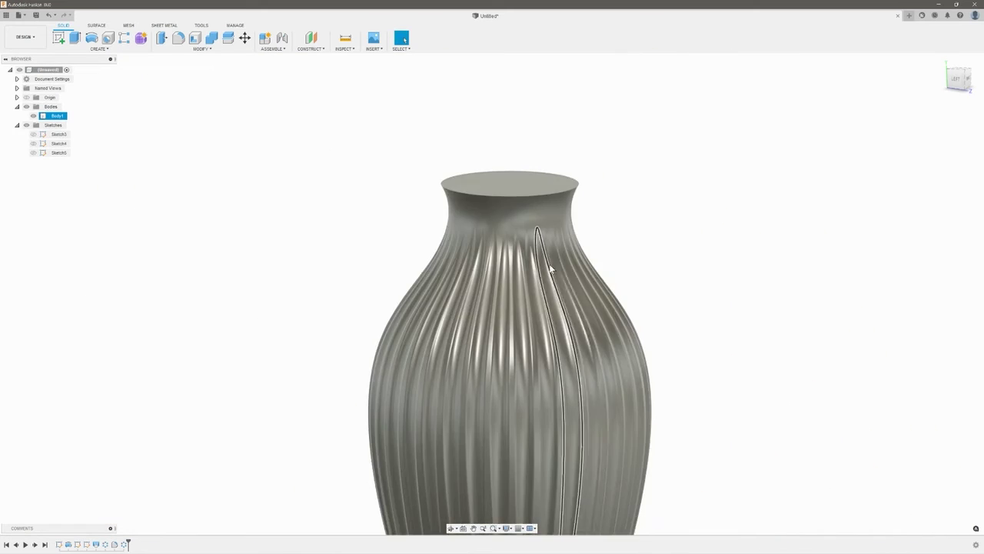
pyautogui.scroll(-4, 554, 268)
pyautogui.click(646, 333)
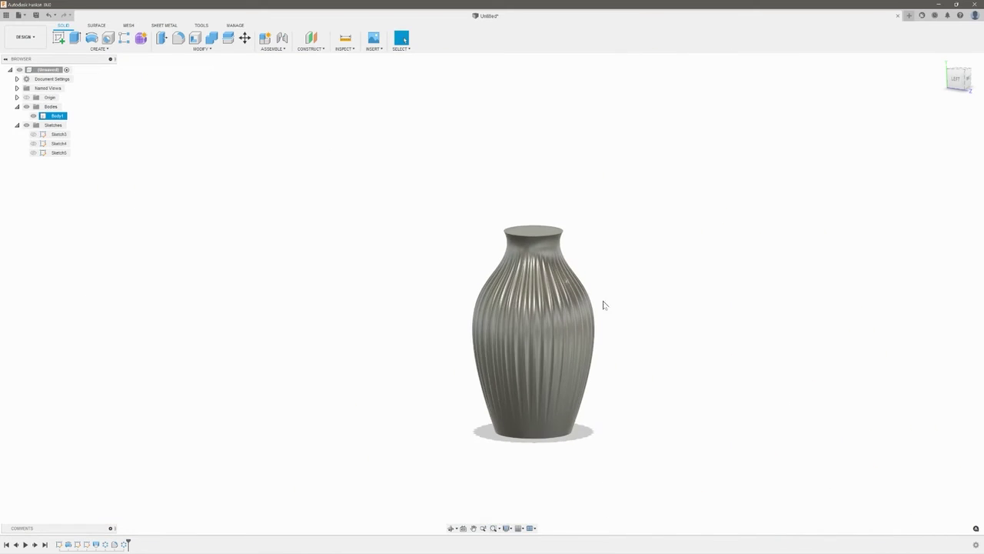
pyautogui.keyDown('shift'); pyautogui.moveTo(646, 333); pyautogui.dragTo(622, 334, button='middle'); pyautogui.keyUp('shift')
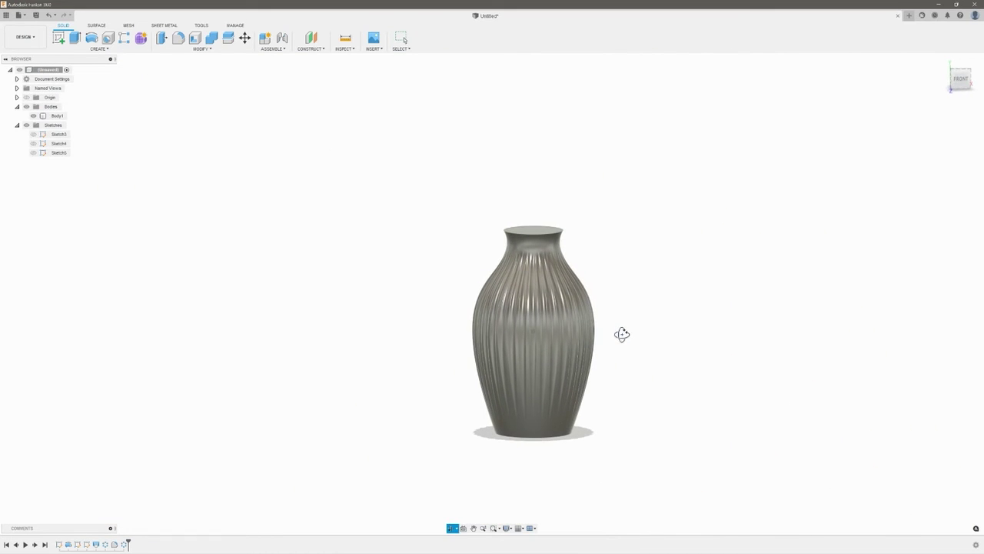
# Temporarily display the vase as Shaded with Visible Edges Only to examine the groove edges, and return to the Shaded style
pyautogui.click(508, 529)
pyautogui.moveTo(529, 464)
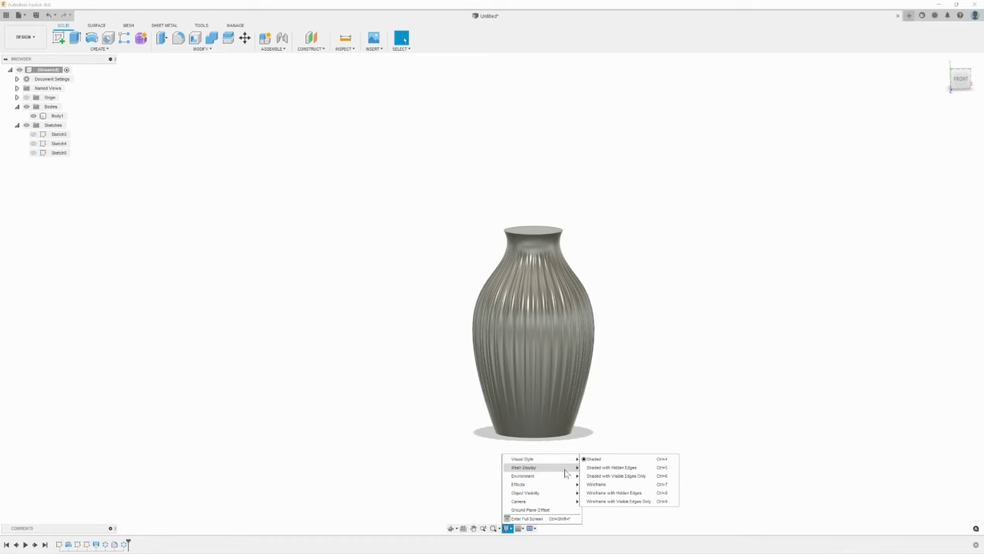
pyautogui.click(607, 476)
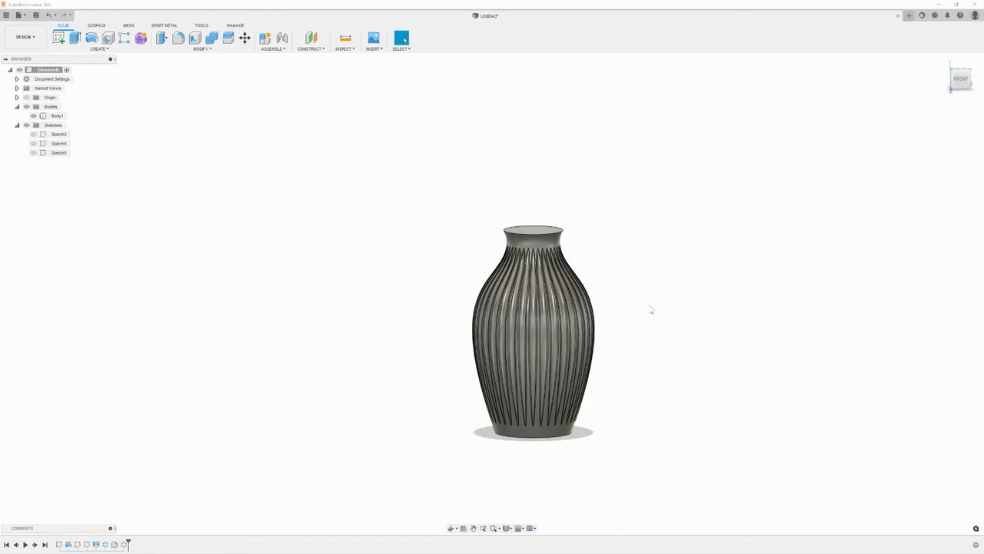
pyautogui.keyDown('shift'); pyautogui.moveTo(592, 341); pyautogui.dragTo(589, 310, button='middle'); pyautogui.keyUp('shift')
pyautogui.scroll(-2, 567, 302)
pyautogui.scroll(10, 554, 304)
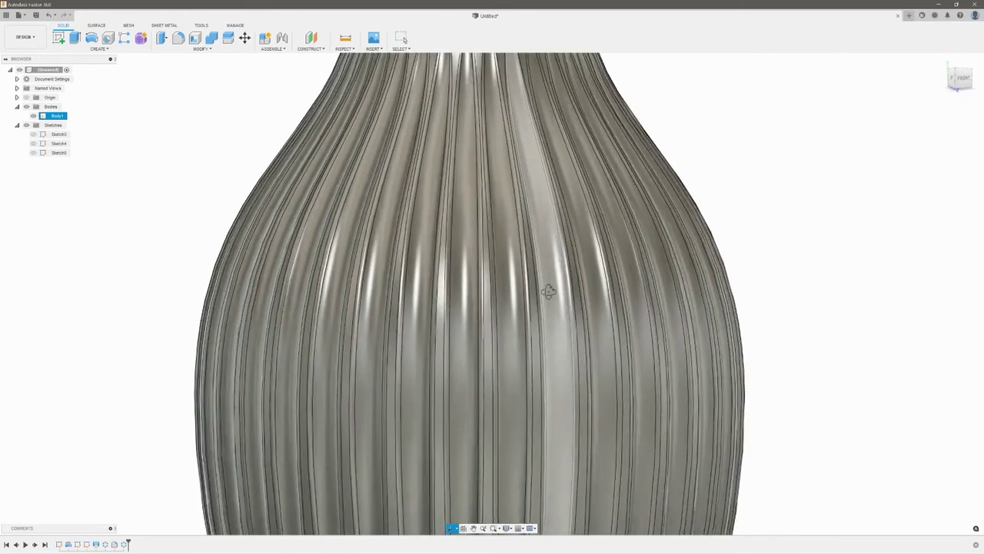
pyautogui.moveTo(548, 290)
pyautogui.keyDown('shift'); pyautogui.mouseDown(button='middle')
pyautogui.moveTo(525, 287)
pyautogui.moveTo(546, 289)
pyautogui.mouseUp(button='middle'); pyautogui.keyUp('shift')
pyautogui.scroll(-10, 546, 300)
pyautogui.press('Escape')
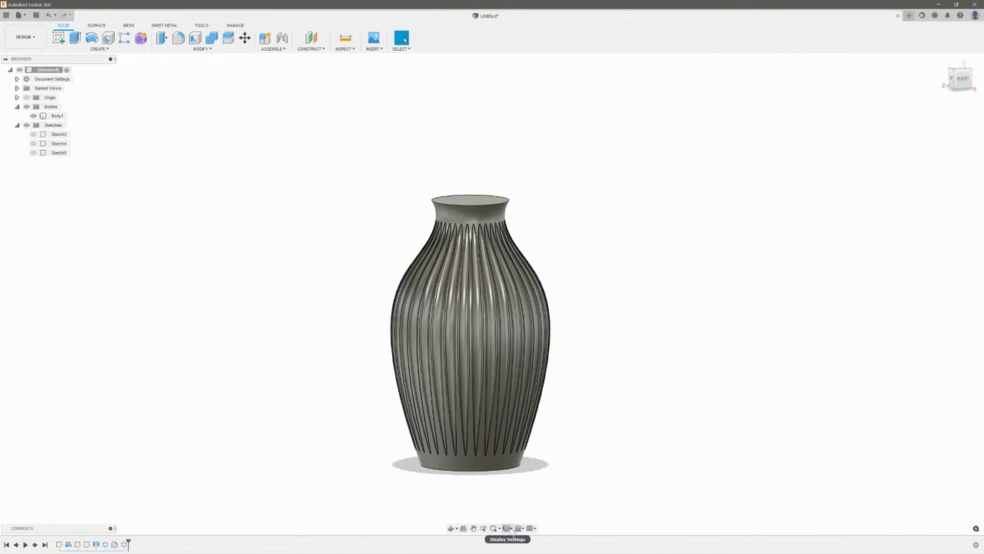
pyautogui.click(507, 528)
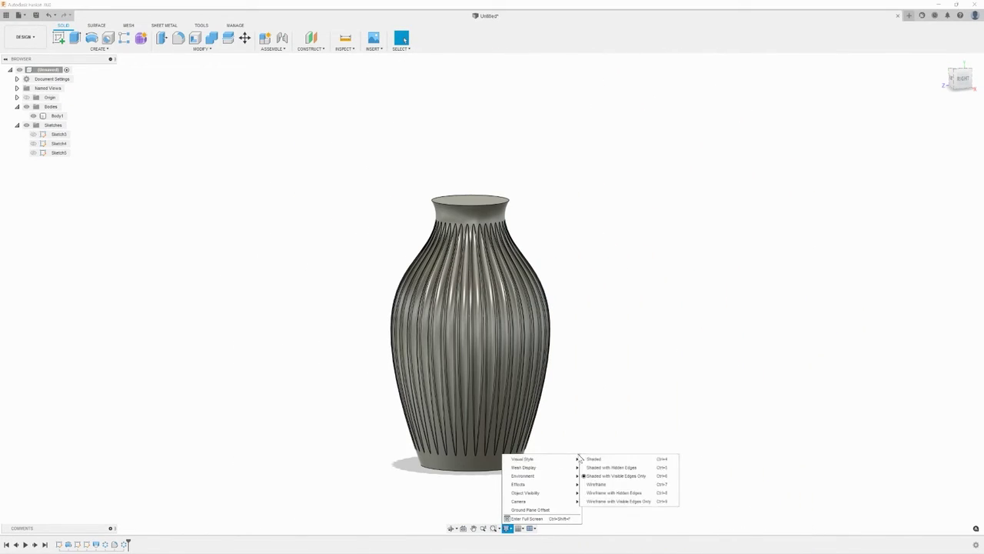
pyautogui.click(598, 459)
# Hide the vase body and show the original revolve profile sketch in the front view
pyautogui.keyDown('shift'); pyautogui.moveTo(605, 382); pyautogui.dragTo(646, 360, button='middle'); pyautogui.keyUp('shift')
pyautogui.click(957, 77)
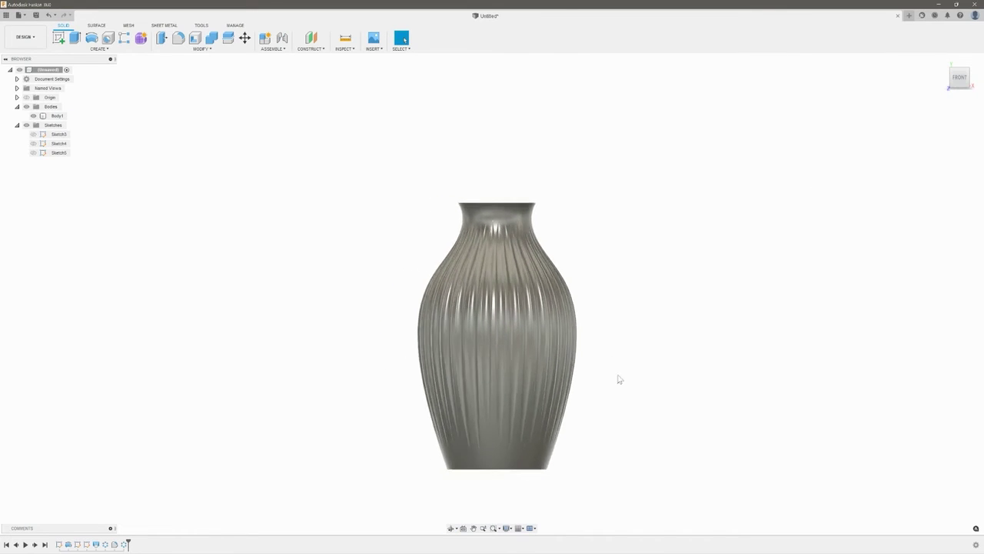
pyautogui.click(33, 115)
pyautogui.click(33, 133)
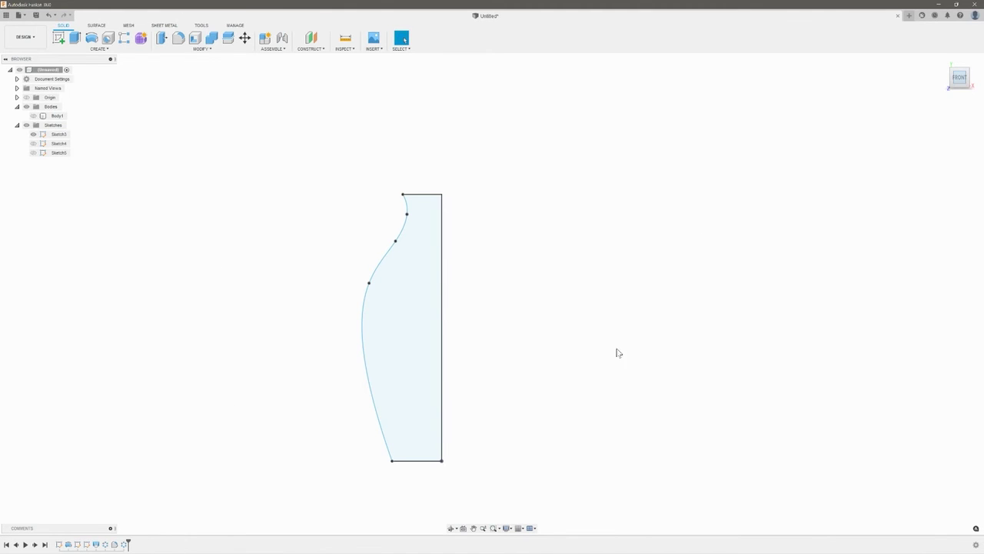
pyautogui.moveTo(546, 366); pyautogui.dragTo(521, 351, button='middle')
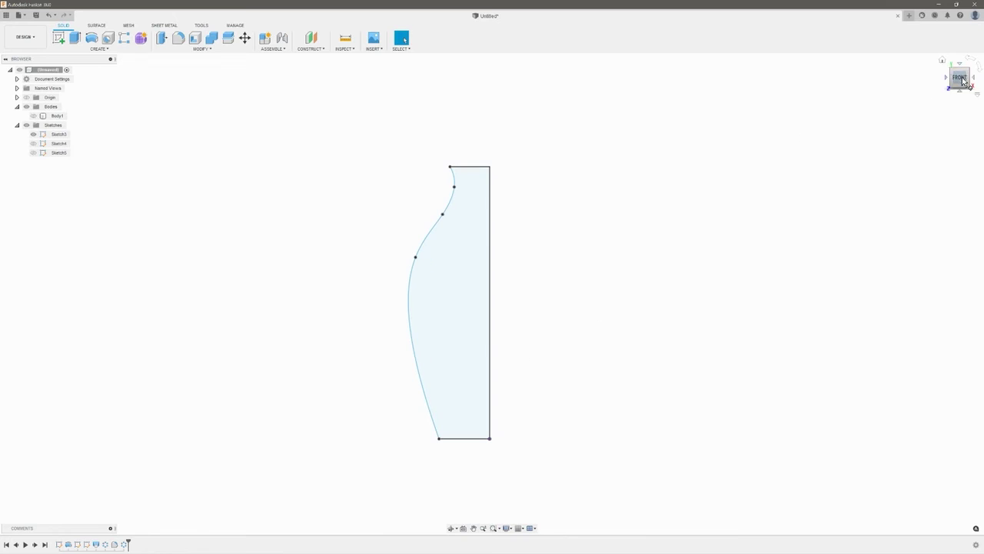
# Create a sketch on the front plane and project the vase profile's contour spline and bottom line into it
pyautogui.click(99, 49)
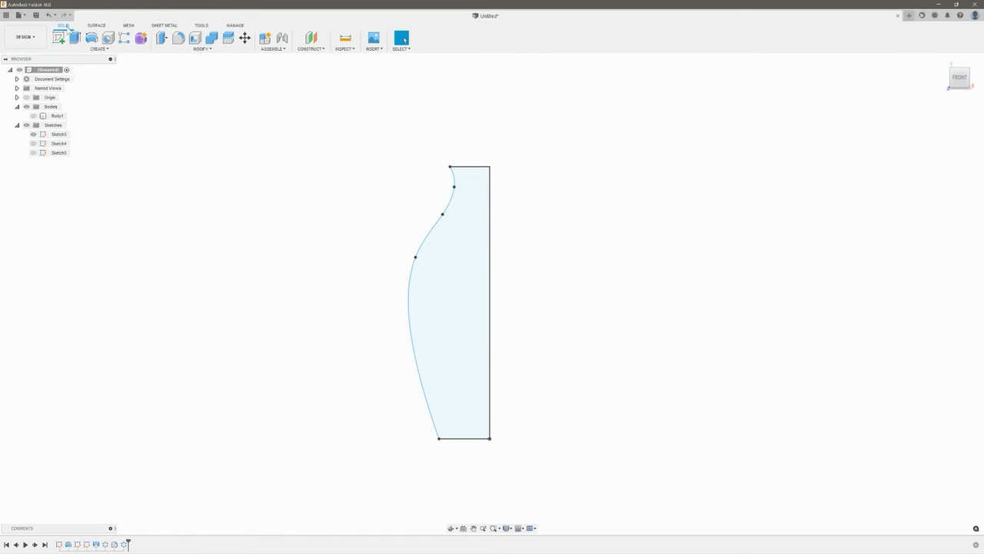
pyautogui.click(58, 37)
pyautogui.click(516, 423)
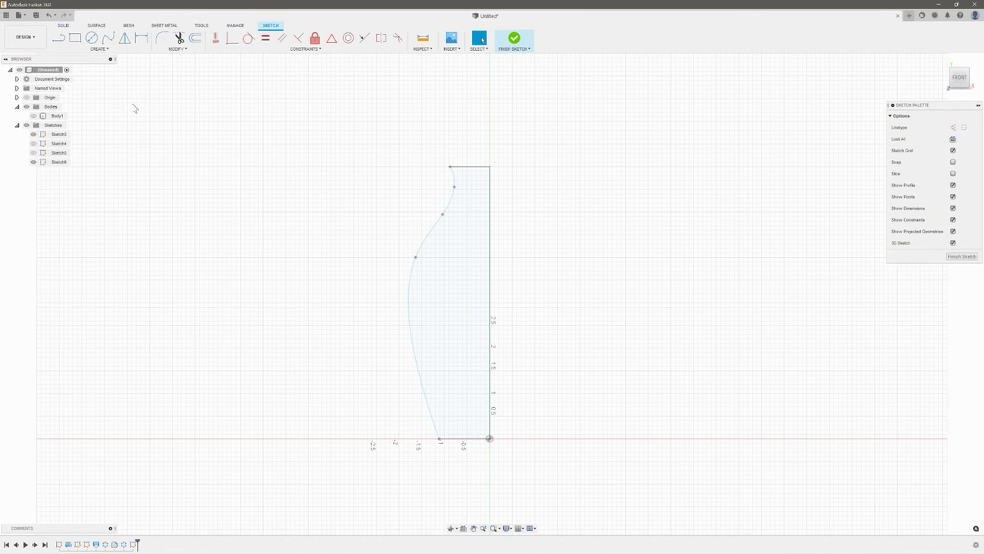
pyautogui.click(98, 48)
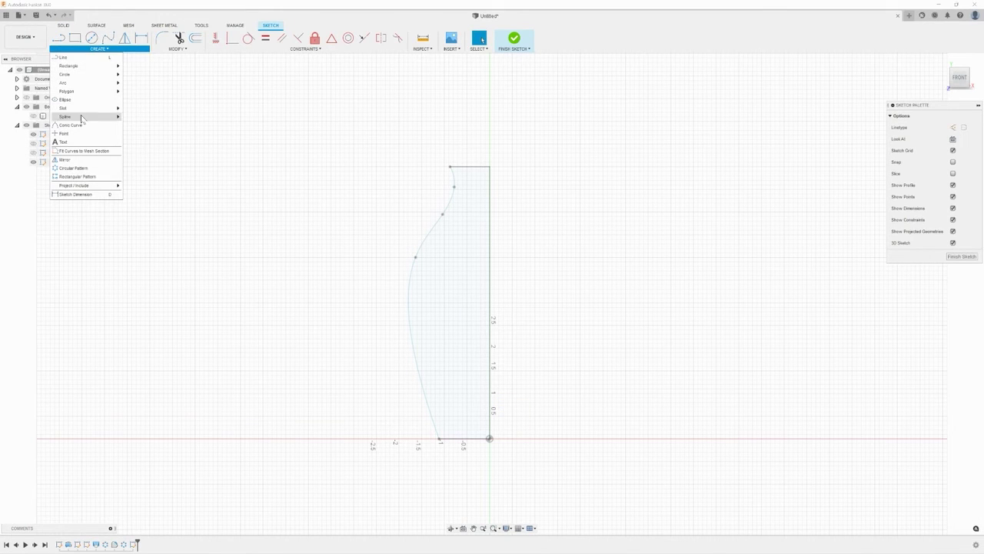
pyautogui.moveTo(79, 186)
pyautogui.click(140, 185)
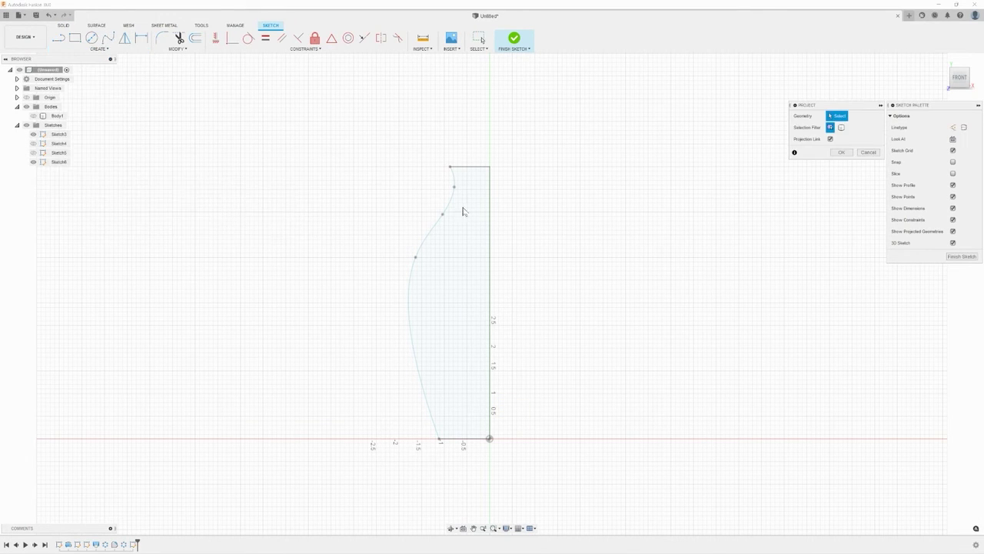
pyautogui.click(450, 204)
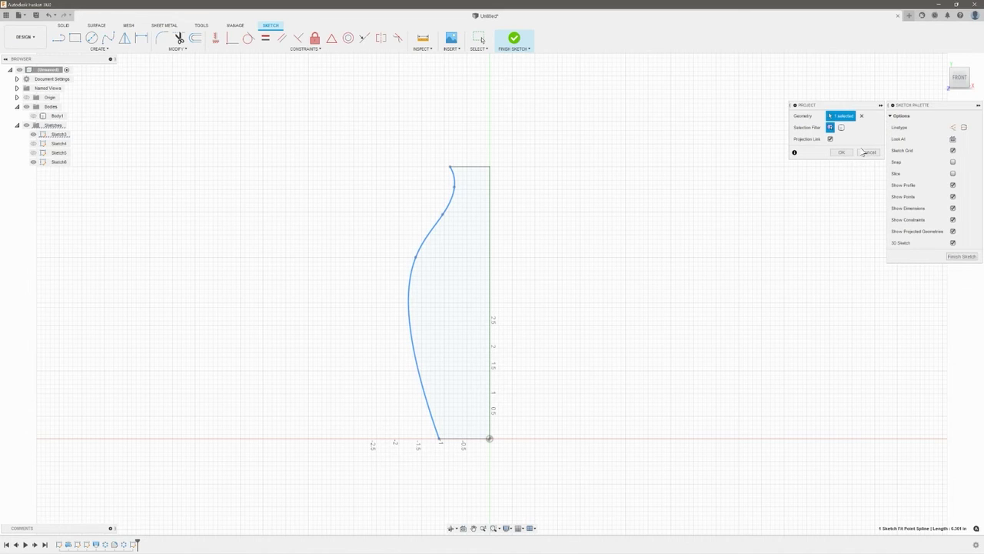
pyautogui.click(464, 438)
pyautogui.click(840, 154)
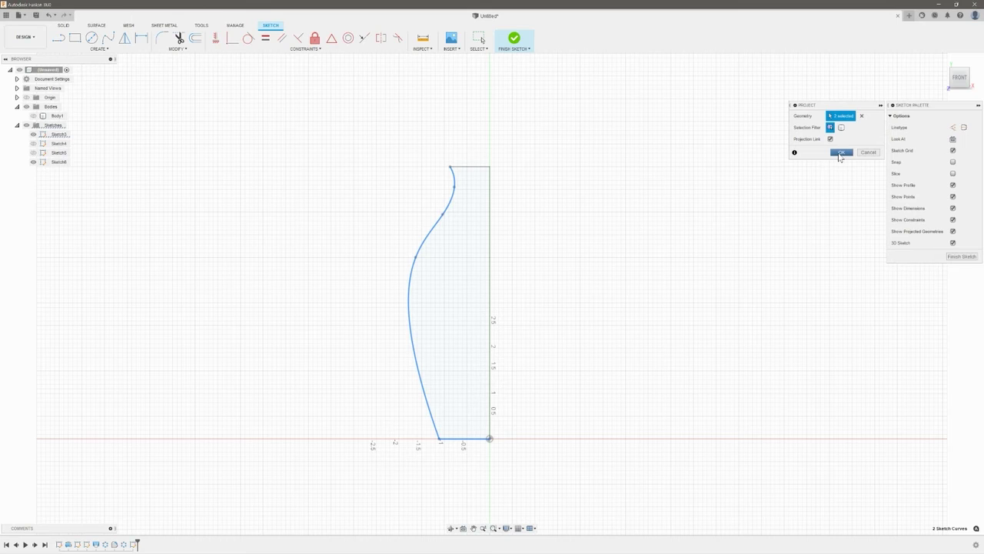
# Offset the projected vase contour and bottom line inward by 0.15 in with chain selection
pyautogui.click(177, 48)
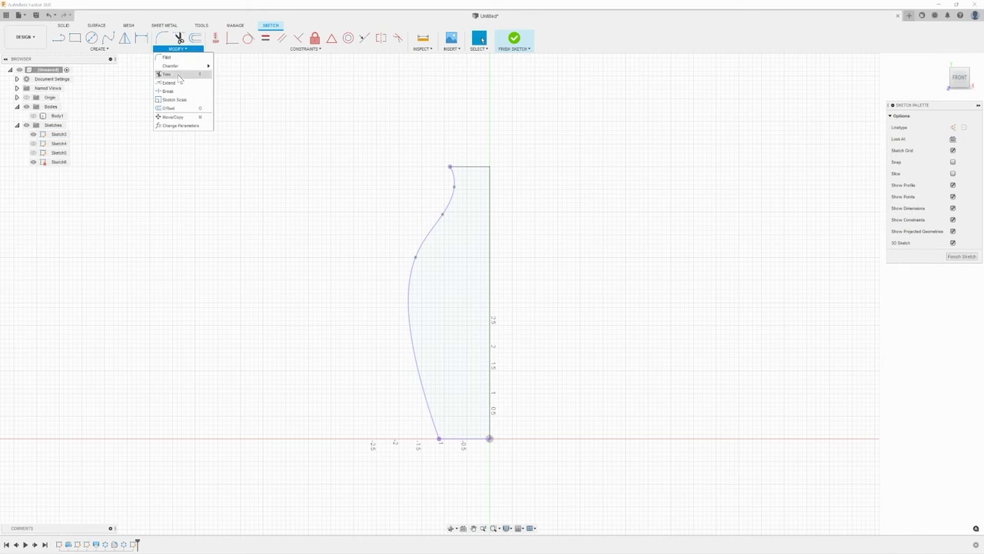
pyautogui.click(176, 108)
pyautogui.click(433, 230)
pyautogui.click(458, 437)
pyautogui.moveTo(458, 437); pyautogui.dragTo(460, 429)
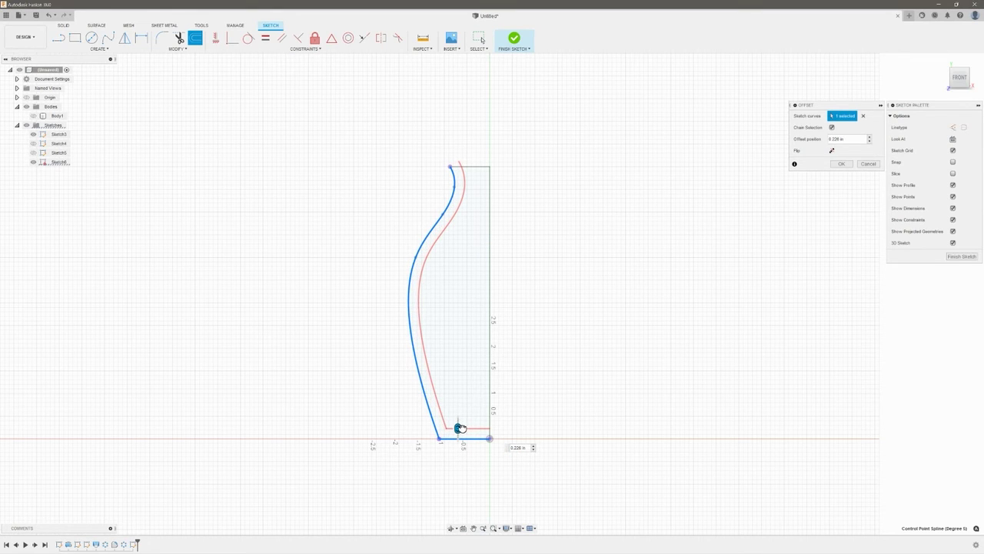
pyautogui.moveTo(460, 428); pyautogui.dragTo(458, 431)
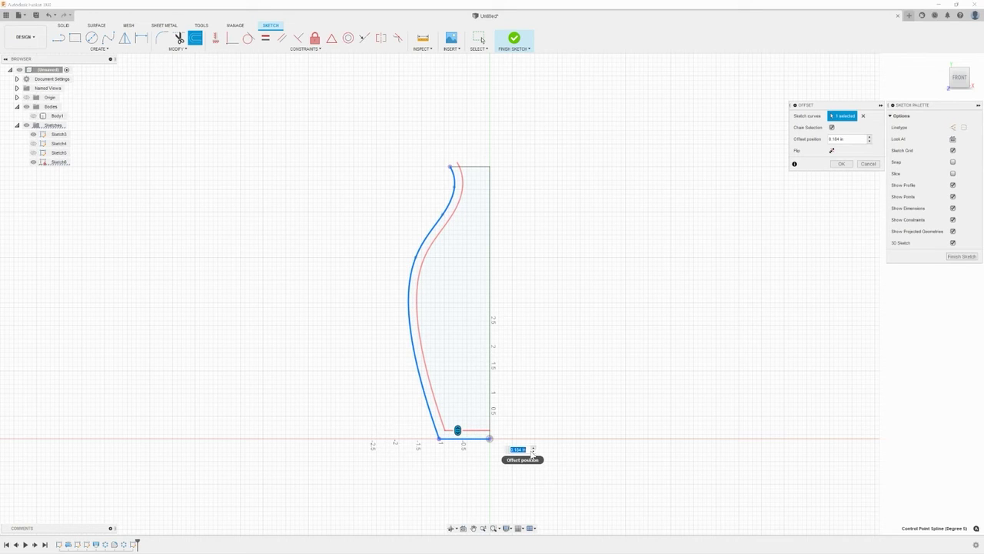
pyautogui.write('15')
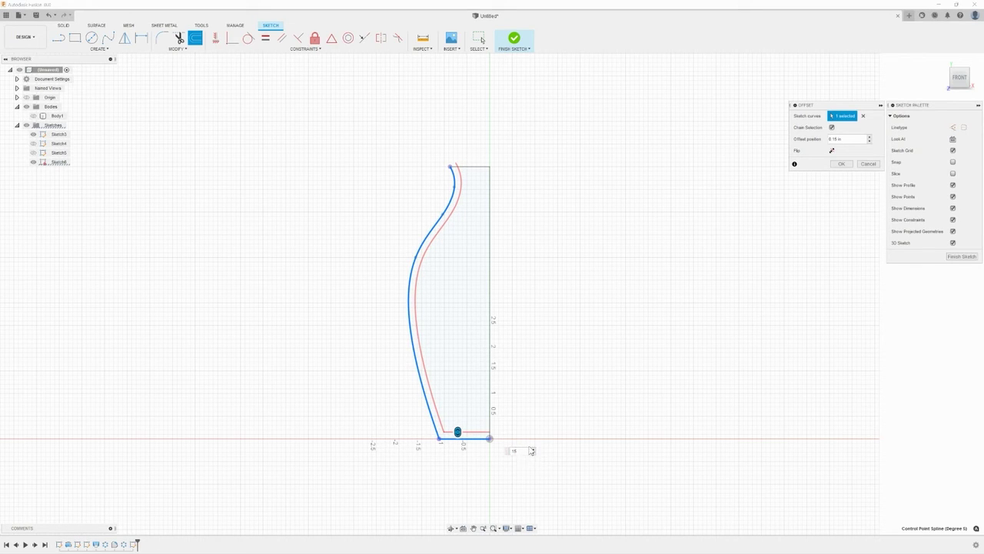
pyautogui.click(842, 164)
# Close the offset profile with a horizontal line at the upper end and a vertical line along the center axis, and finish the sketch
pyautogui.press('l')
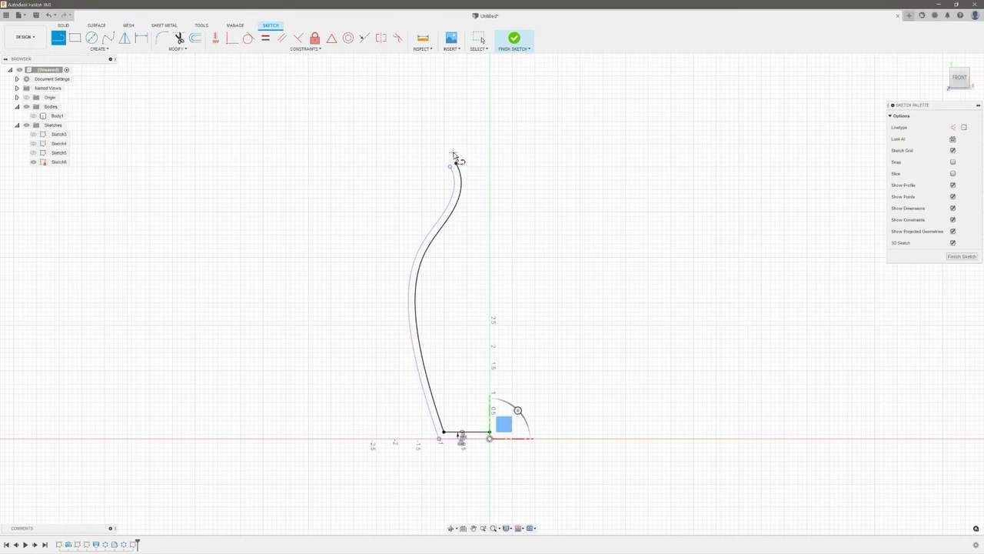
pyautogui.click(456, 164)
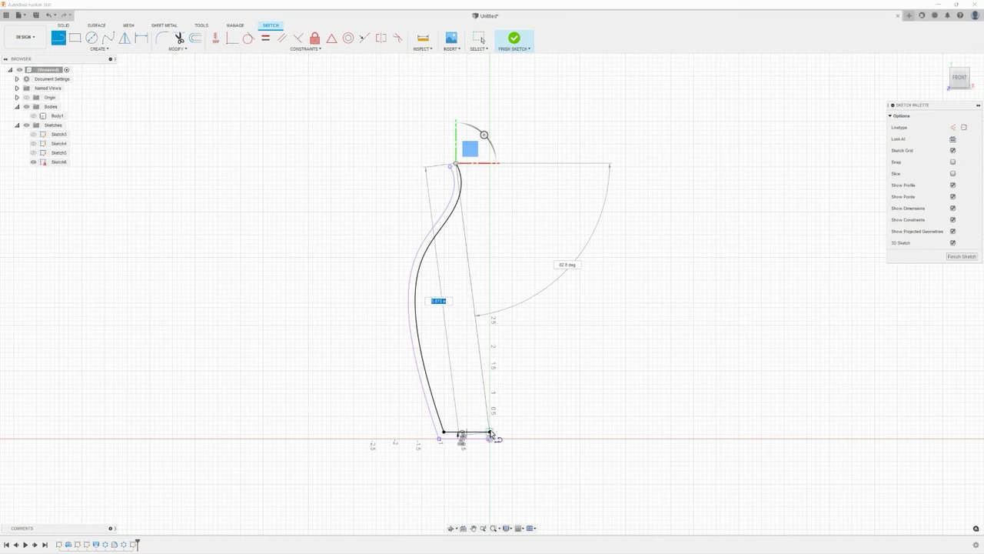
pyautogui.click(490, 163)
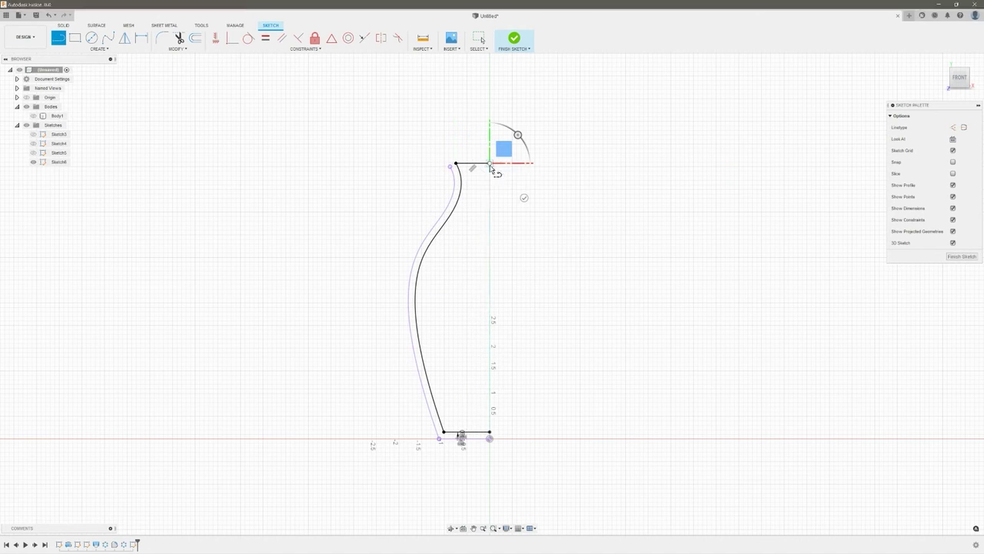
pyautogui.click(491, 433)
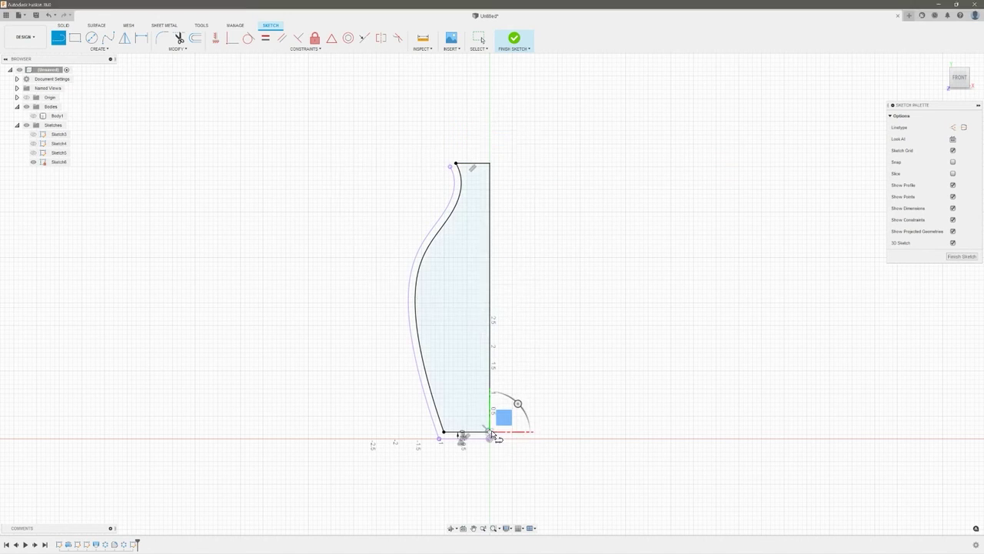
pyautogui.press('Escape')
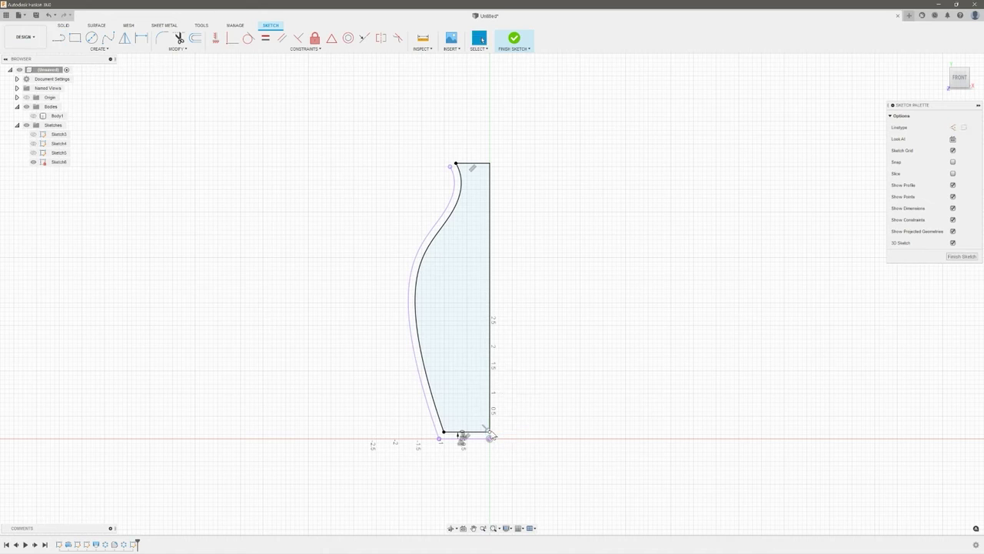
pyautogui.click(954, 257)
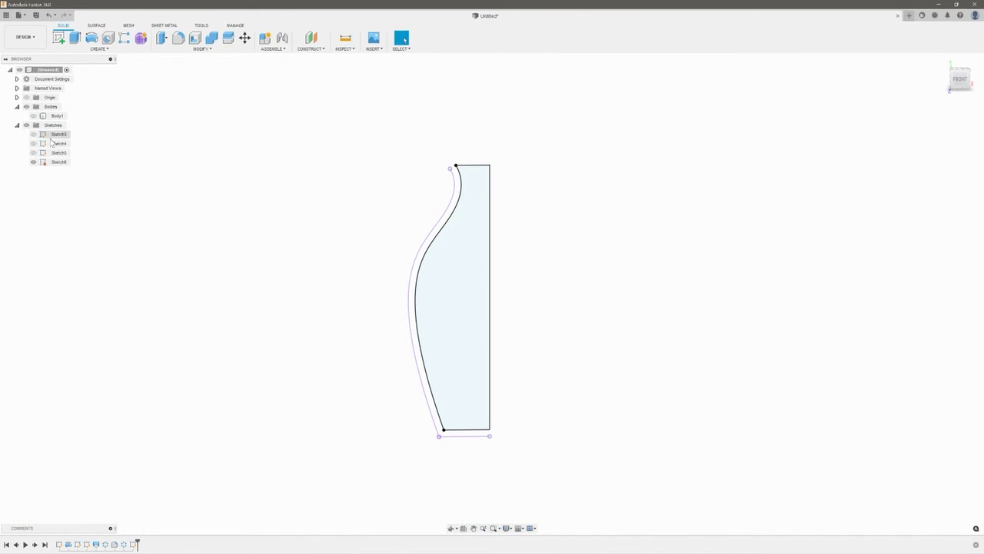
# Show the vase body and revolve the inner profile 360 degrees about its vertical center line as a cut
pyautogui.click(33, 115)
pyautogui.click(33, 116)
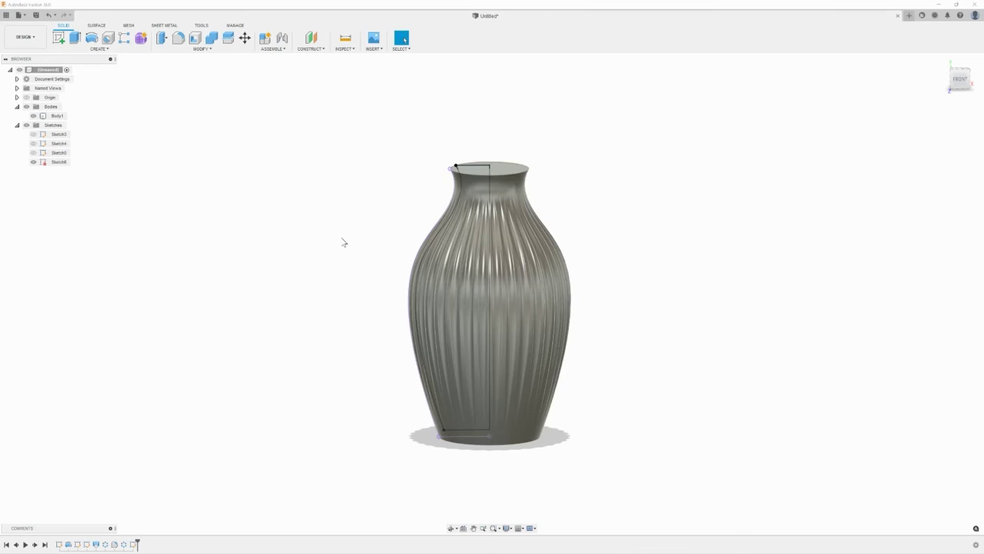
pyautogui.moveTo(341, 241)
pyautogui.keyDown('shift'); pyautogui.mouseDown(button='middle')
pyautogui.moveTo(356, 253)
pyautogui.moveTo(332, 246)
pyautogui.mouseUp(button='middle'); pyautogui.keyUp('shift')
pyautogui.click(98, 49)
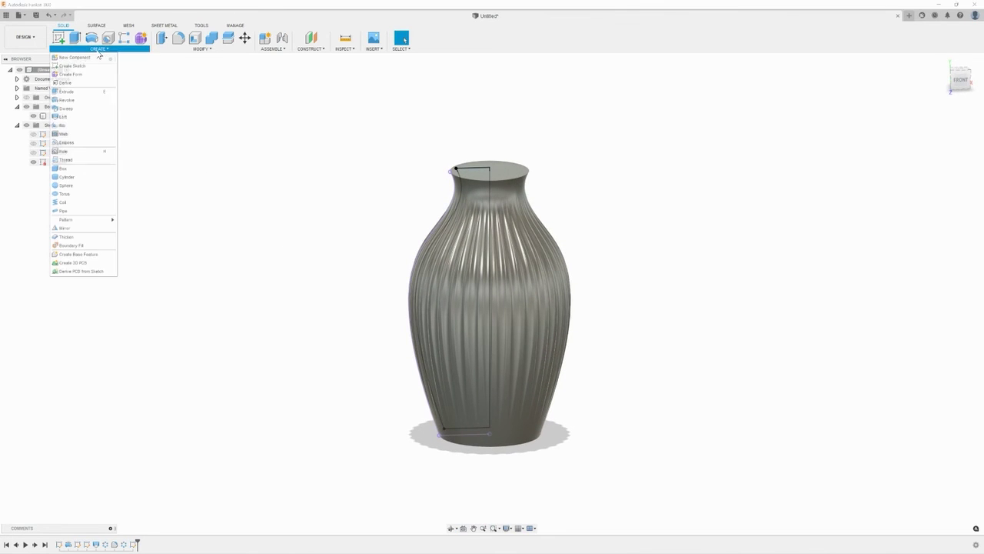
pyautogui.click(77, 91)
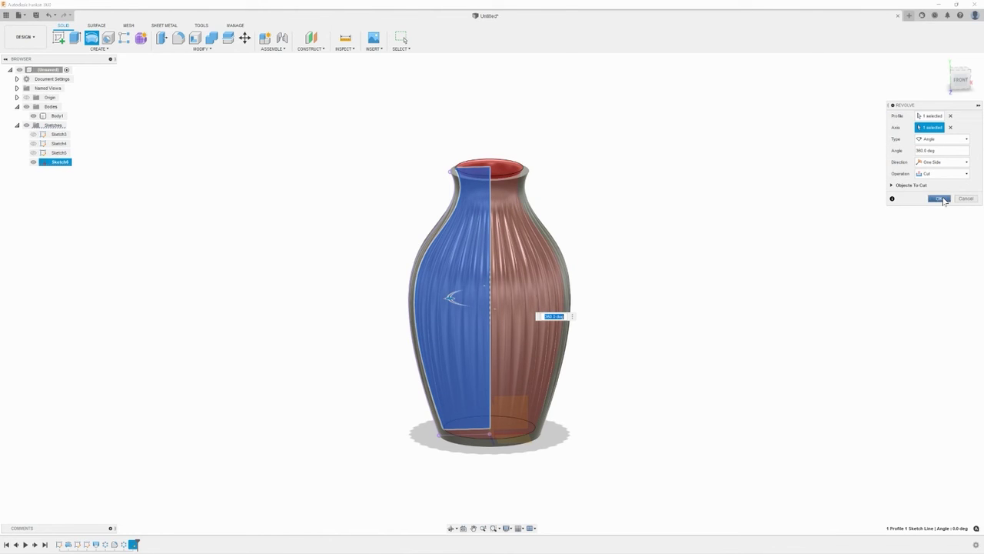
pyautogui.click(941, 199)
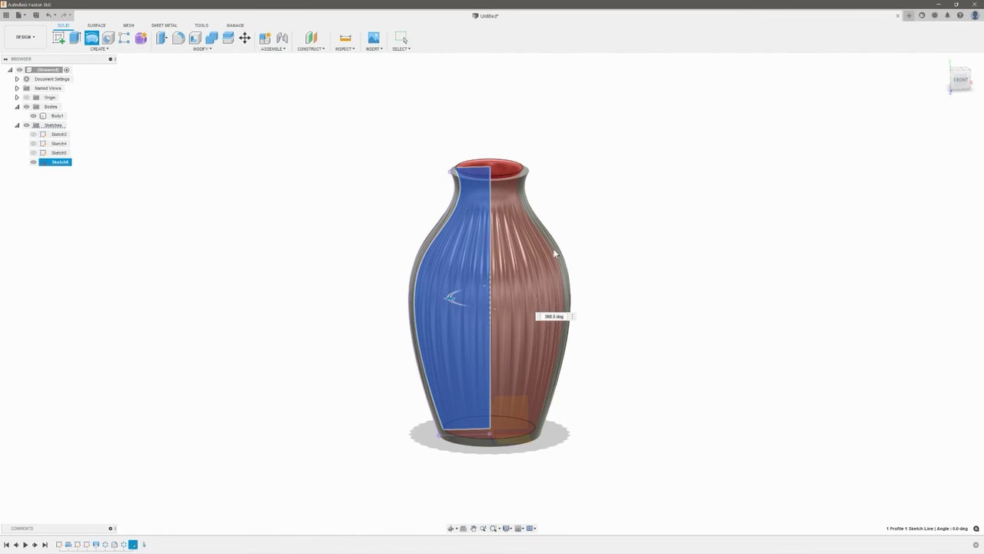
# Save the design as vase_v1 in the 2022 location
pyautogui.moveTo(600, 216)
pyautogui.keyDown('shift'); pyautogui.mouseDown(button='middle')
pyautogui.moveTo(584, 268)
pyautogui.moveTo(579, 207)
pyautogui.moveTo(604, 213)
pyautogui.moveTo(584, 210)
pyautogui.mouseUp(button='middle'); pyautogui.keyUp('shift')
pyautogui.click(36, 15)
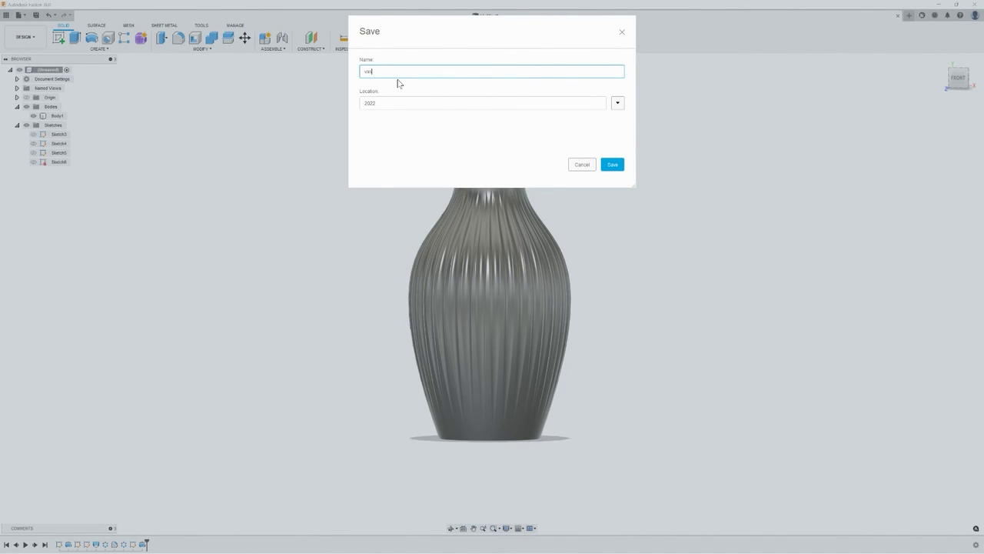
pyautogui.write('vase')
pyautogui.click(612, 164)
# Start a fillet on the inner and outer rim edges of the vase with a radius of 0.03 in
pyautogui.keyDown('shift'); pyautogui.moveTo(572, 214); pyautogui.dragTo(561, 178, button='middle'); pyautogui.keyUp('shift')
pyautogui.scroll(5, 561, 177)
pyautogui.click(532, 158)
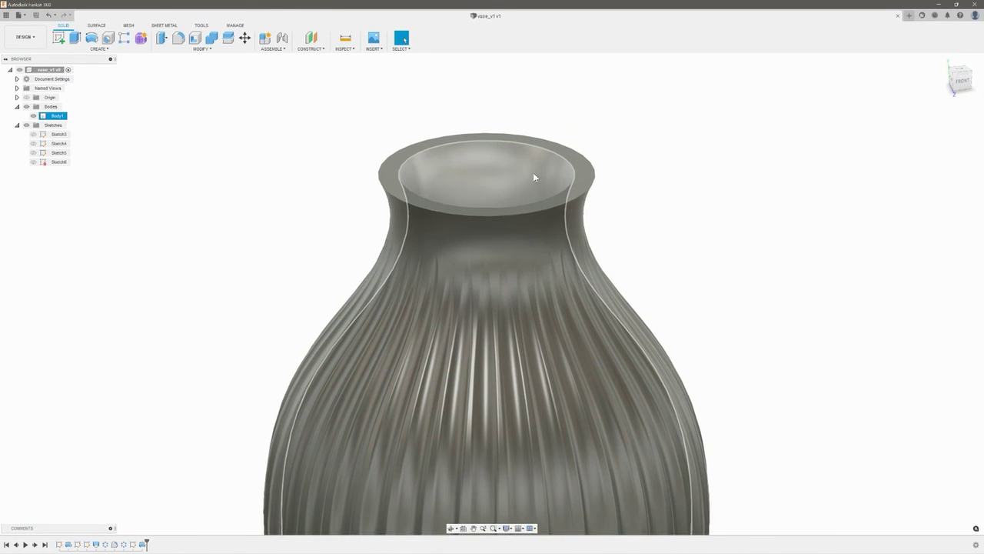
pyautogui.press('f')
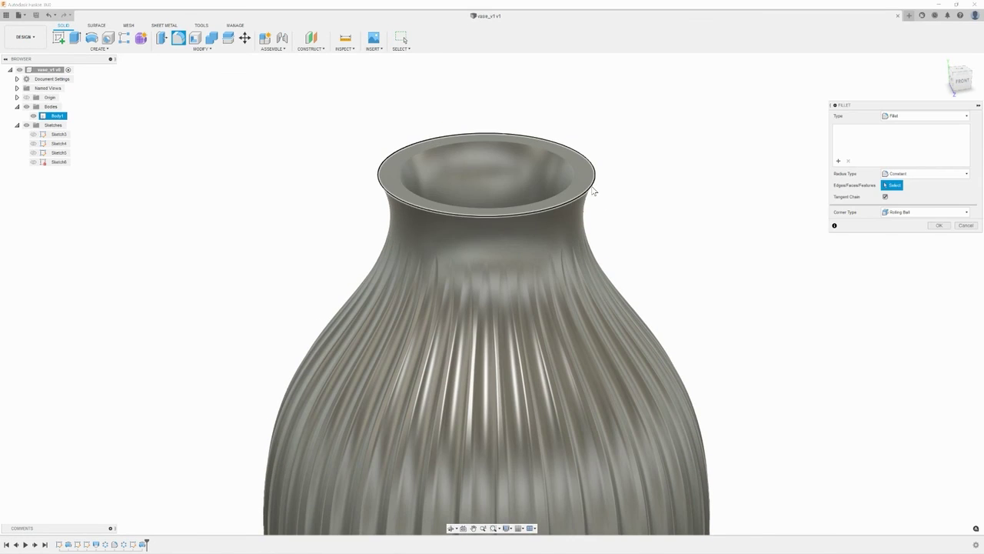
pyautogui.click(579, 181)
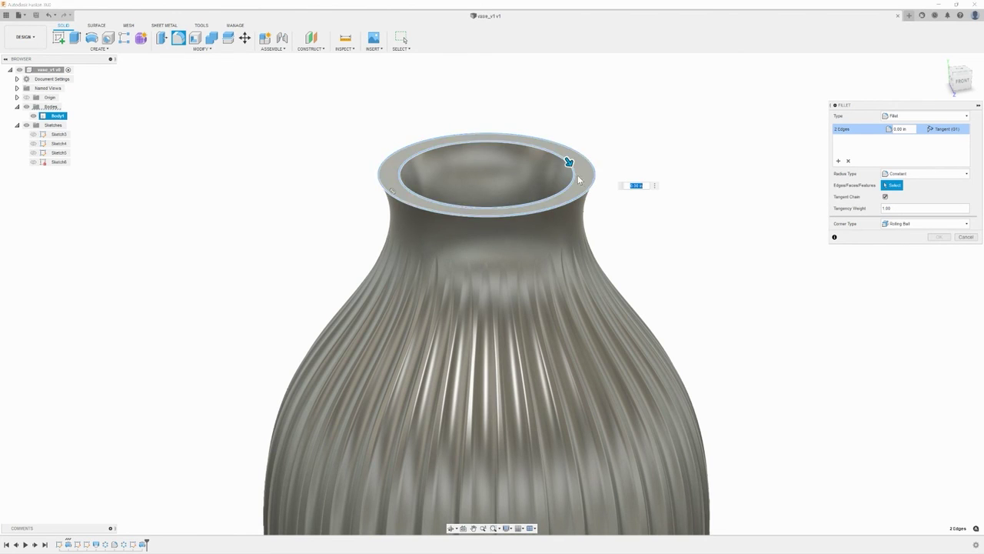
pyautogui.moveTo(569, 162)
pyautogui.mouseDown()
pyautogui.moveTo(562, 159)
pyautogui.moveTo(570, 164)
pyautogui.mouseUp()
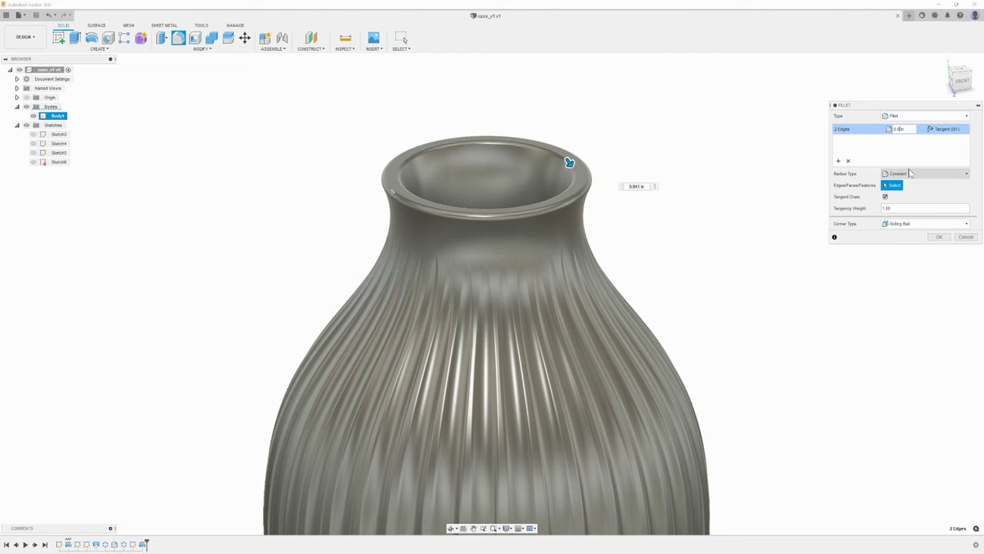
pyautogui.write('3')
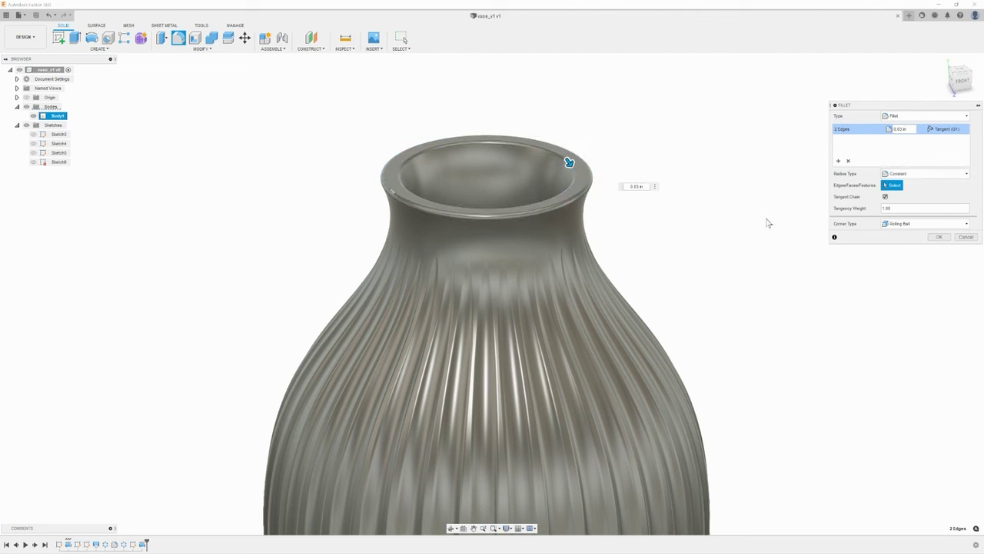
# Add the vase's outer bottom edge as a second selection set with a 0.10 in radius, and complete the fillet
pyautogui.moveTo(701, 315); pyautogui.dragTo(685, 228, button='middle')
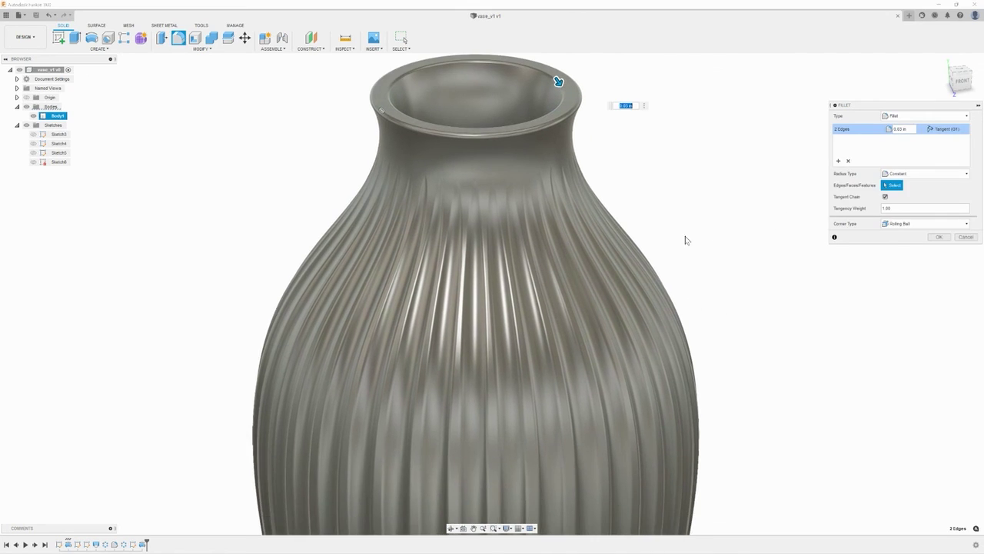
pyautogui.click(838, 161)
pyautogui.moveTo(734, 304); pyautogui.dragTo(716, 199, button='middle')
pyautogui.scroll(3, 716, 264)
pyautogui.scroll(-5, 701, 340)
pyautogui.moveTo(687, 395); pyautogui.dragTo(650, 267, button='middle')
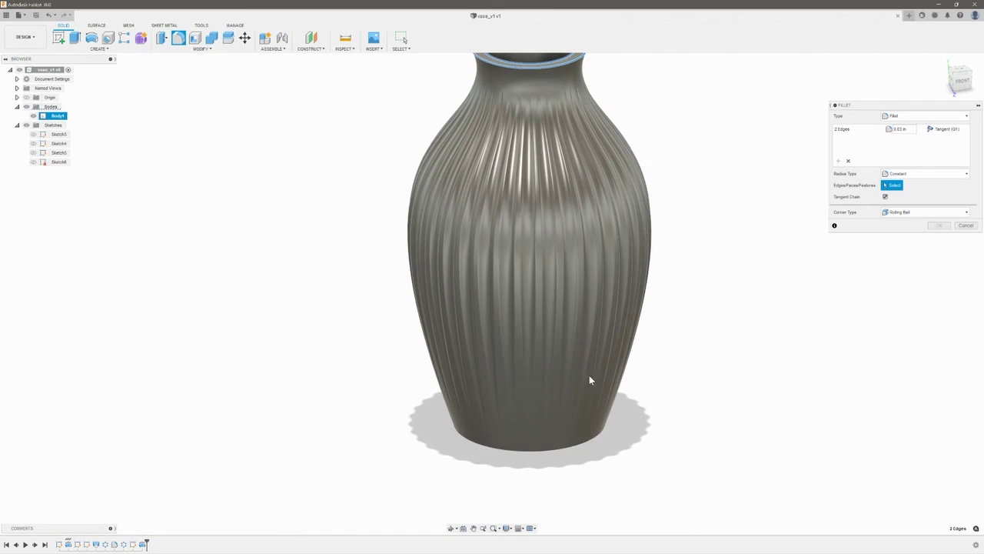
pyautogui.keyDown('shift'); pyautogui.moveTo(562, 447); pyautogui.dragTo(563, 446, button='middle'); pyautogui.keyUp('shift')
pyautogui.click(563, 445)
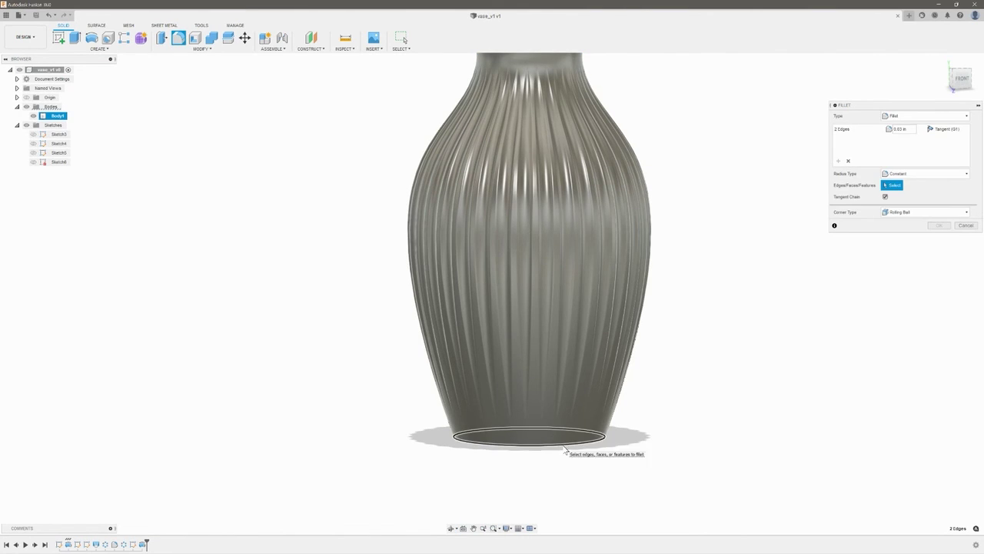
pyautogui.moveTo(562, 446); pyautogui.dragTo(563, 447)
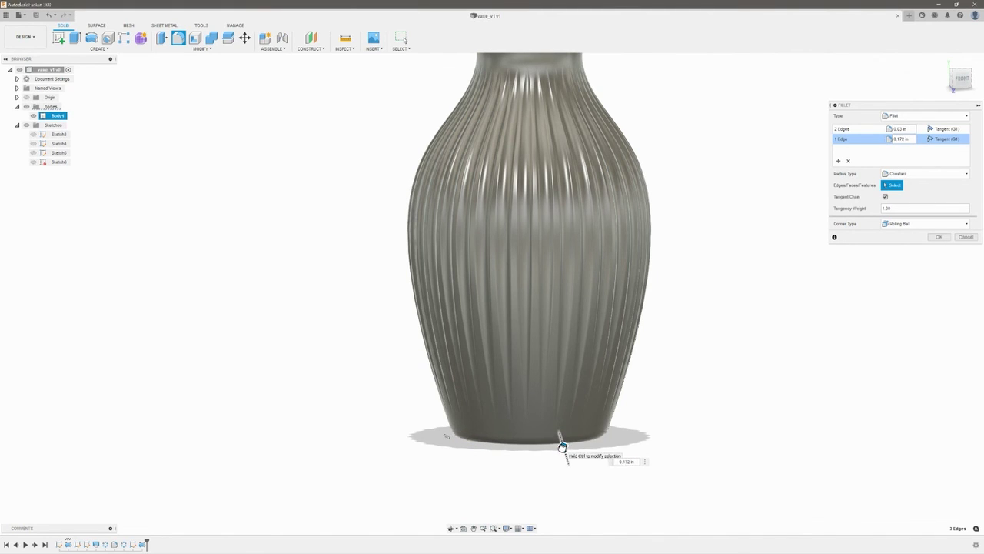
pyautogui.click(900, 138)
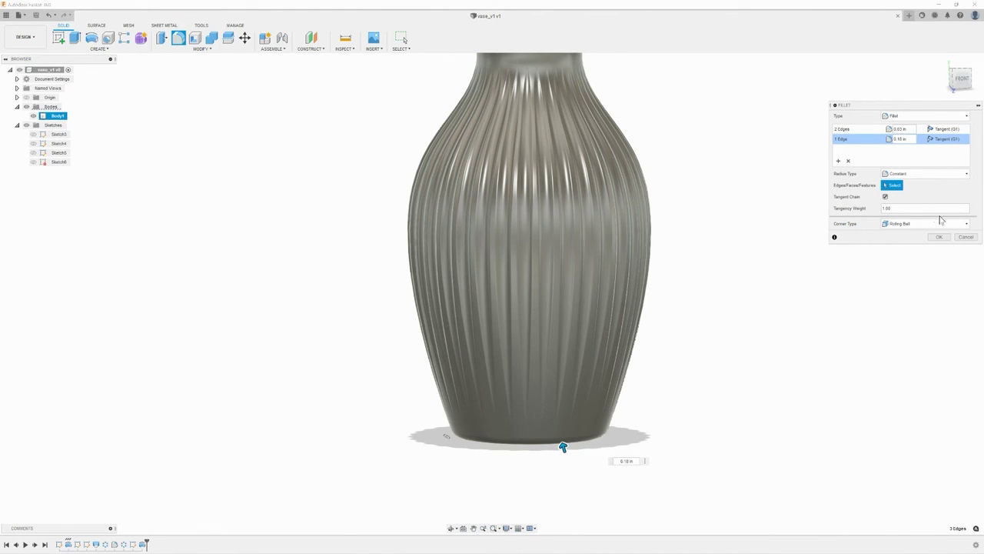
pyautogui.click(937, 237)
# Examine the hollow, filleted vase from the front, around its sides and from underneath
pyautogui.scroll(-3, 703, 333)
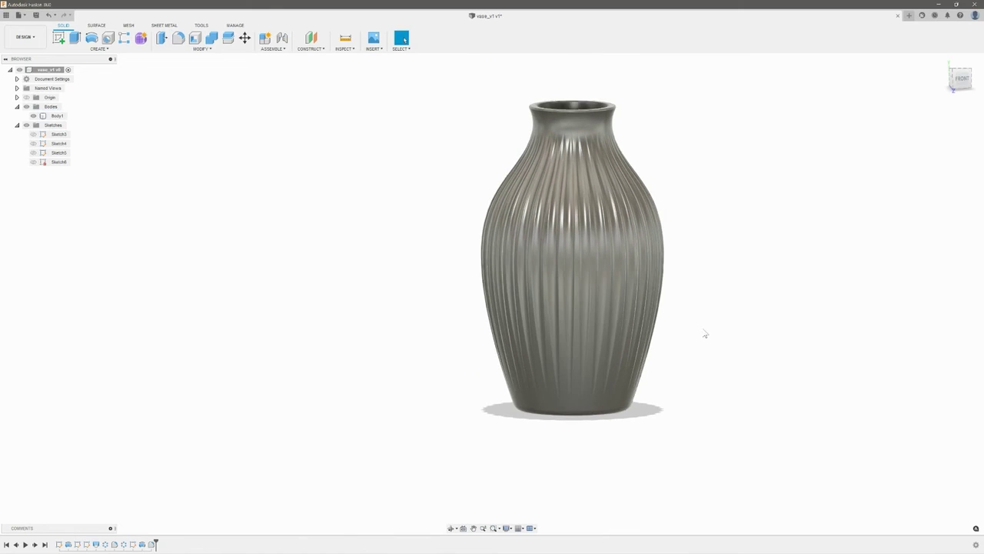
pyautogui.moveTo(713, 289); pyautogui.dragTo(626, 310, button='middle')
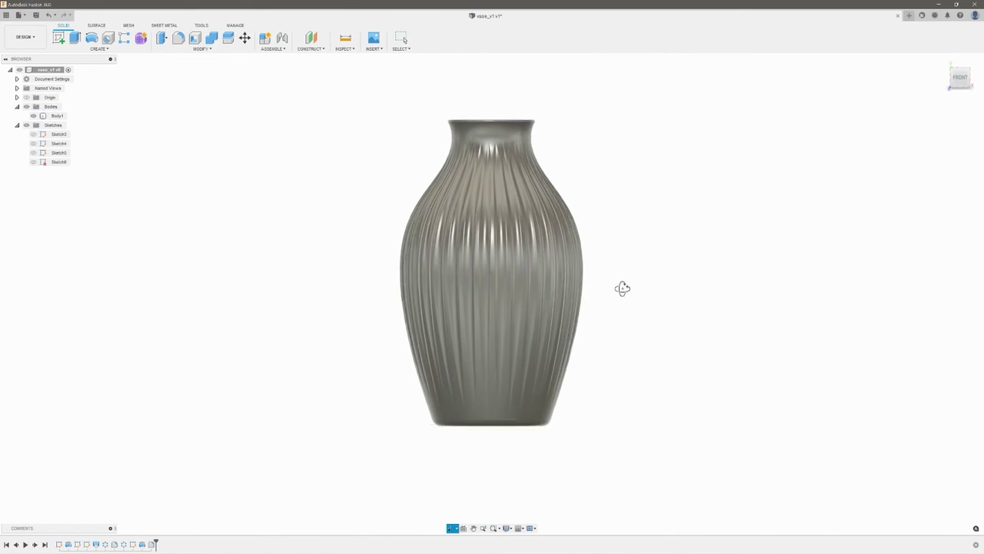
pyautogui.moveTo(623, 287)
pyautogui.keyDown('shift'); pyautogui.mouseDown(button='middle')
pyautogui.moveTo(723, 291)
pyautogui.moveTo(619, 288)
pyautogui.mouseUp(button='middle'); pyautogui.keyUp('shift')
pyautogui.keyDown('shift'); pyautogui.moveTo(615, 250); pyautogui.dragTo(598, 278, button='middle'); pyautogui.keyUp('shift')
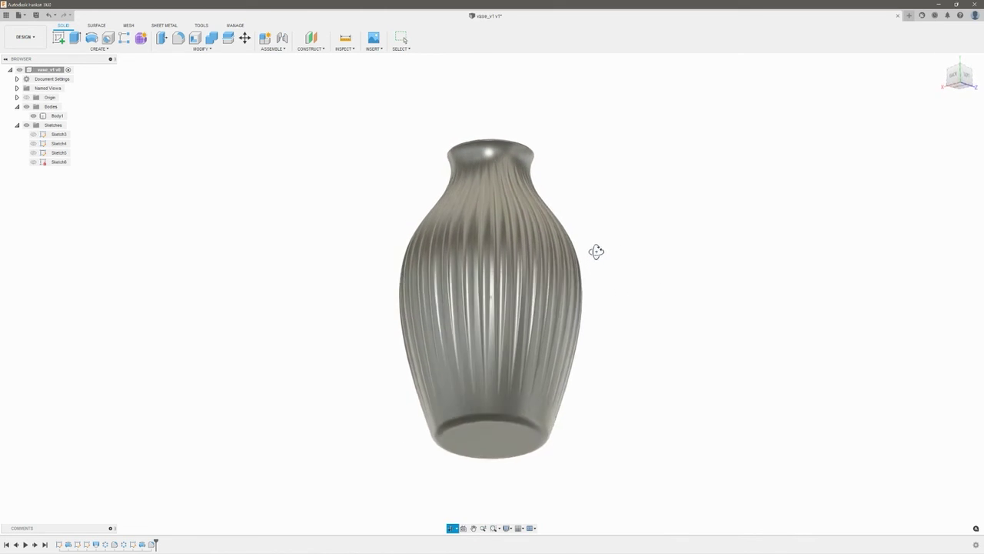